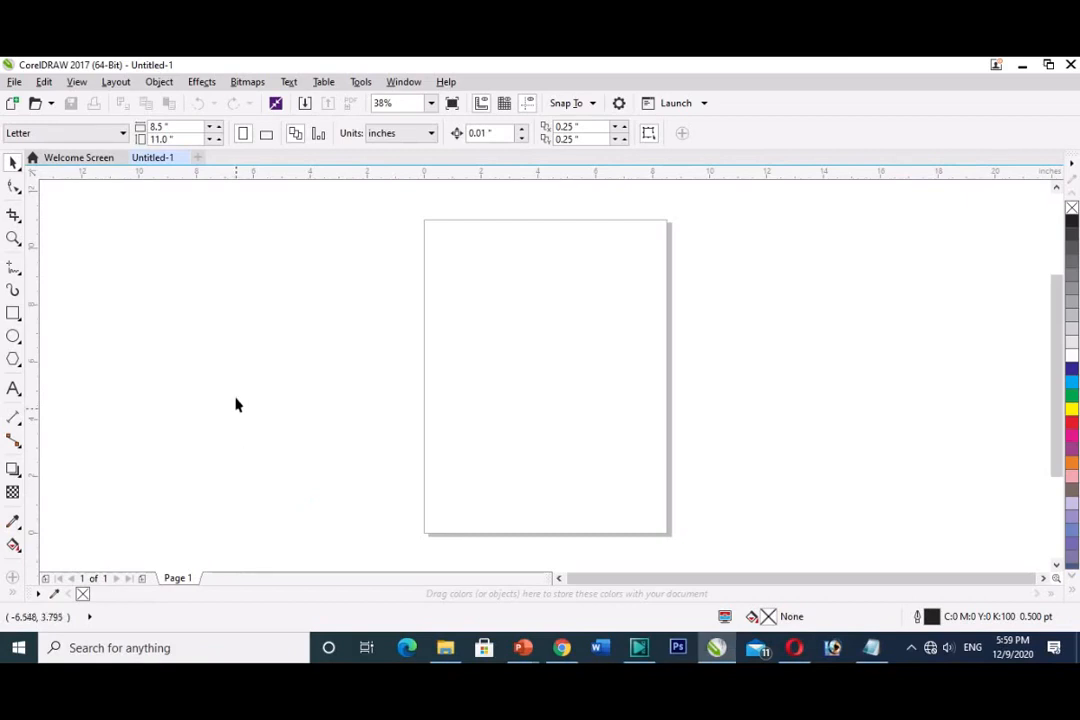
click(115, 84)
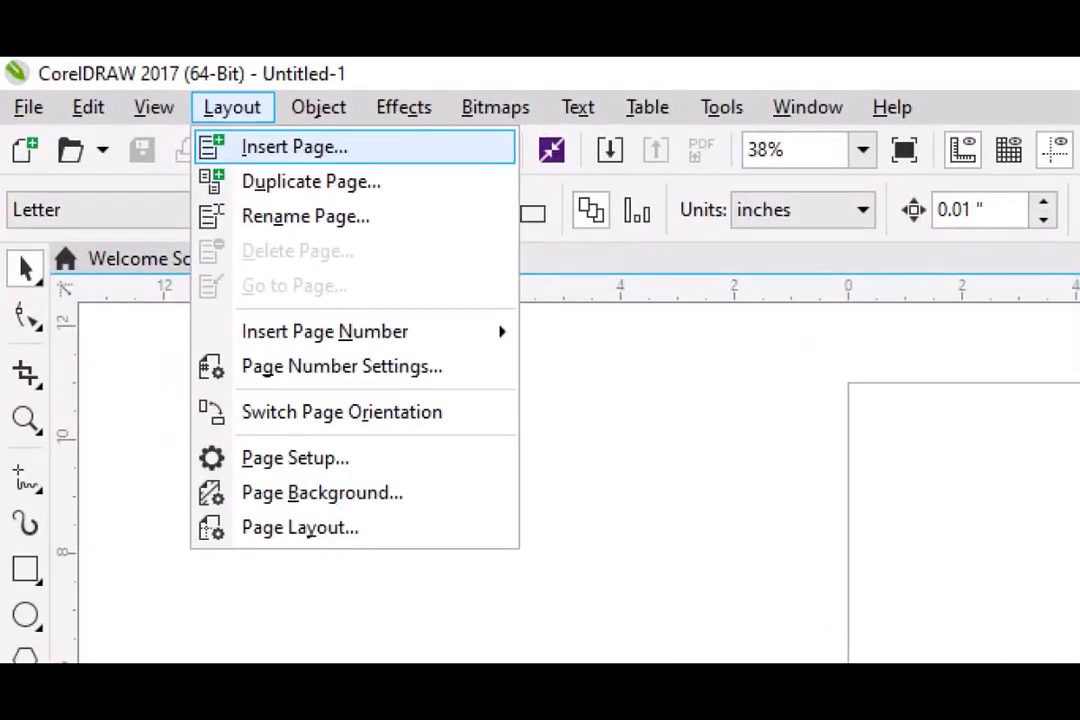
key(Escape)
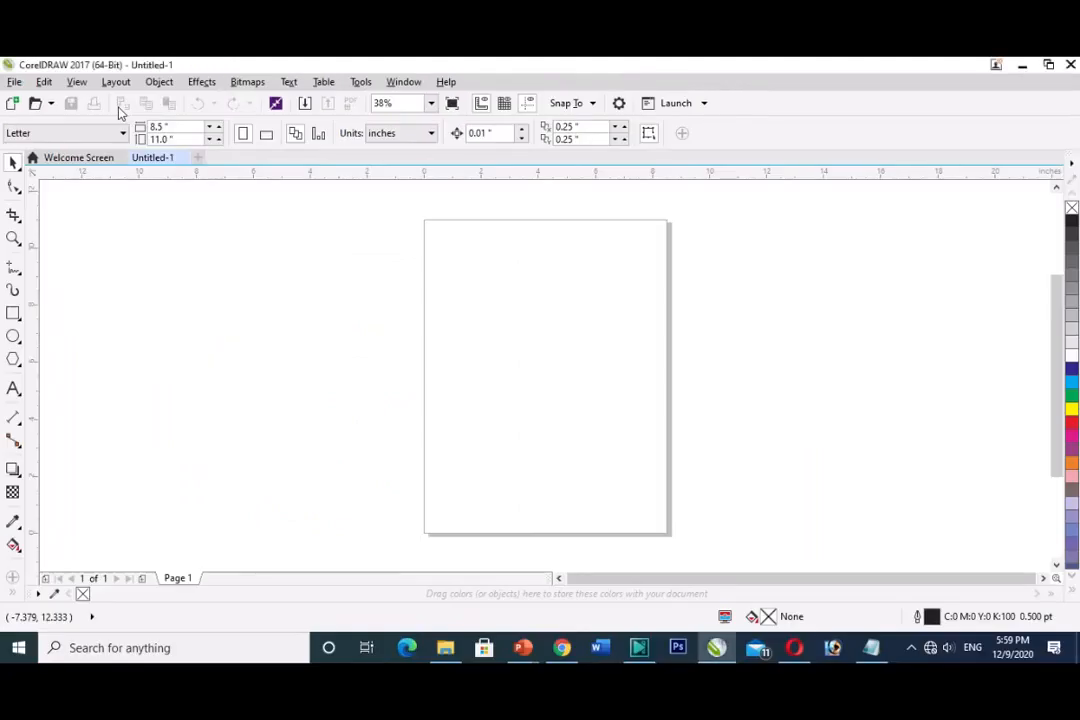
right_click(179, 580)
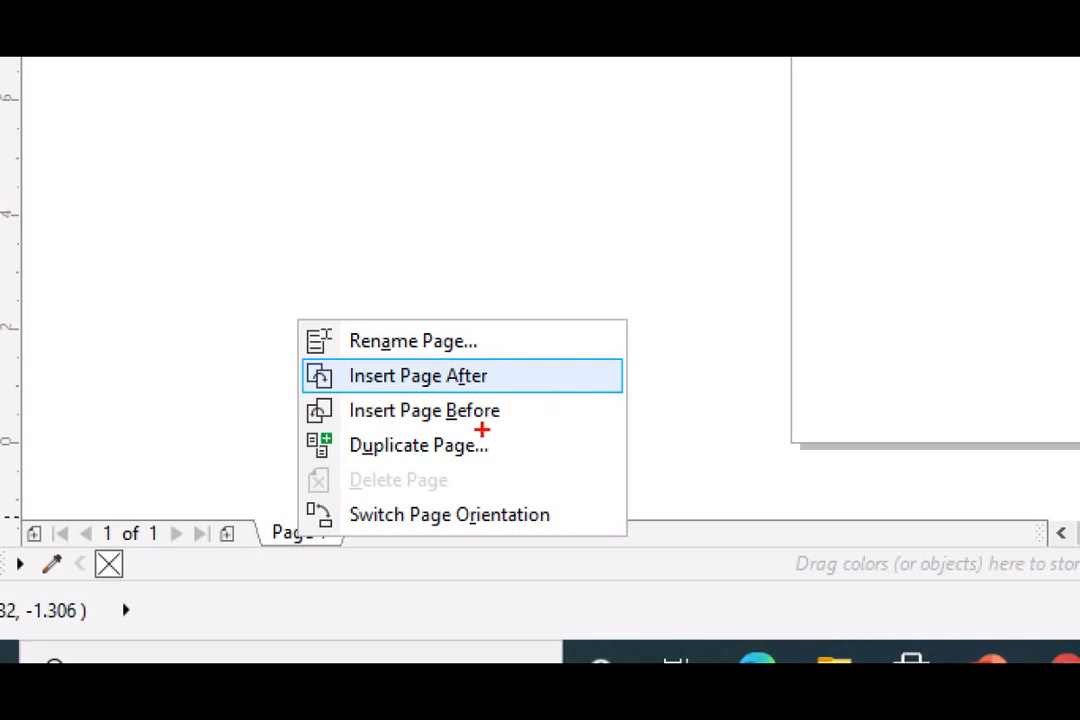
key(Escape)
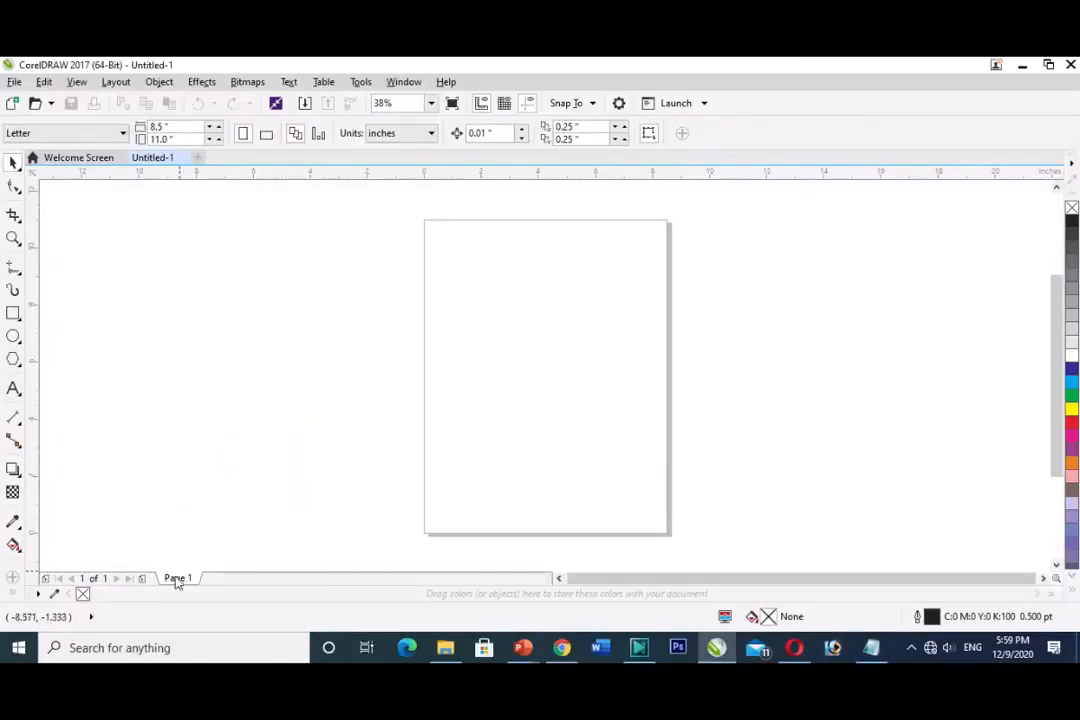
Insert a page after Page 1, and add one more Letter-size page after Page 2
right_click(175, 580)
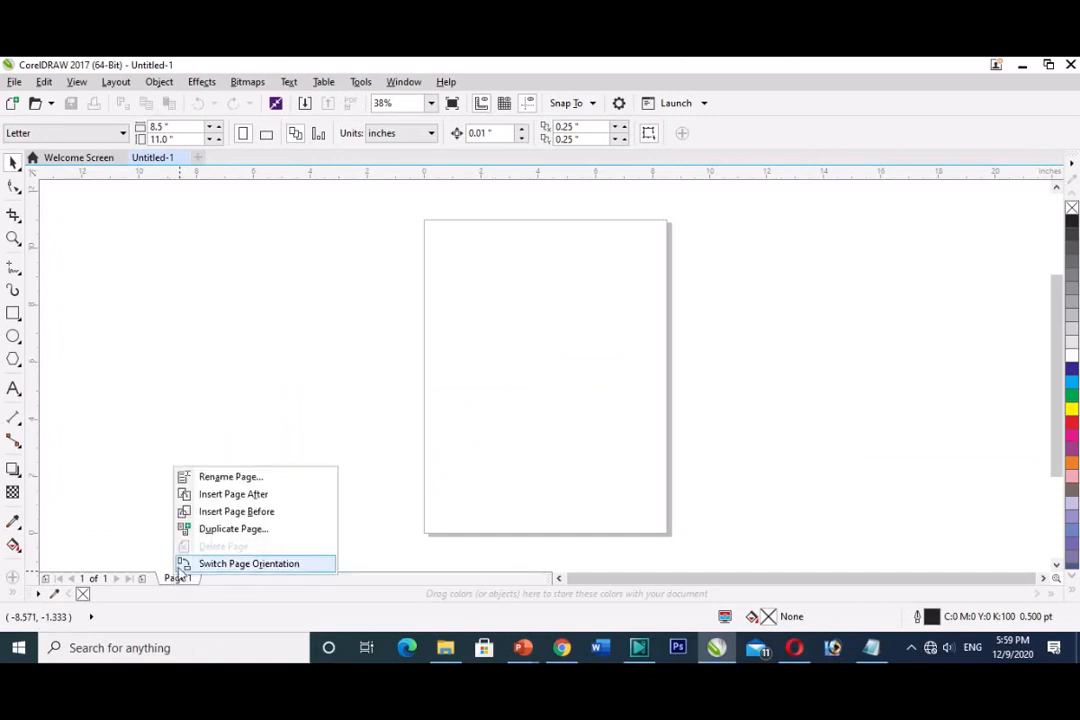
click(272, 495)
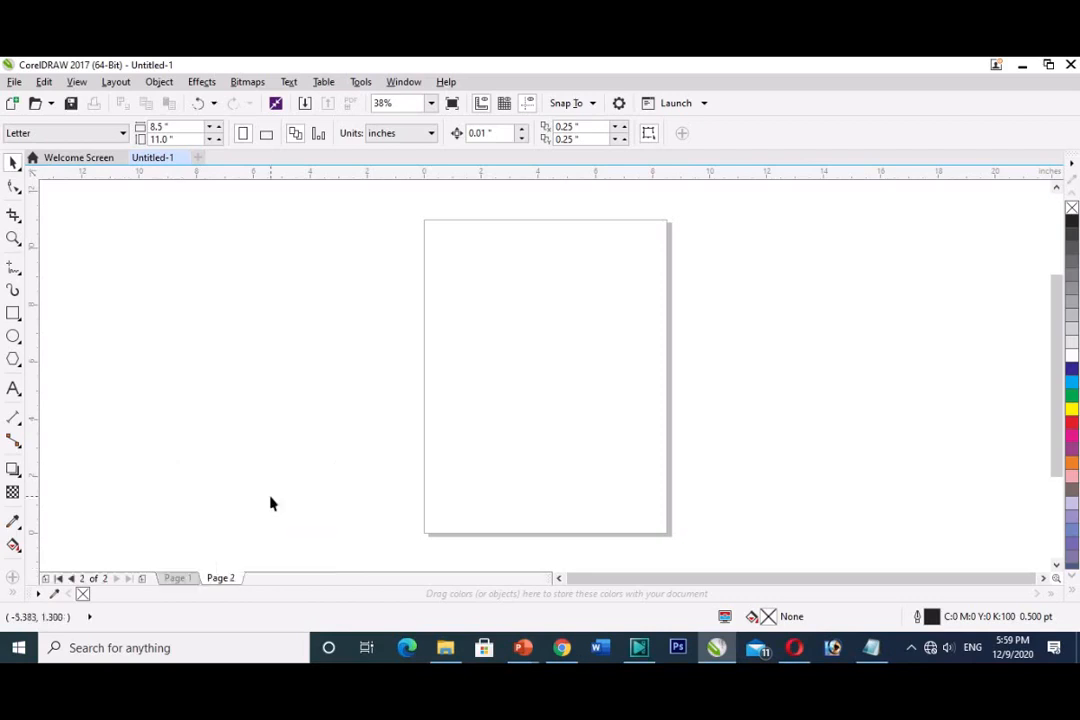
right_click(220, 582)
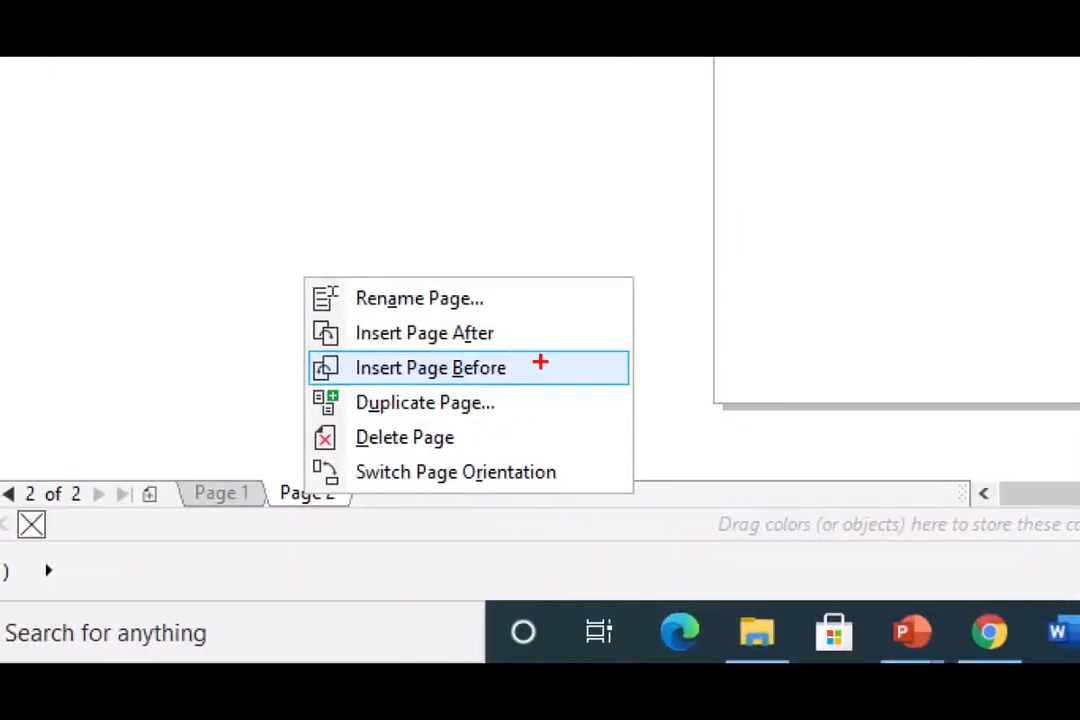
key(Escape)
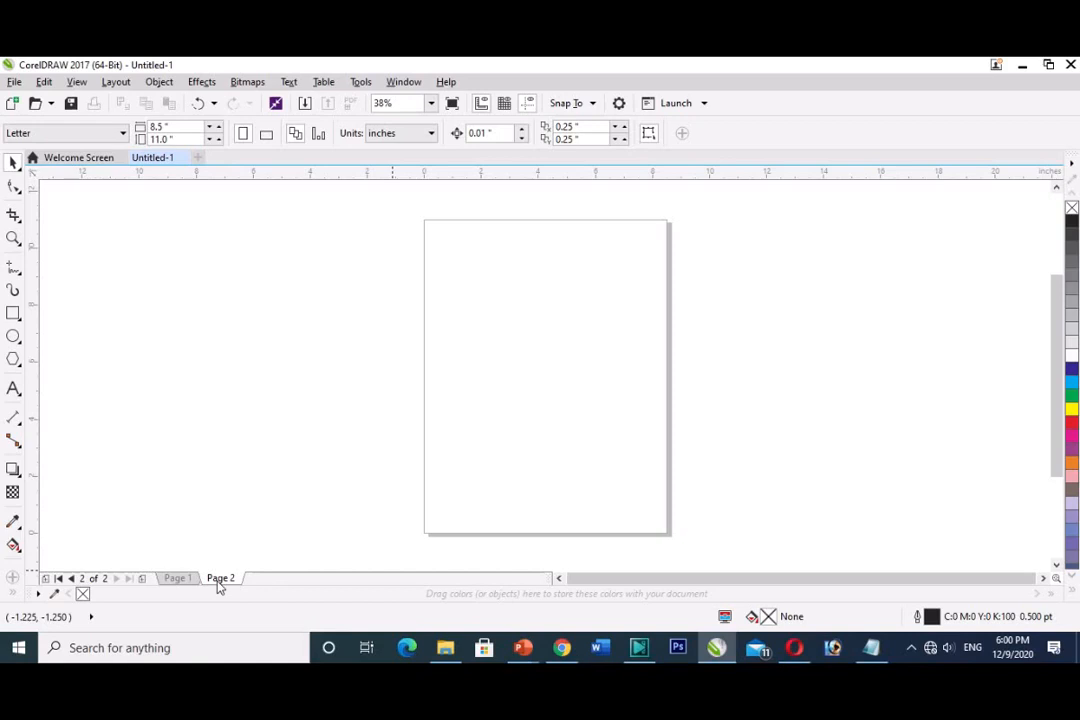
key(Page_Down)
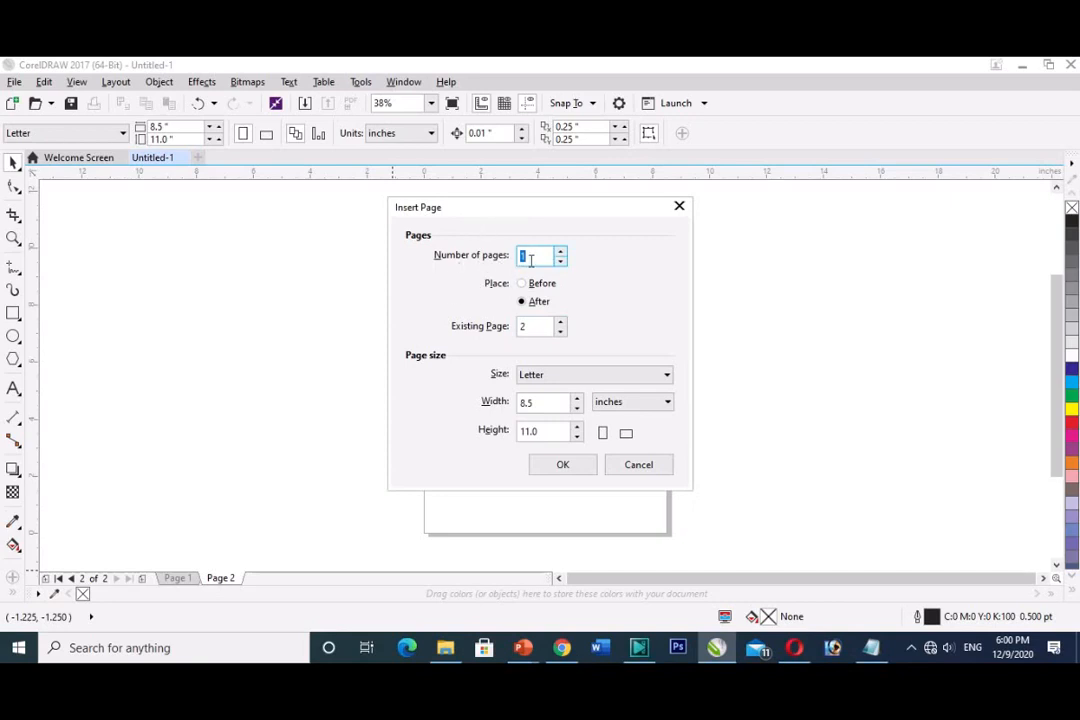
click(563, 466)
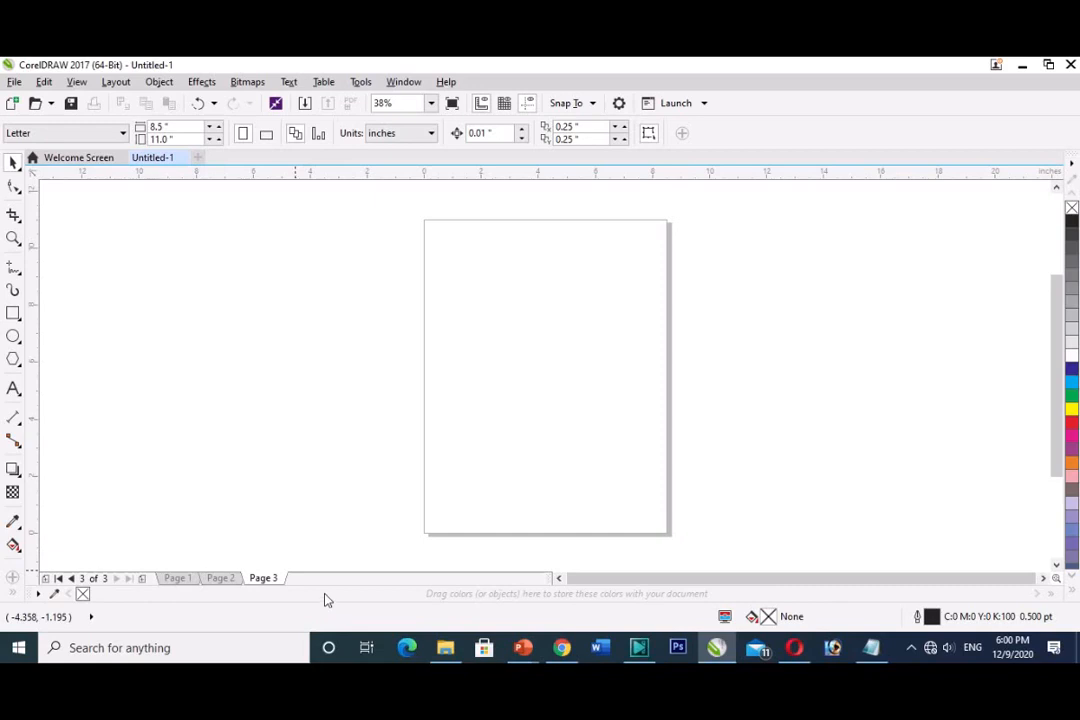
Go back to Page 1 and insert one 8.5 by 11 inch Letter page before it
key(Page_Up)
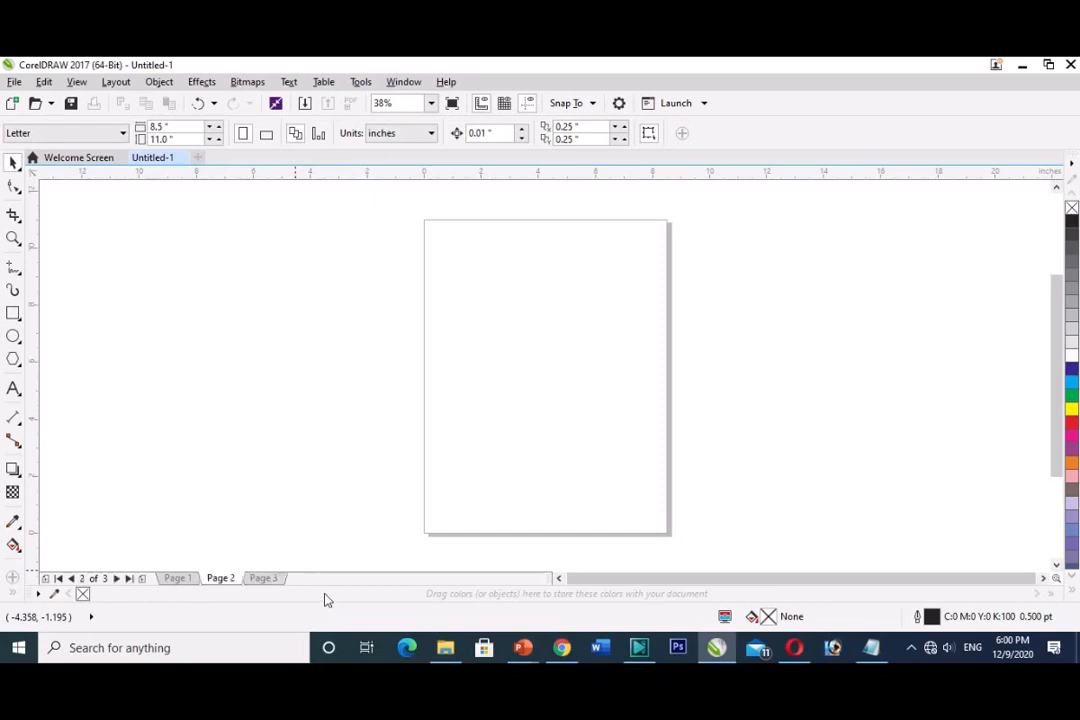
key(Page_Up)
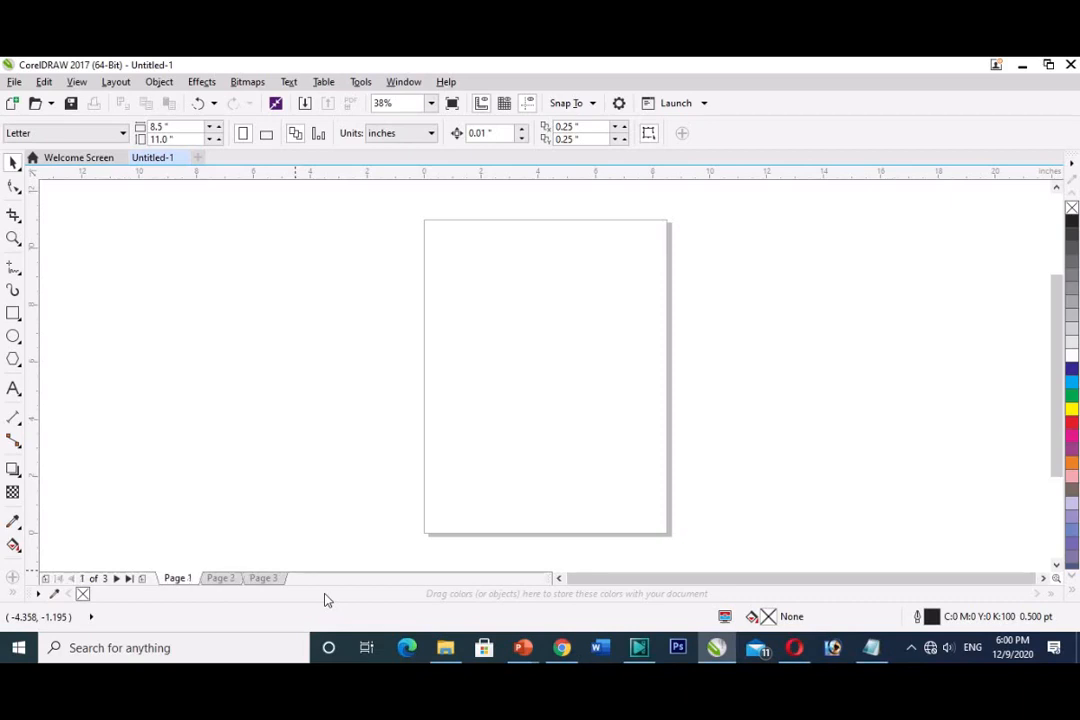
key(Page_Up)
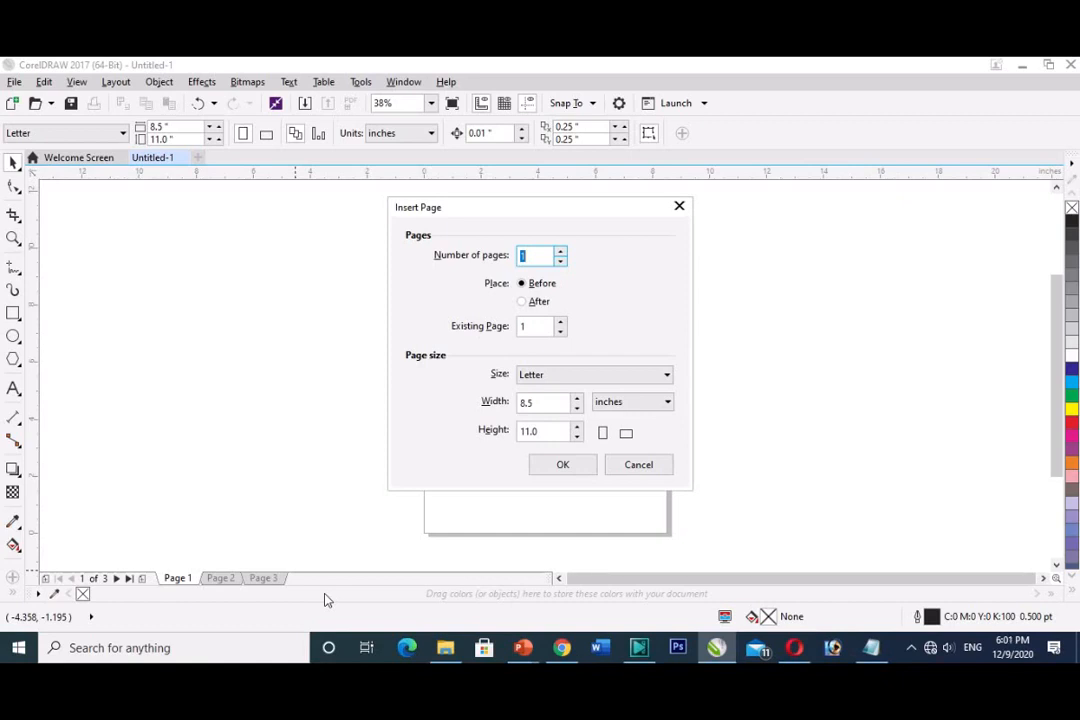
click(564, 467)
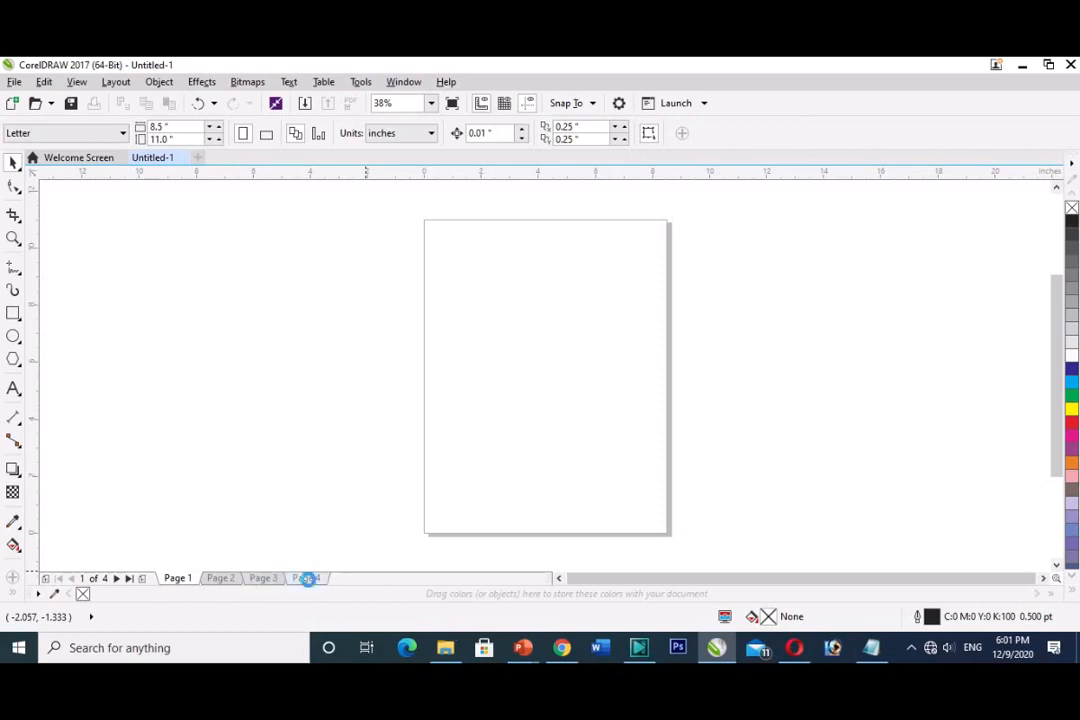
Delete Page 4 from the document
click(308, 578)
right_click(308, 580)
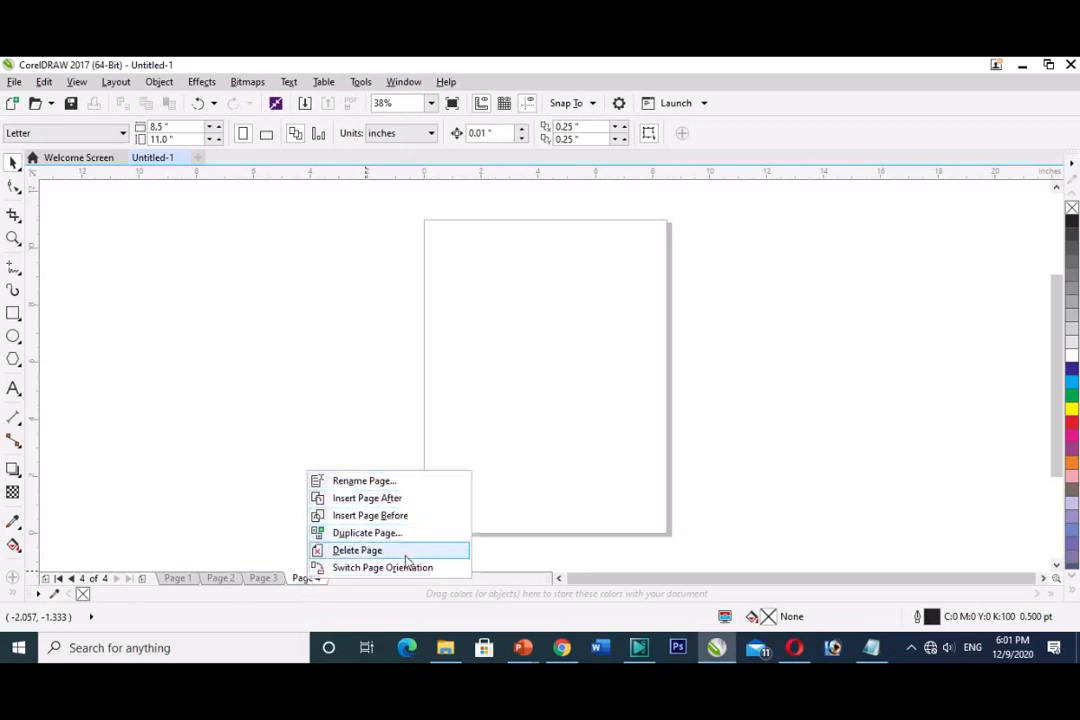
click(303, 580)
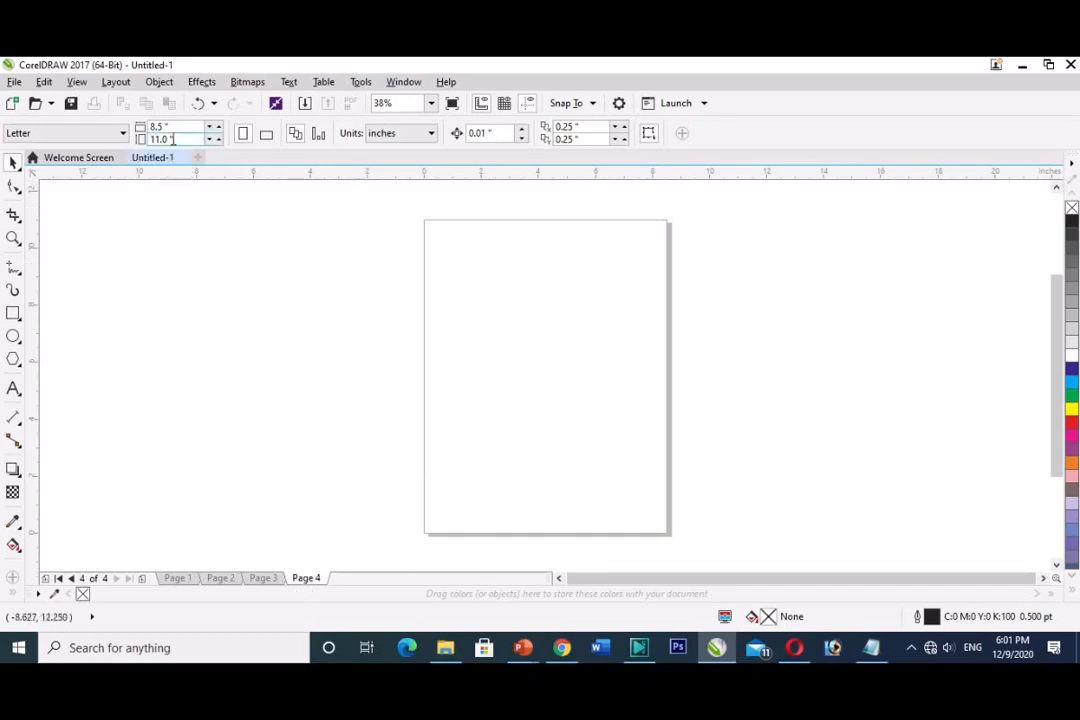
click(116, 83)
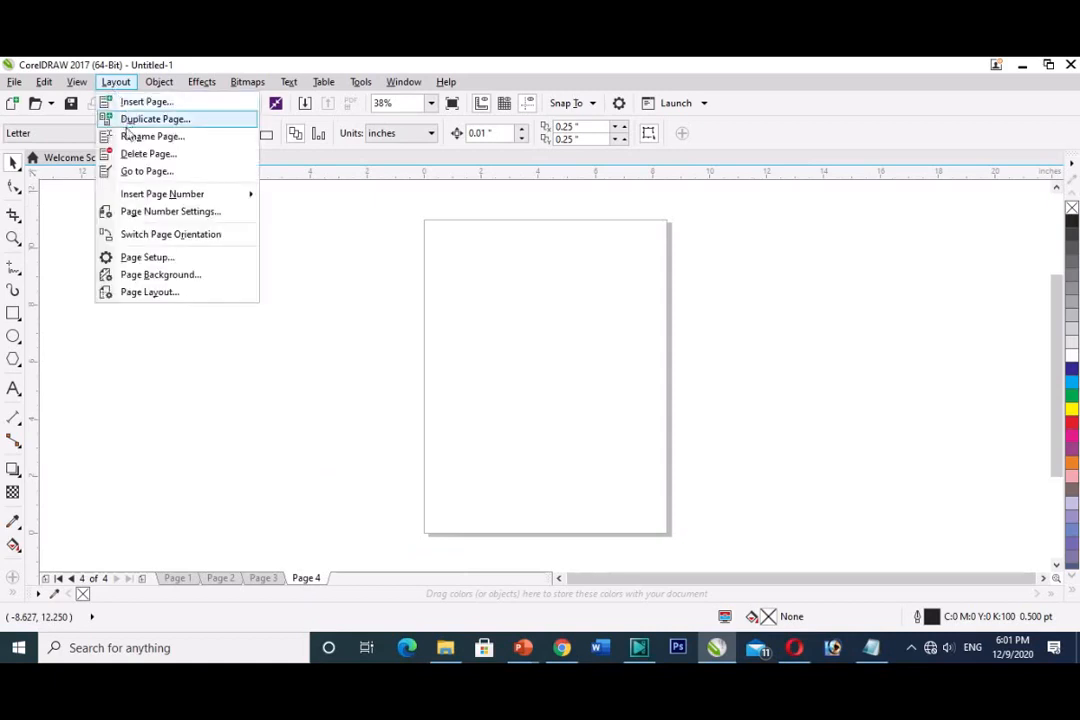
click(170, 159)
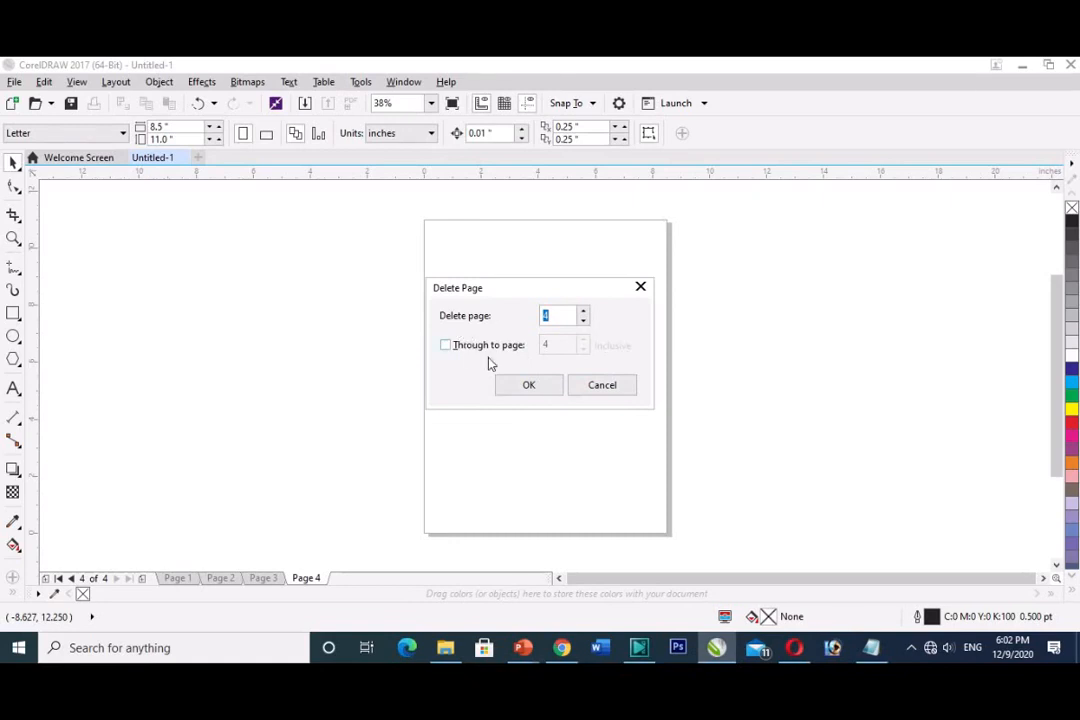
click(528, 386)
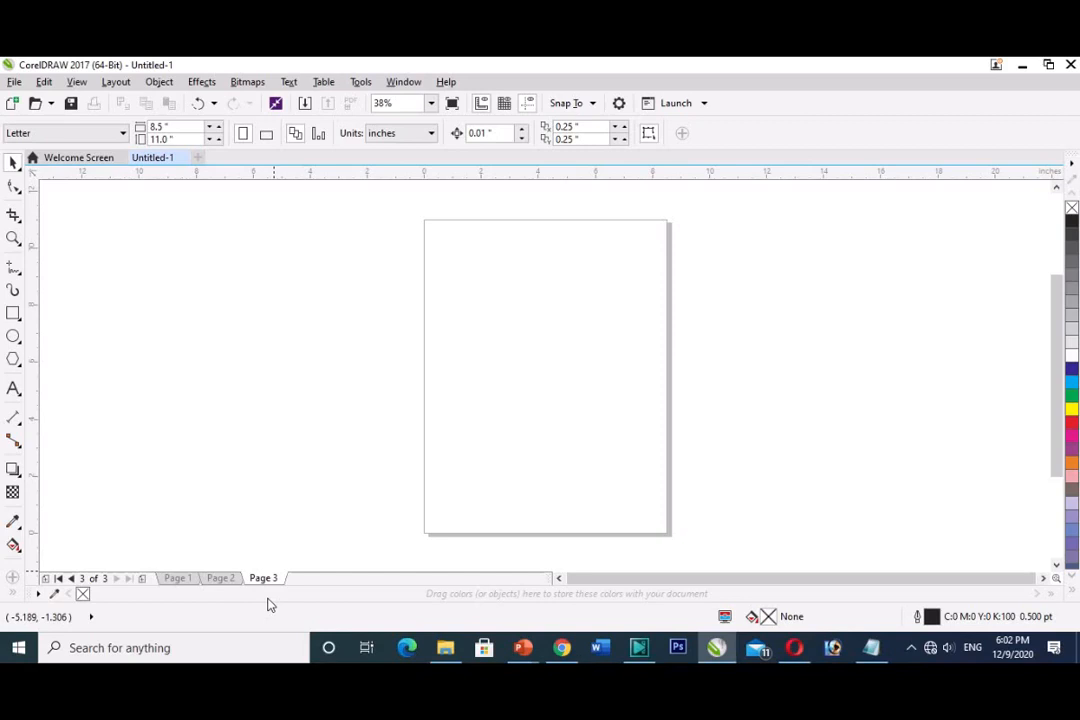
Rename Page 1 as Logo
click(179, 580)
right_click(178, 582)
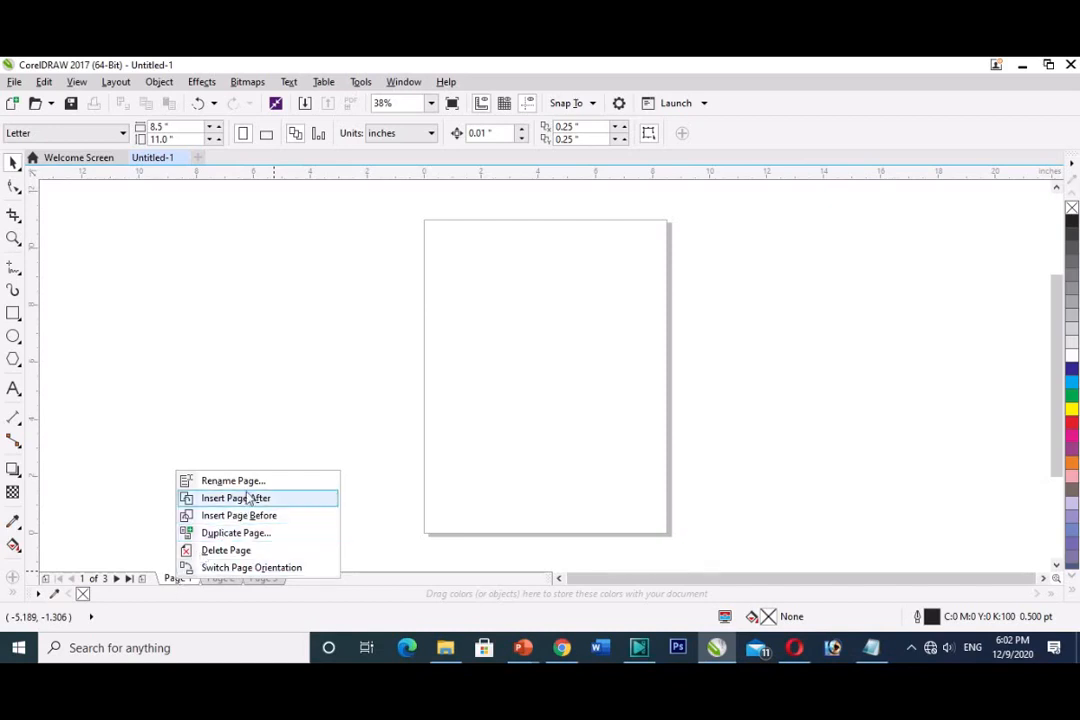
click(174, 582)
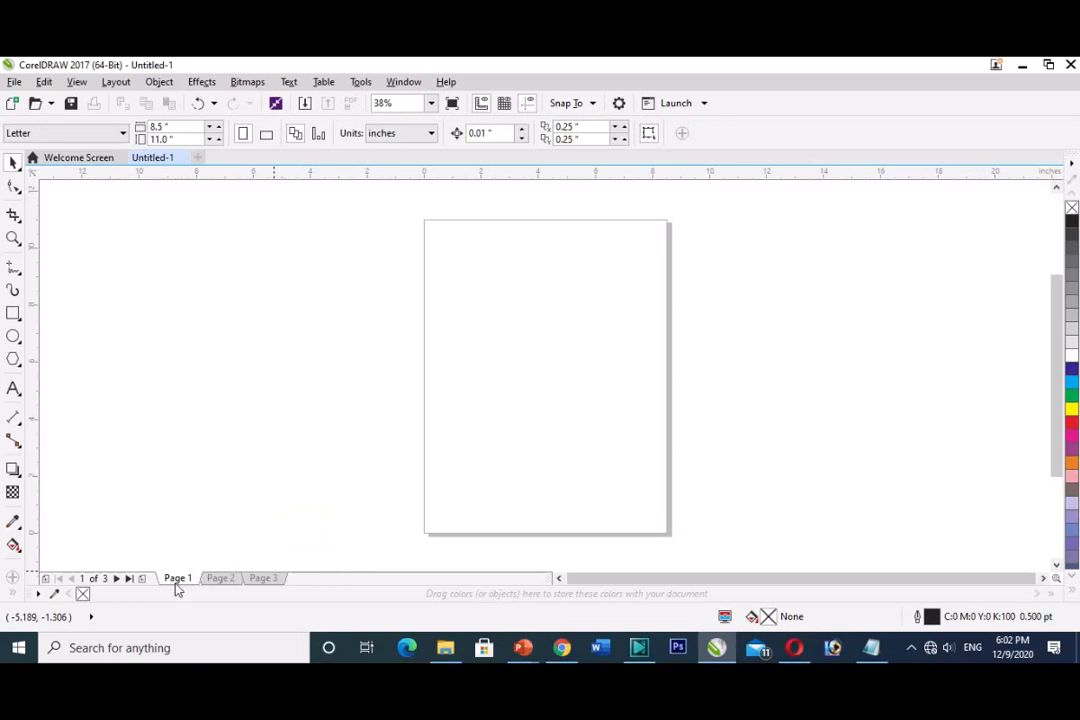
click(113, 85)
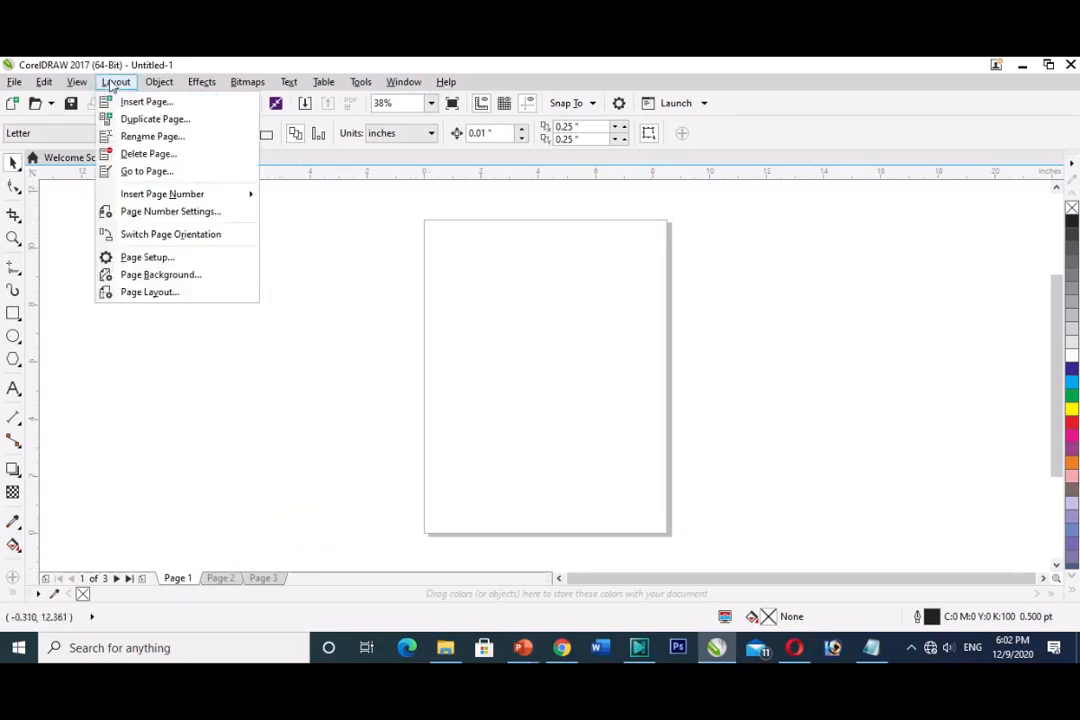
click(137, 143)
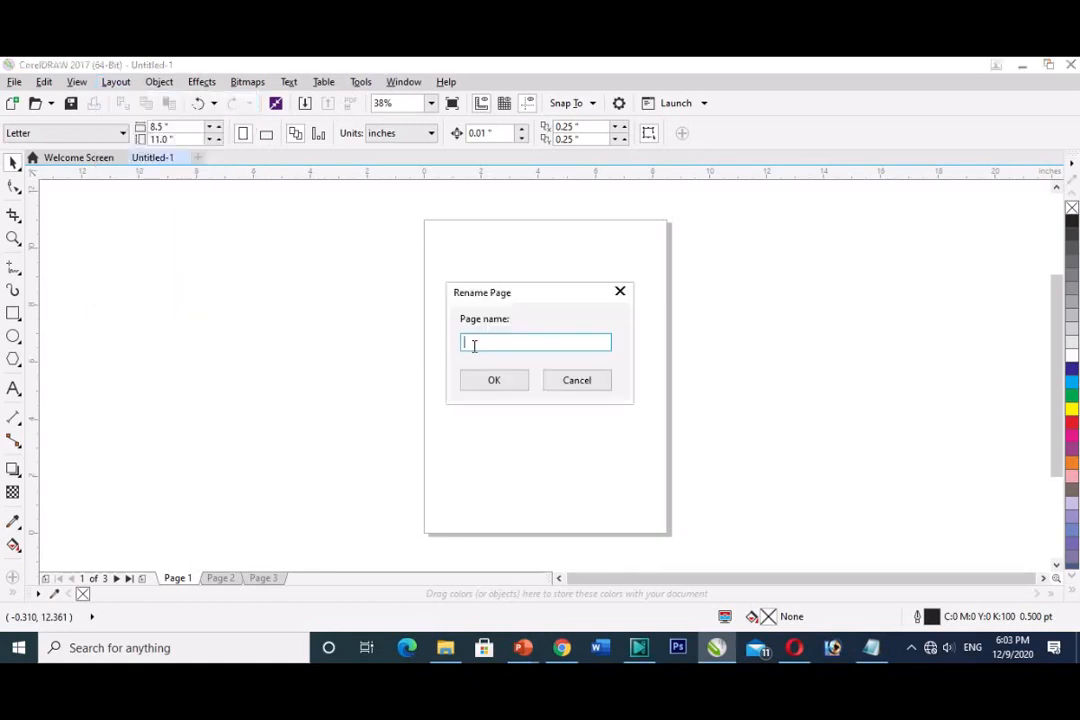
text(Logo)
click(493, 381)
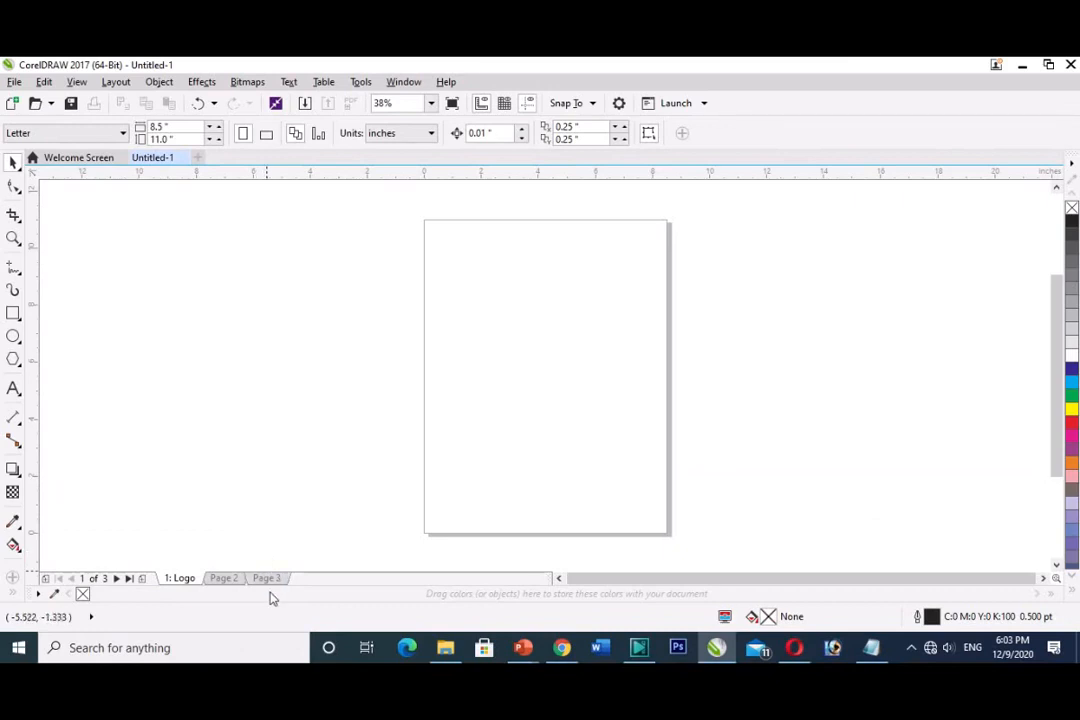
Insert 5 Letter-size pages after Page 3
click(270, 579)
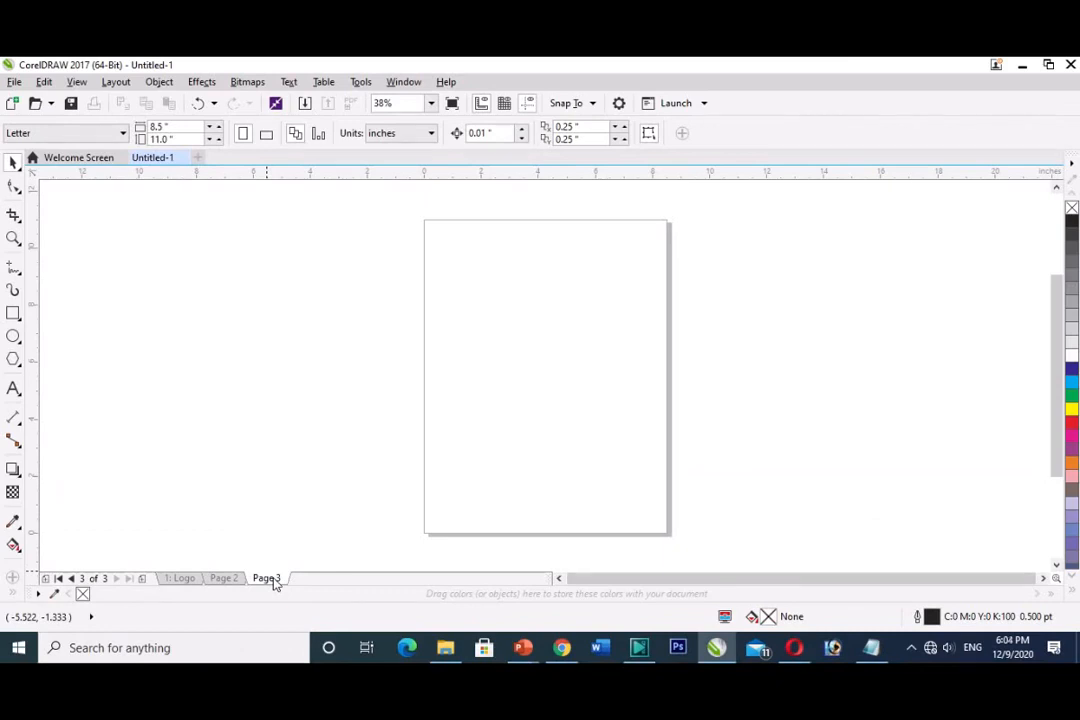
key(Page_Down)
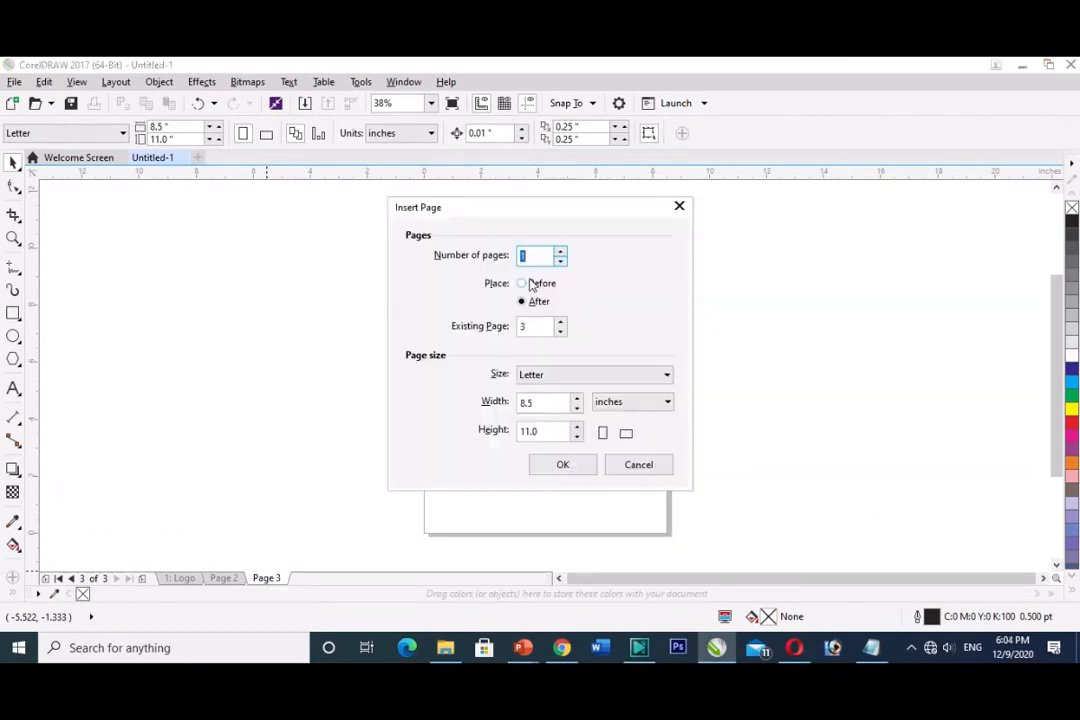
text(5)
click(565, 465)
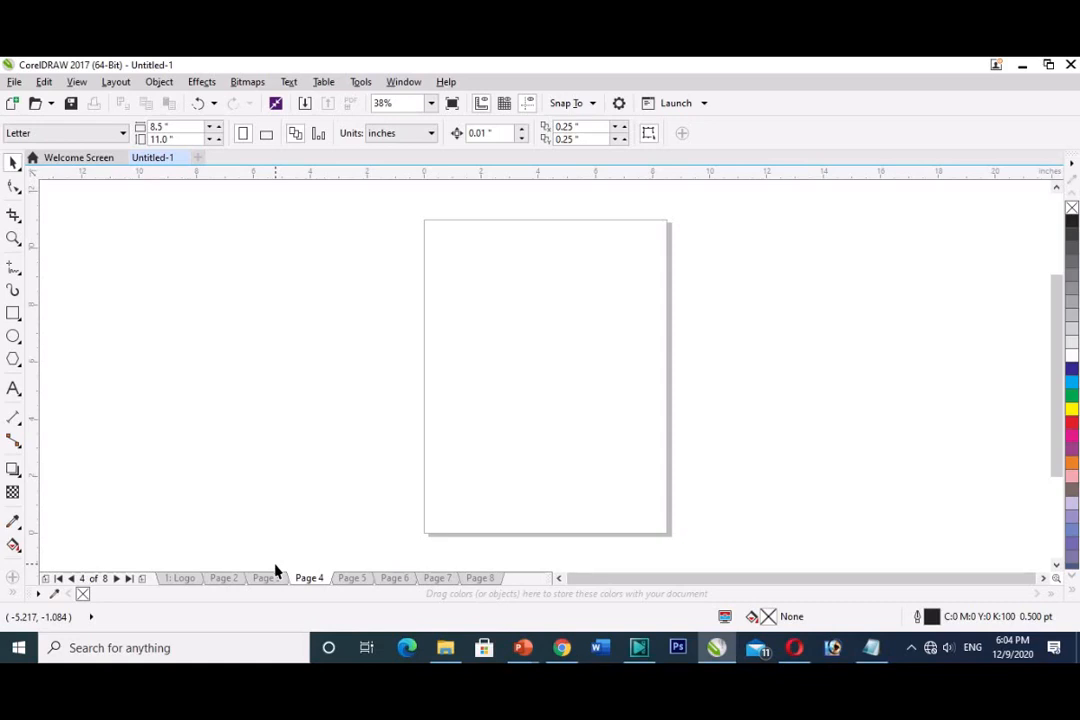
Insert another 5 Letter-size pages after Page 8
click(489, 580)
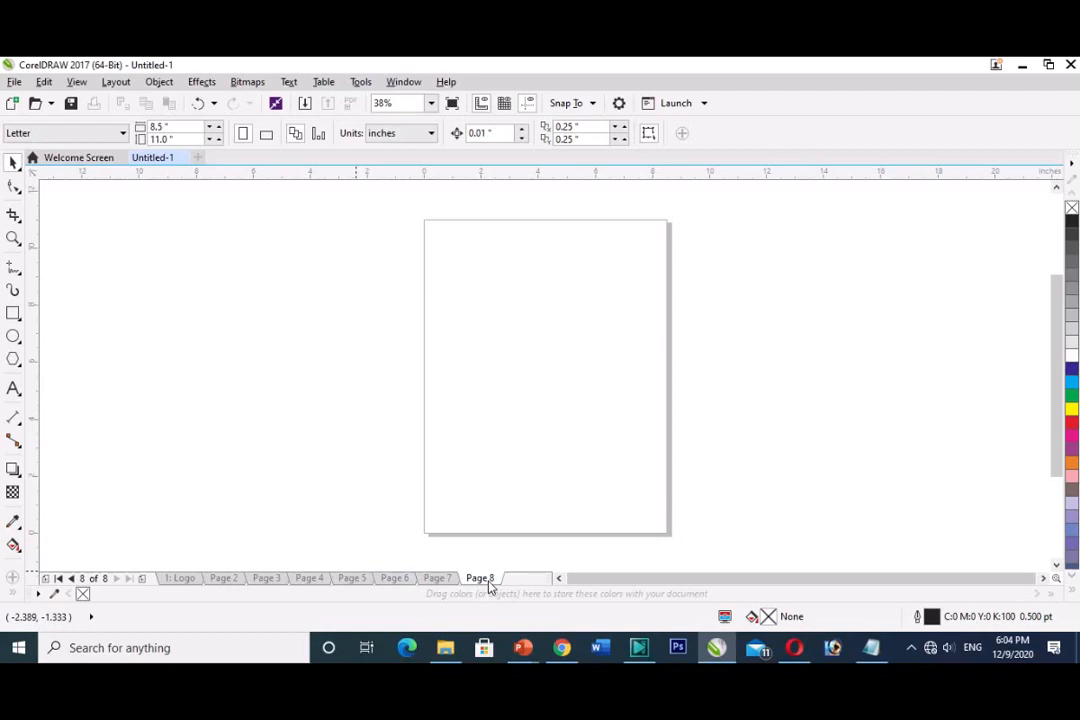
key(Page_Down)
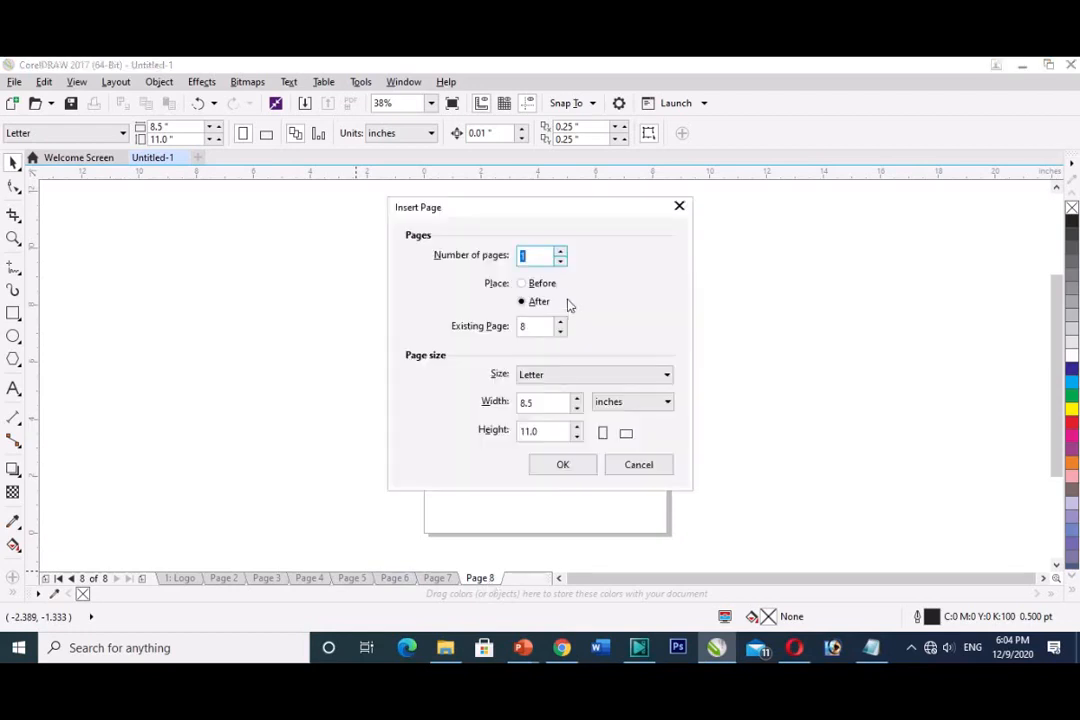
text(2)
click(557, 465)
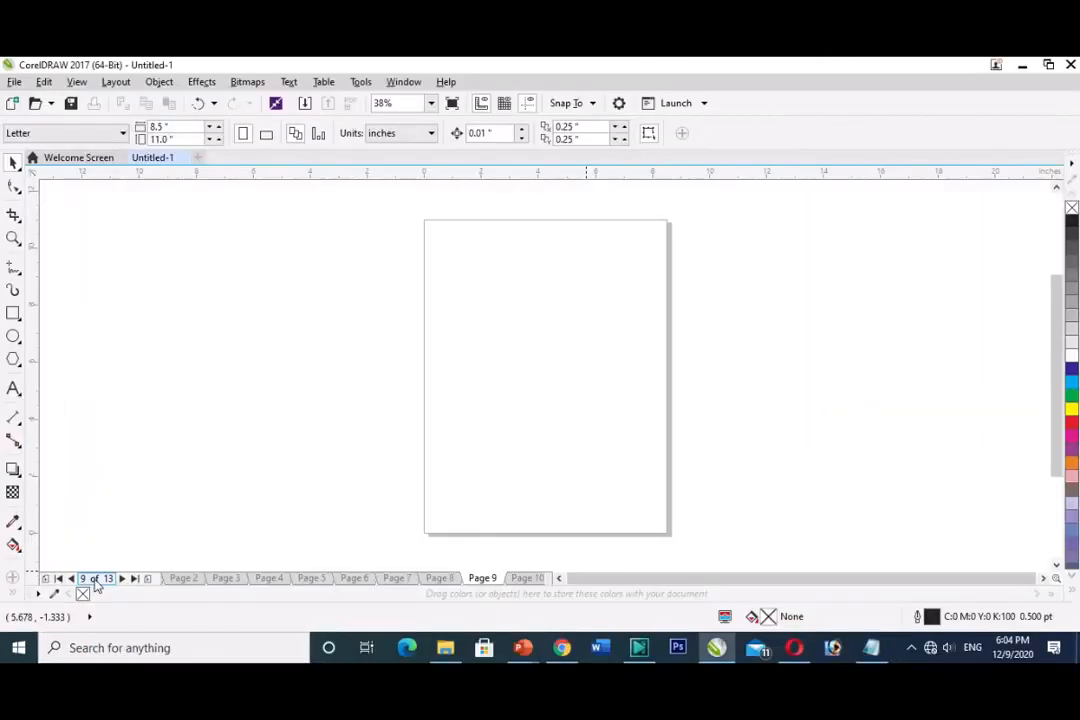
Use the Go To Page command to jump to page 3
click(115, 82)
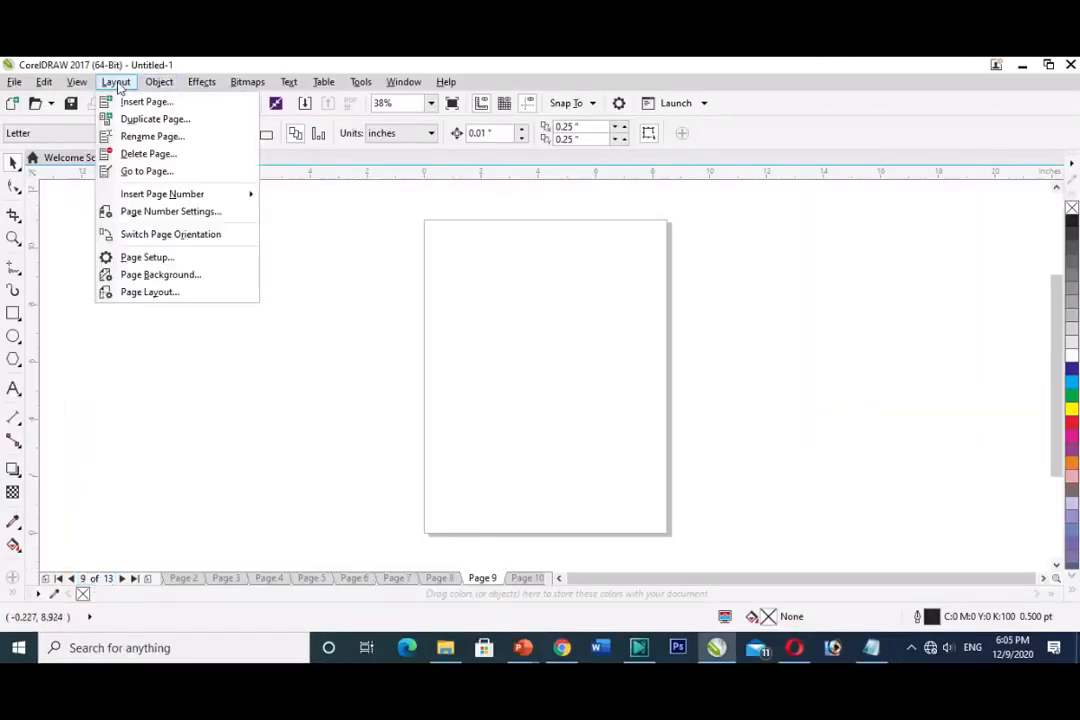
click(129, 172)
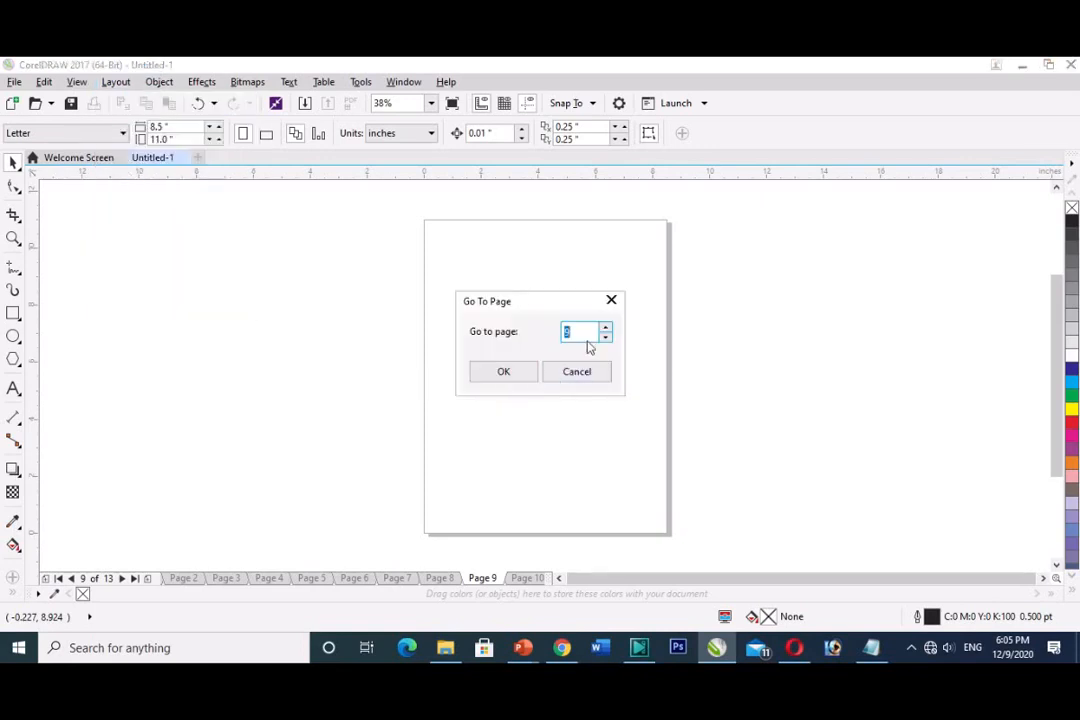
text(3)
click(517, 374)
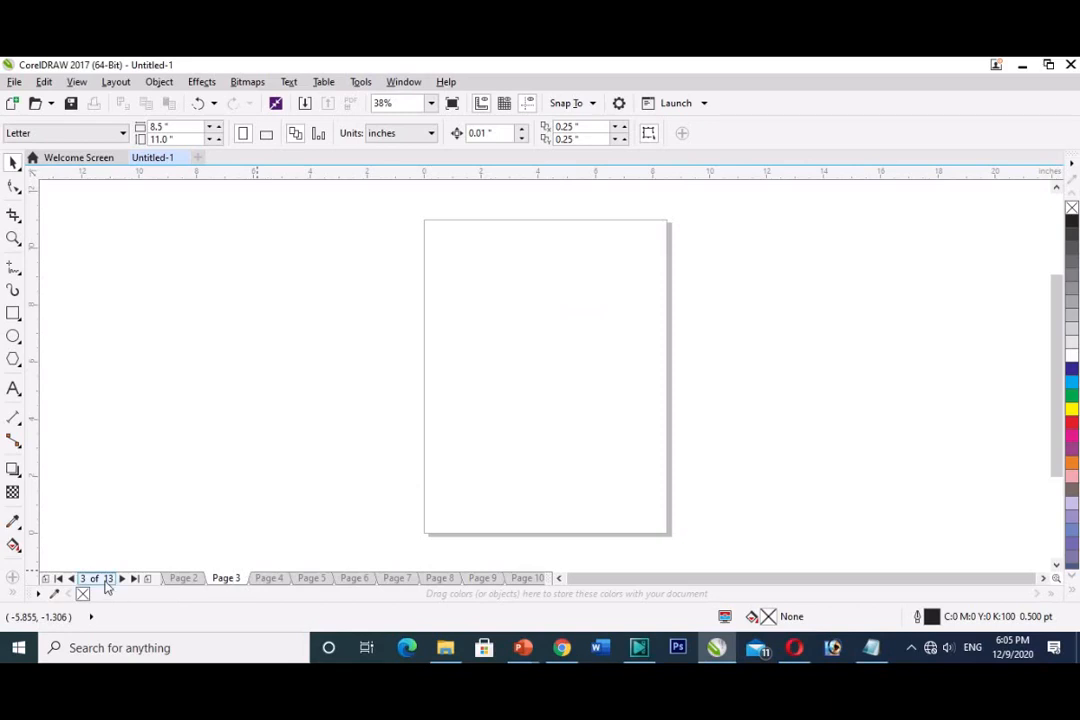
click(112, 84)
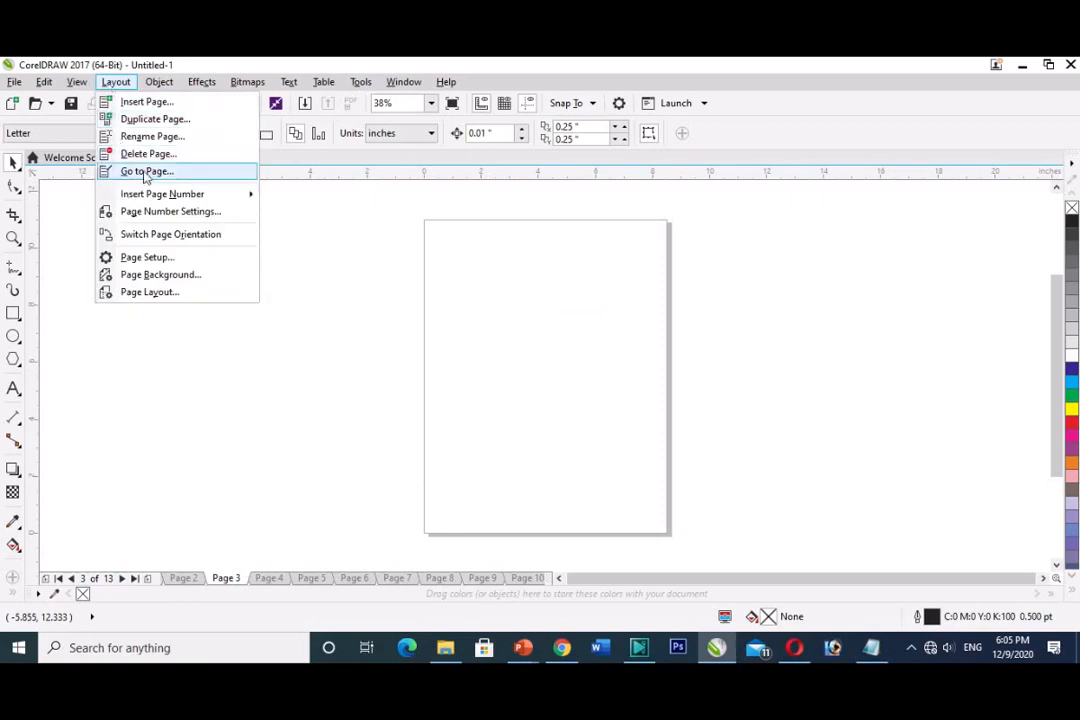
click(126, 87)
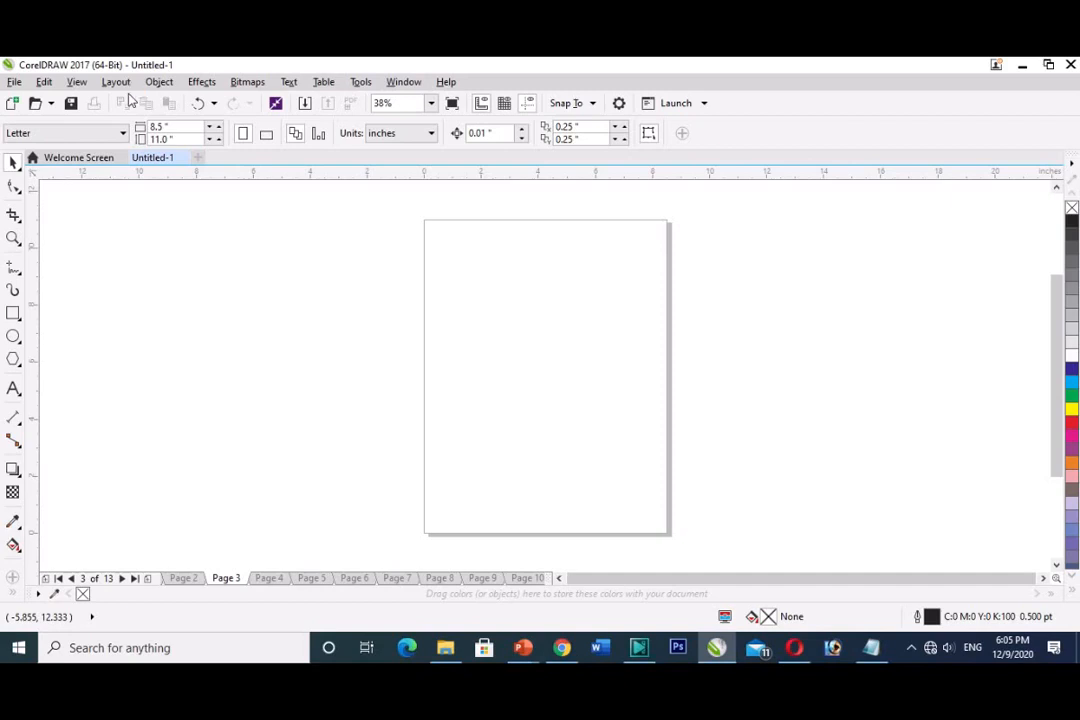
Move forward and back through the document's pages one at a time
key(Page_Down)
key(Page_Down)
key(Page_Down)
key(Page_Down)
key(Page_Up)
key(Page_Up)
key(Page_Up)
key(Page_Up)
key(Page_Up)
Delete three pages near the end of the document, one at a time
right_click(528, 580)
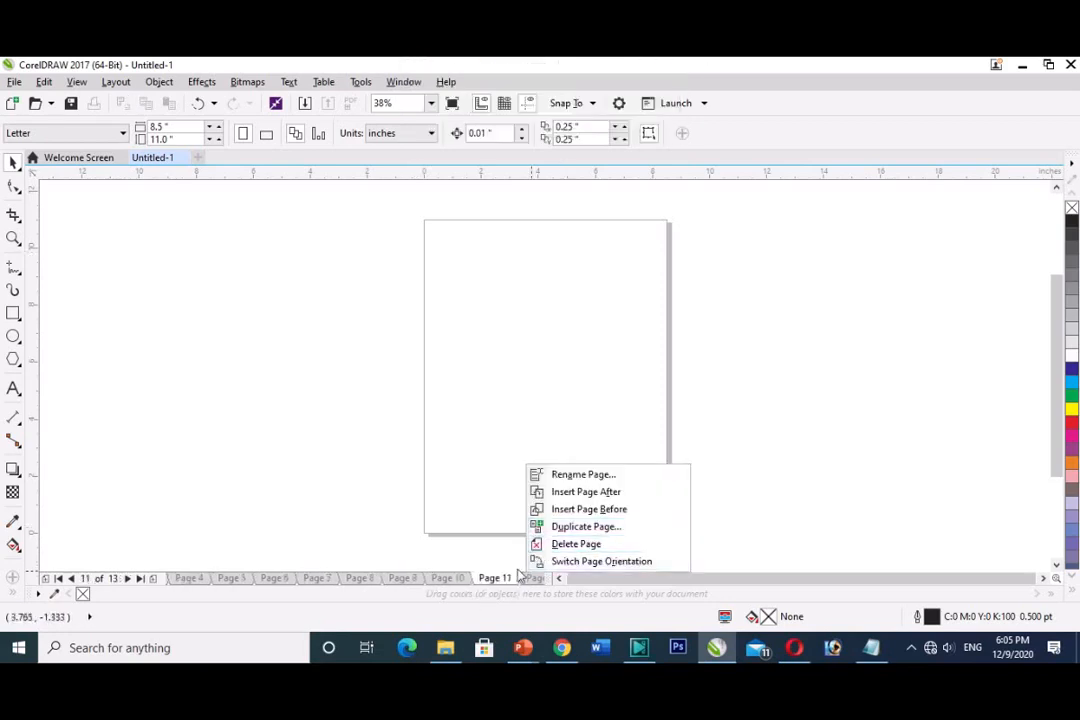
click(570, 546)
right_click(493, 579)
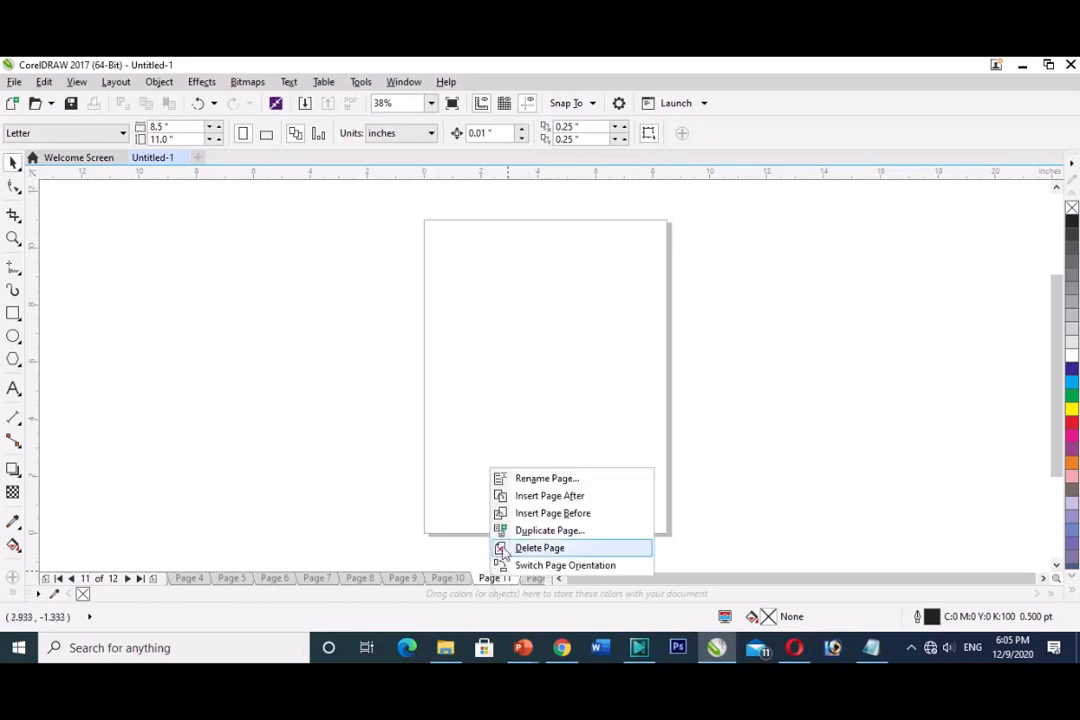
click(530, 548)
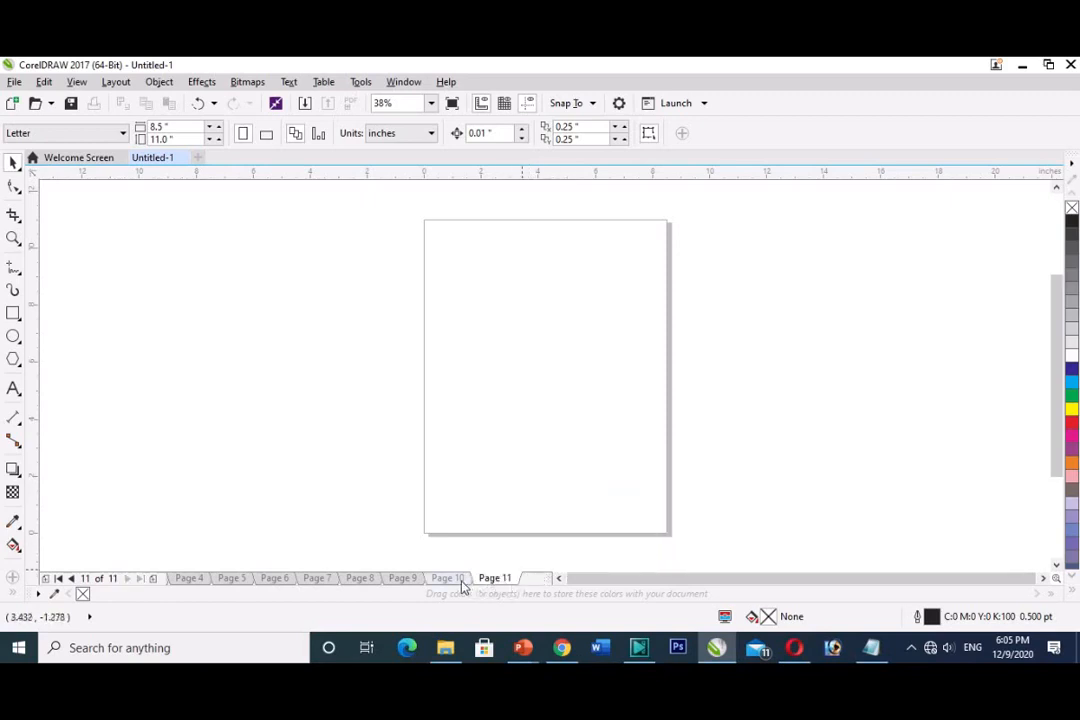
right_click(463, 583)
click(490, 551)
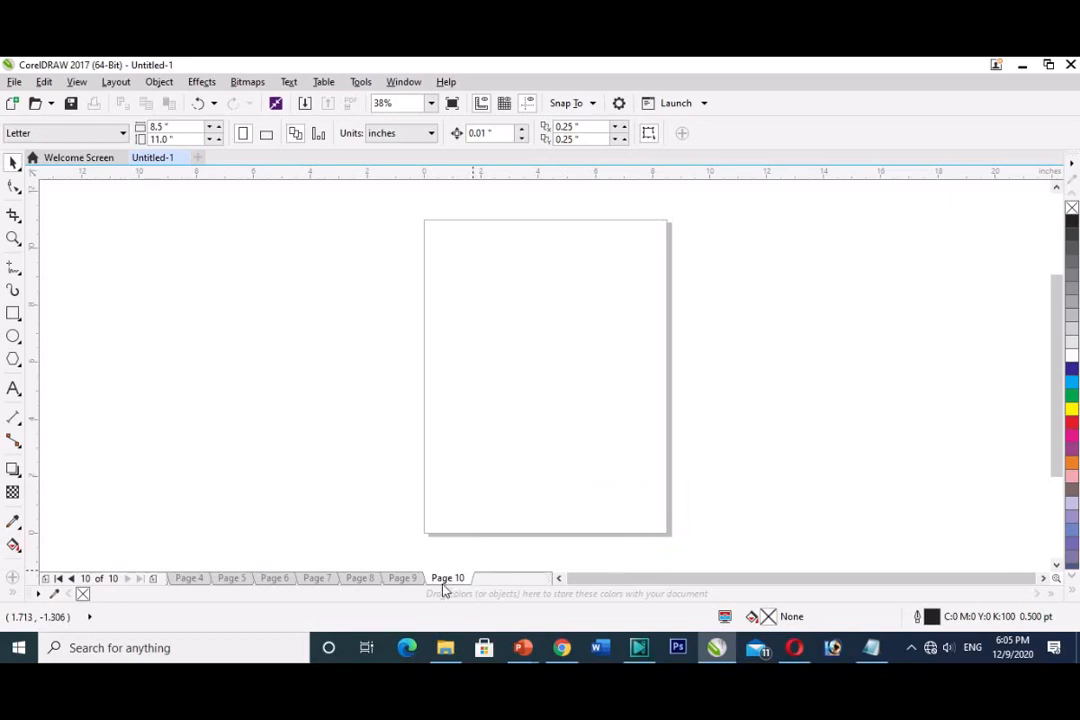
right_click(443, 582)
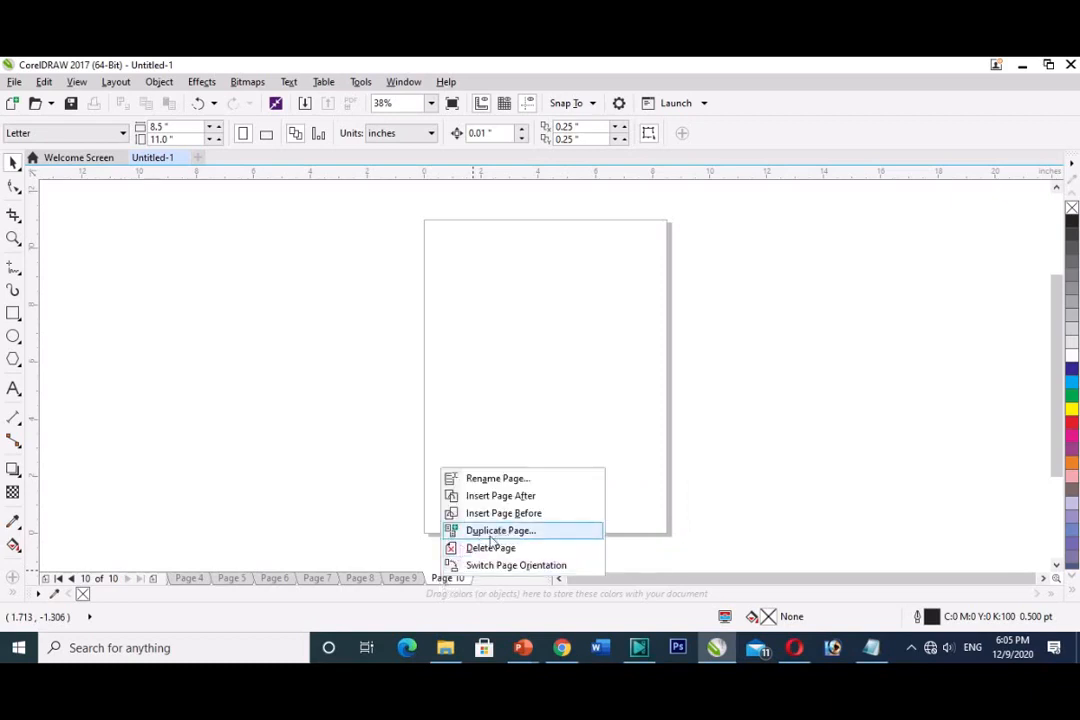
click(440, 584)
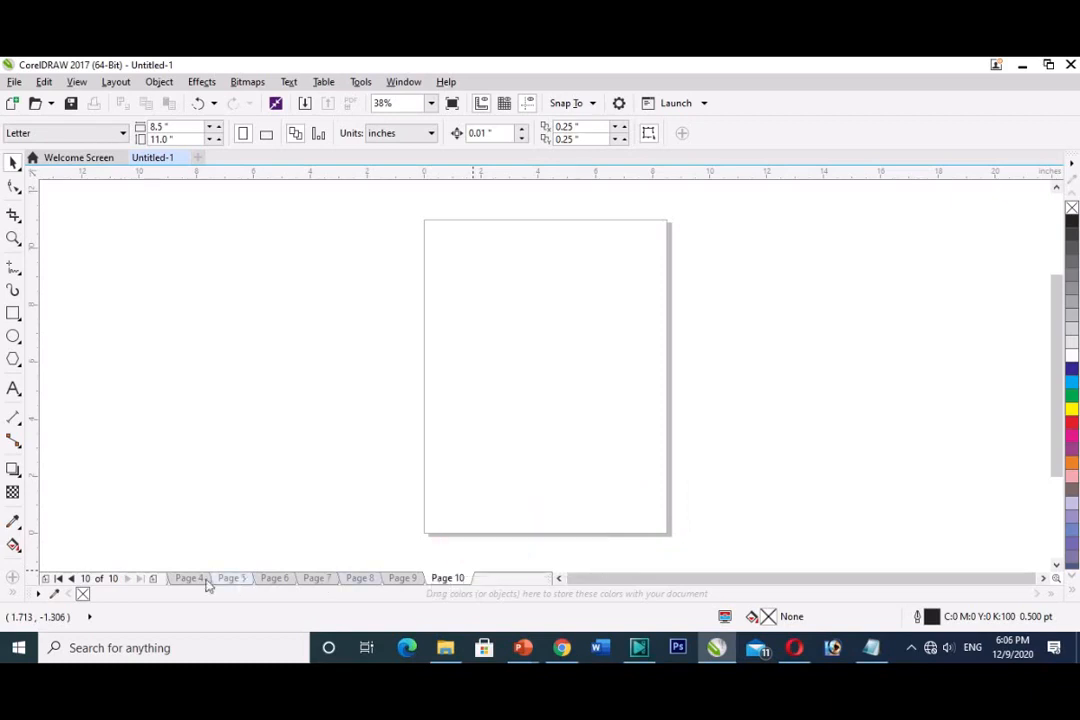
Delete Page 6, delete Page 7, and delete the page that is now Page 6
click(279, 581)
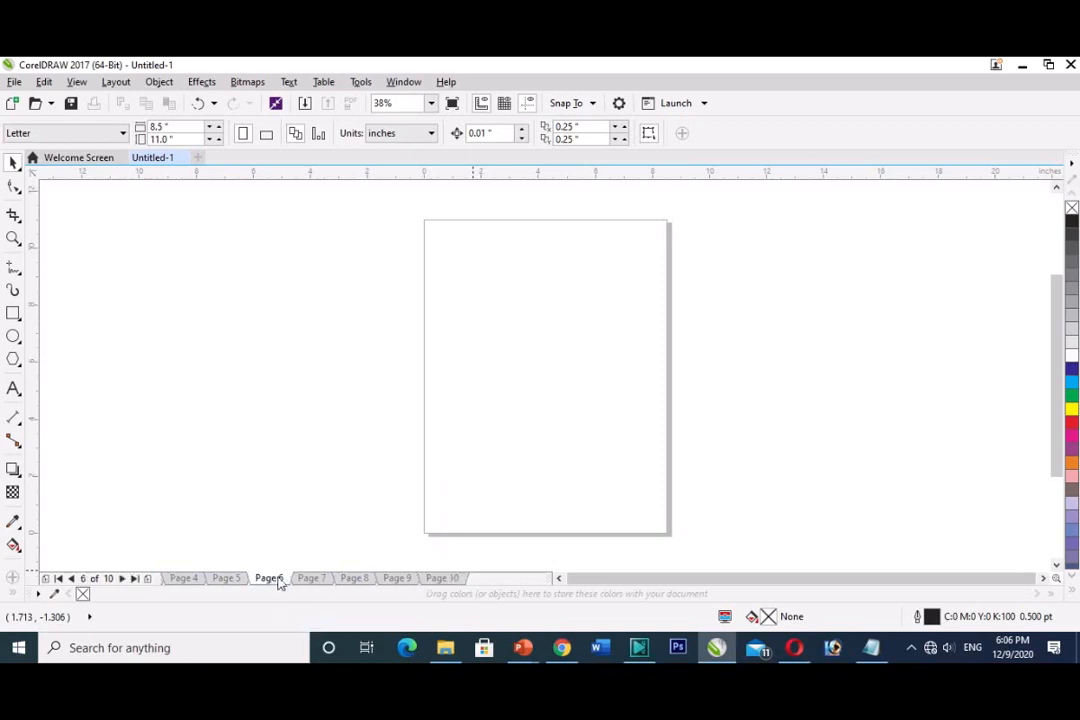
right_click(279, 584)
click(336, 549)
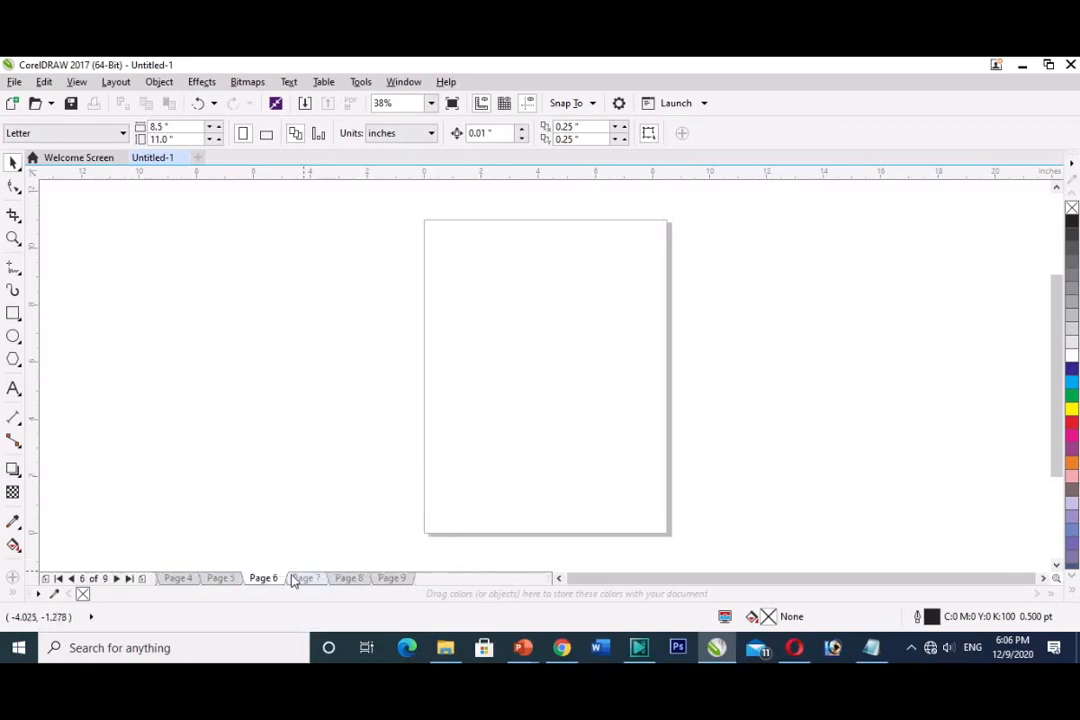
click(304, 581)
right_click(304, 581)
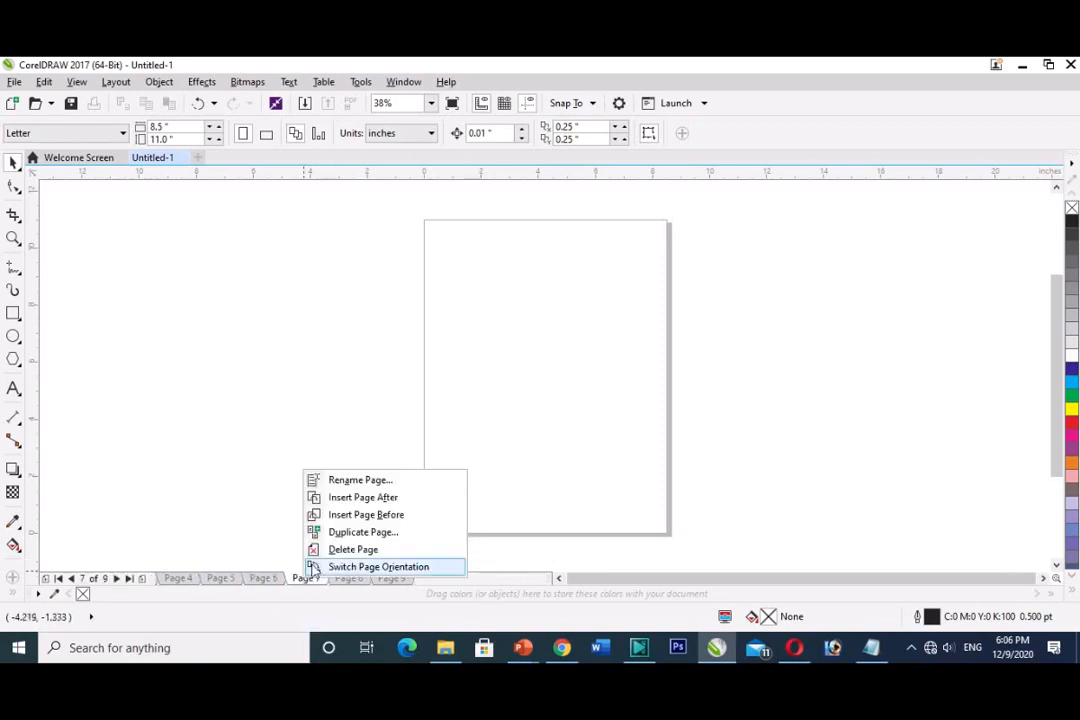
click(340, 549)
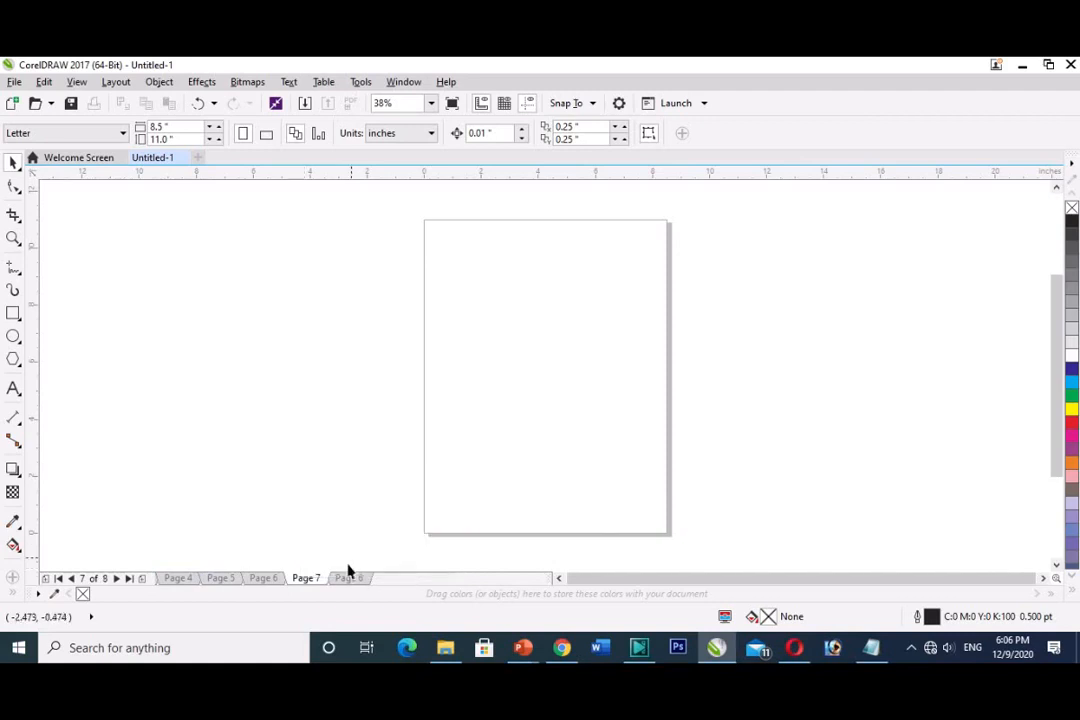
right_click(268, 584)
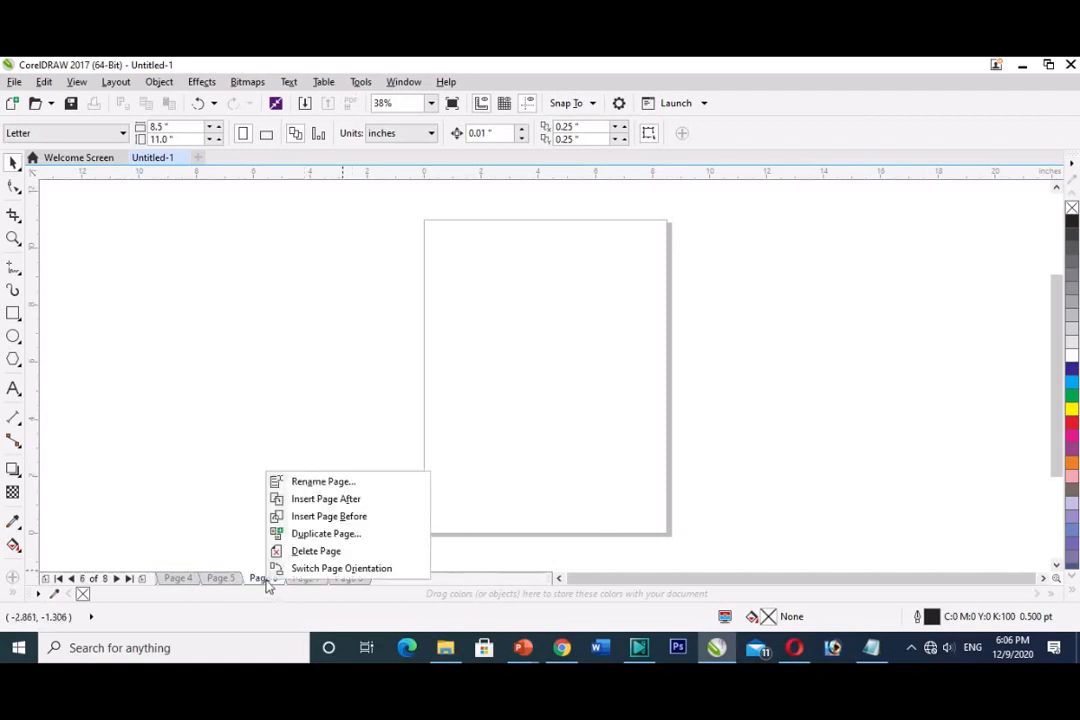
click(314, 551)
Delete Page 7 and Page 5 from the document
click(178, 579)
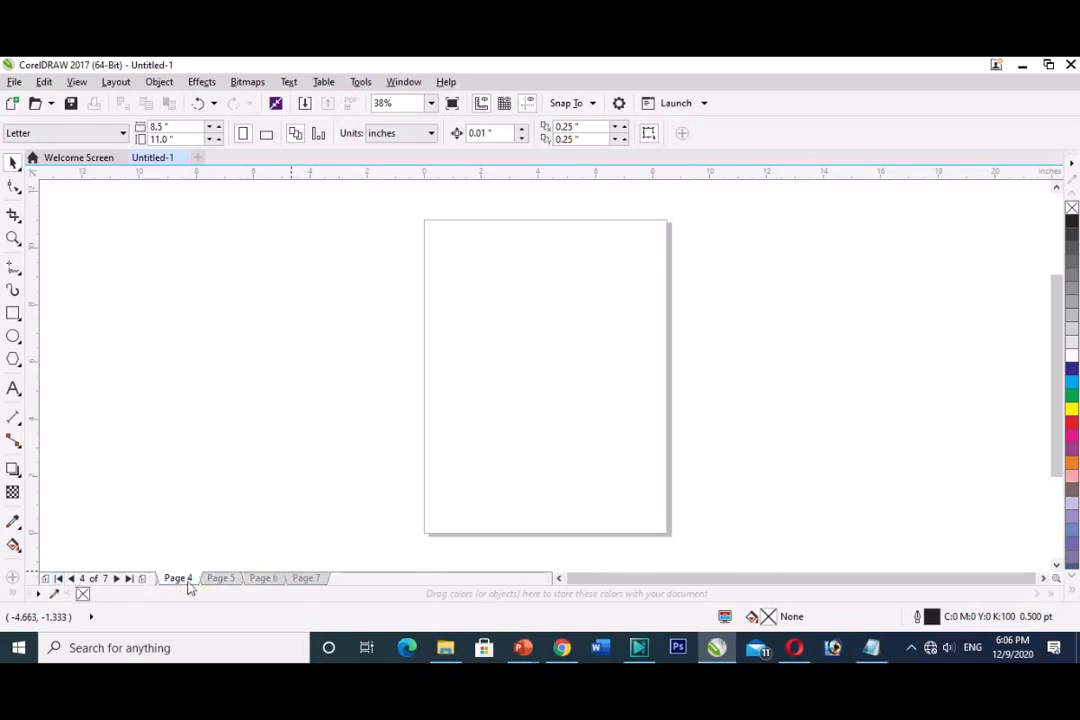
click(306, 580)
right_click(308, 581)
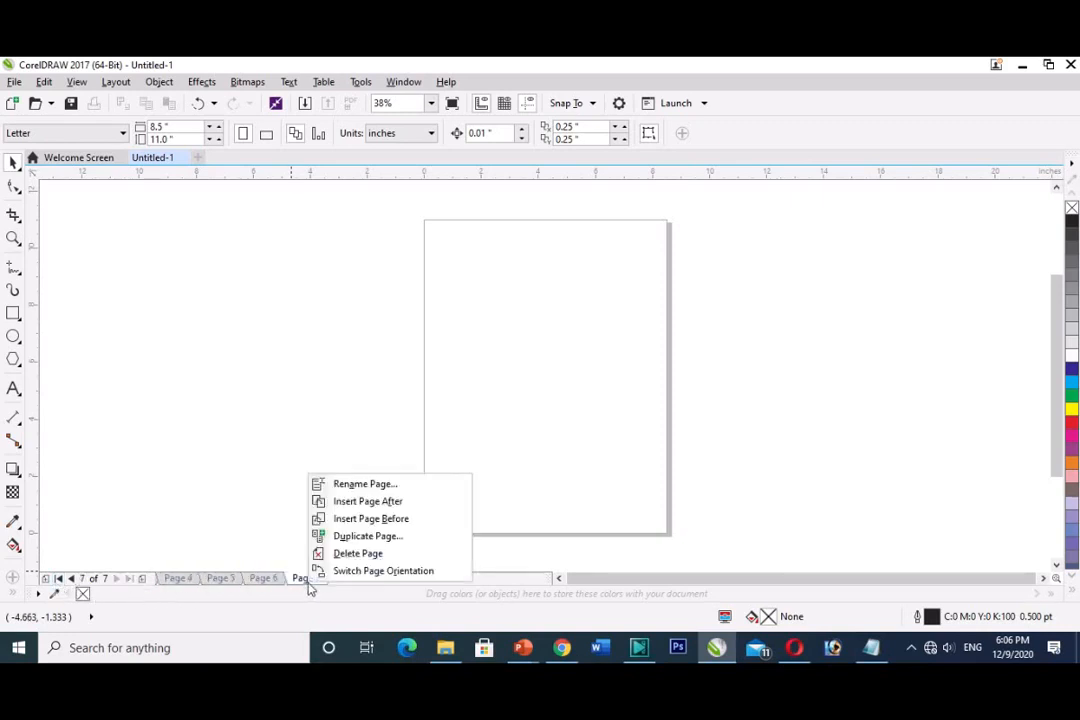
click(313, 553)
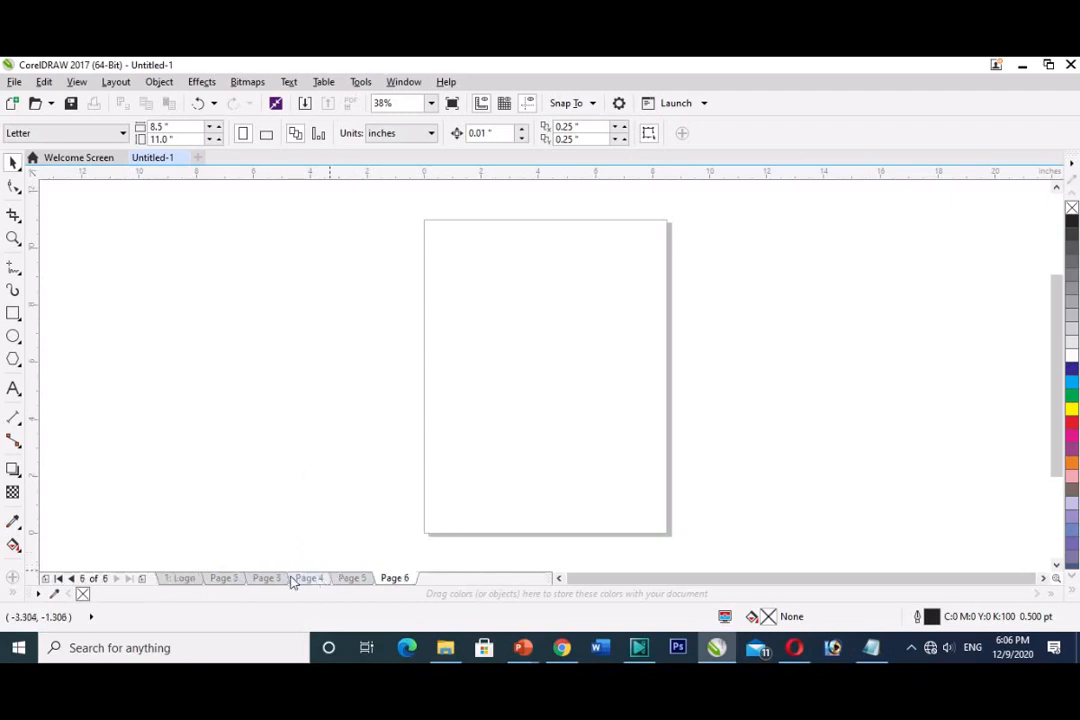
right_click(348, 583)
click(369, 552)
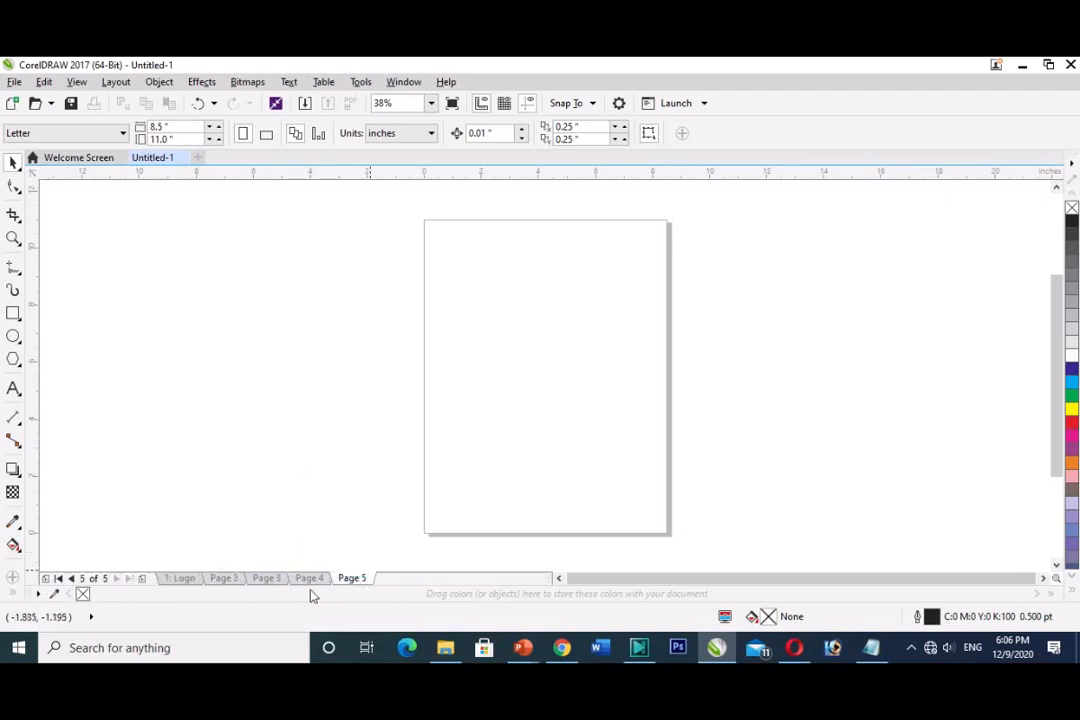
Go to the Logo page and review the page commands available for it
click(310, 580)
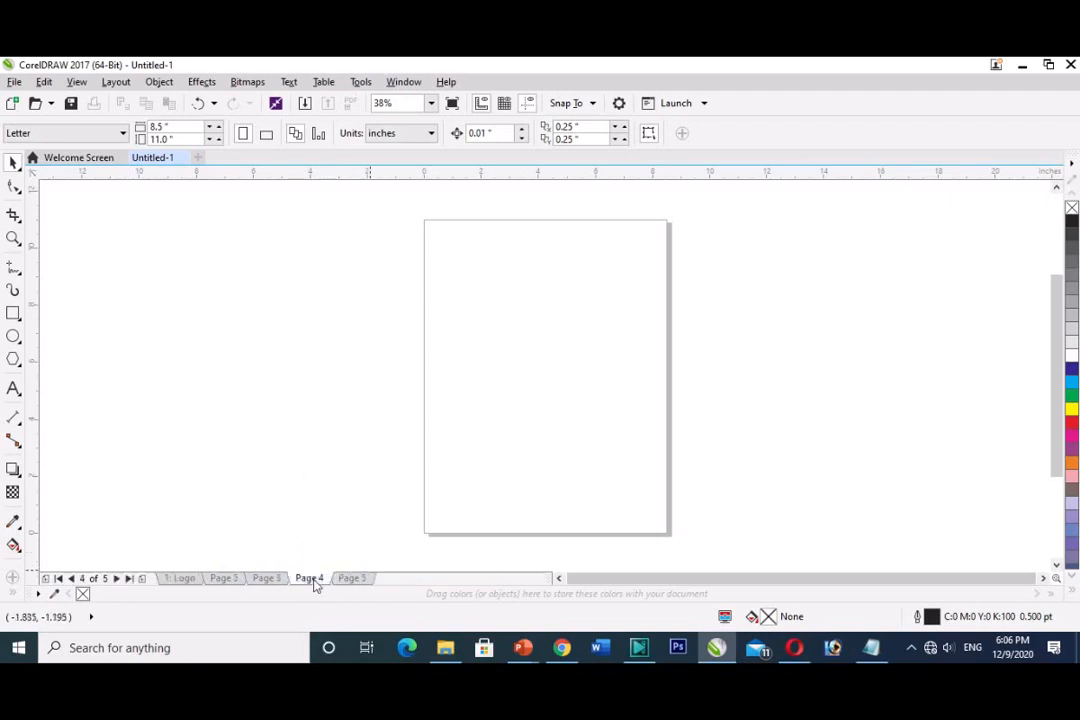
click(181, 580)
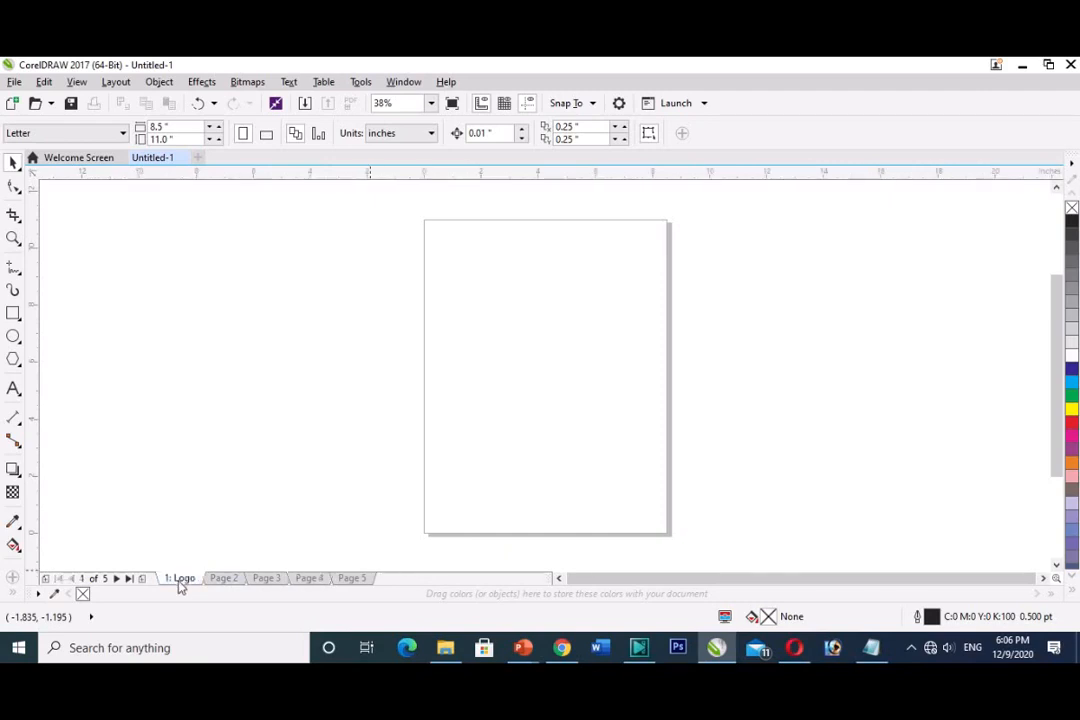
right_click(181, 585)
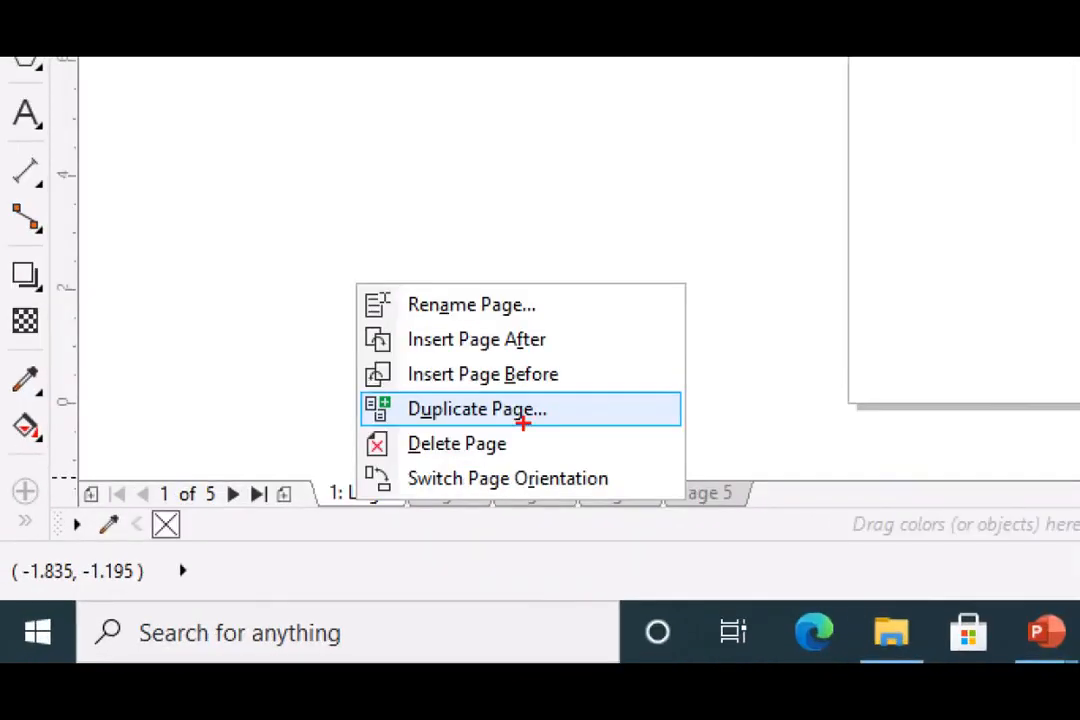
key(Escape)
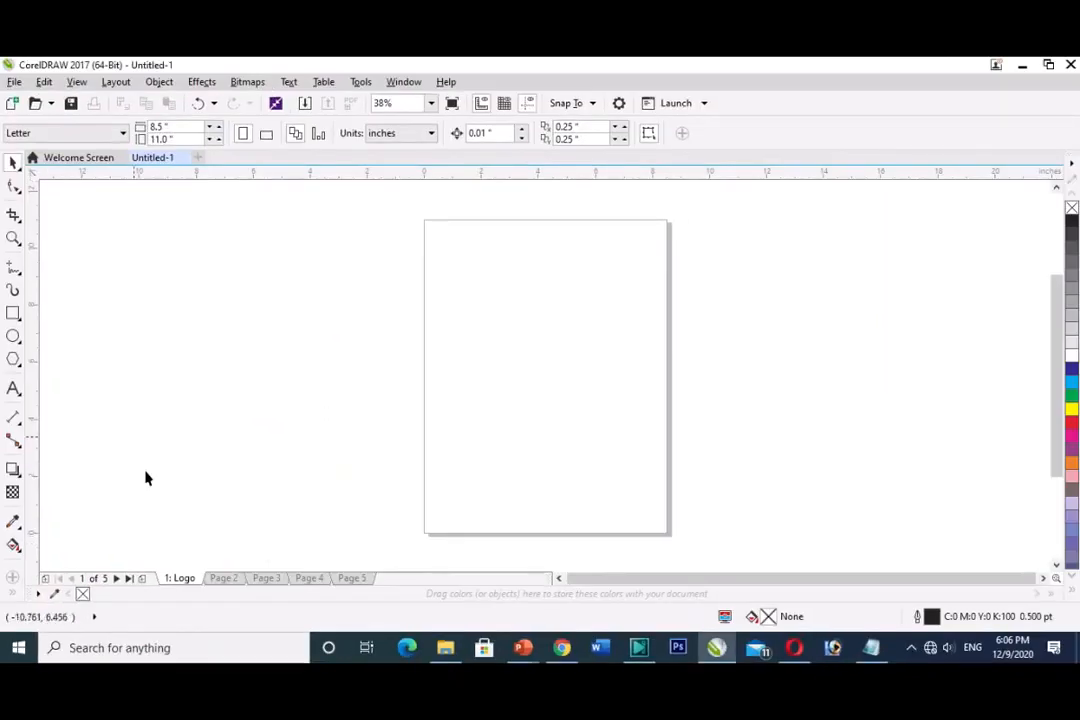
right_click(182, 586)
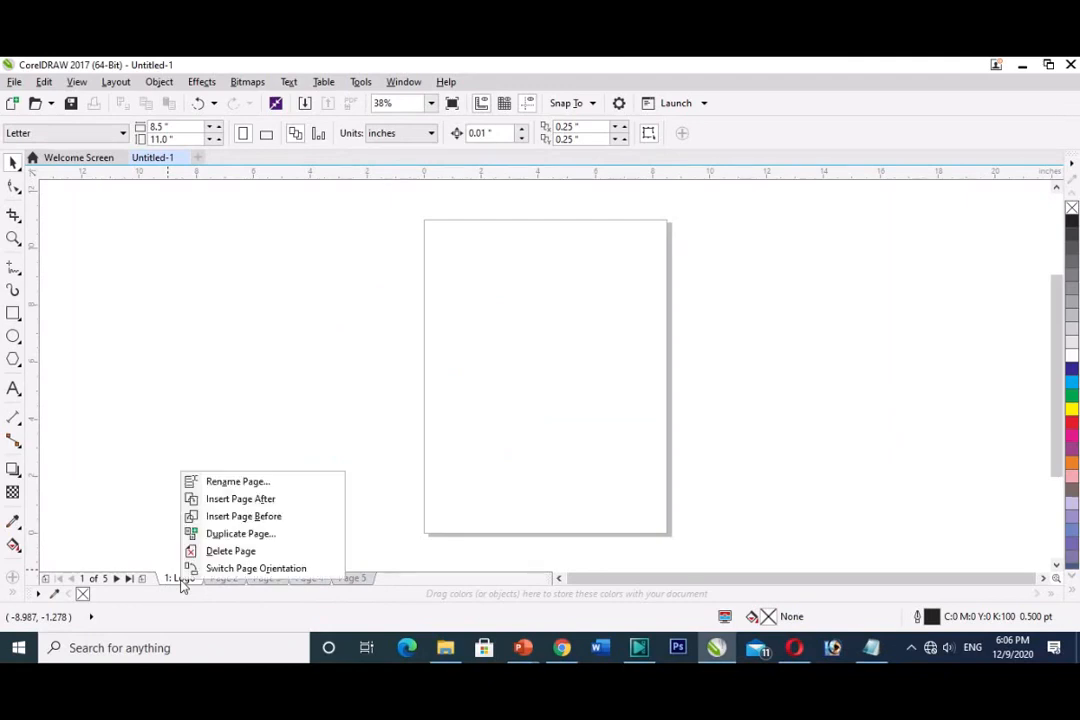
click(174, 582)
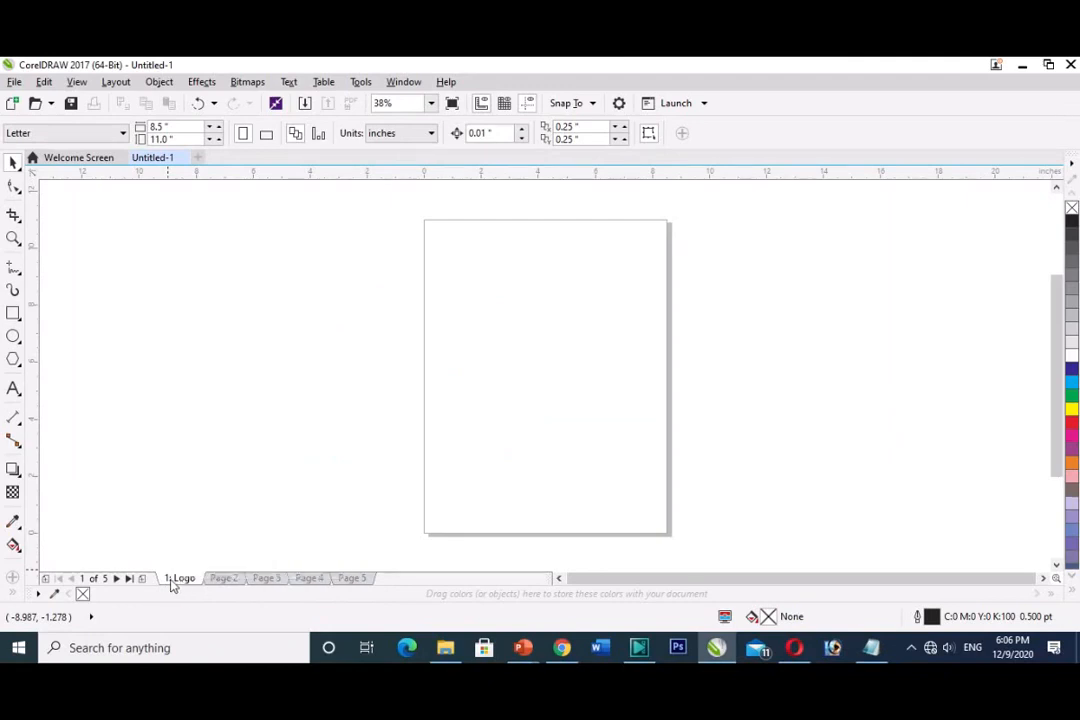
Insert page numbers on all pages of the document and deselect the number
click(119, 84)
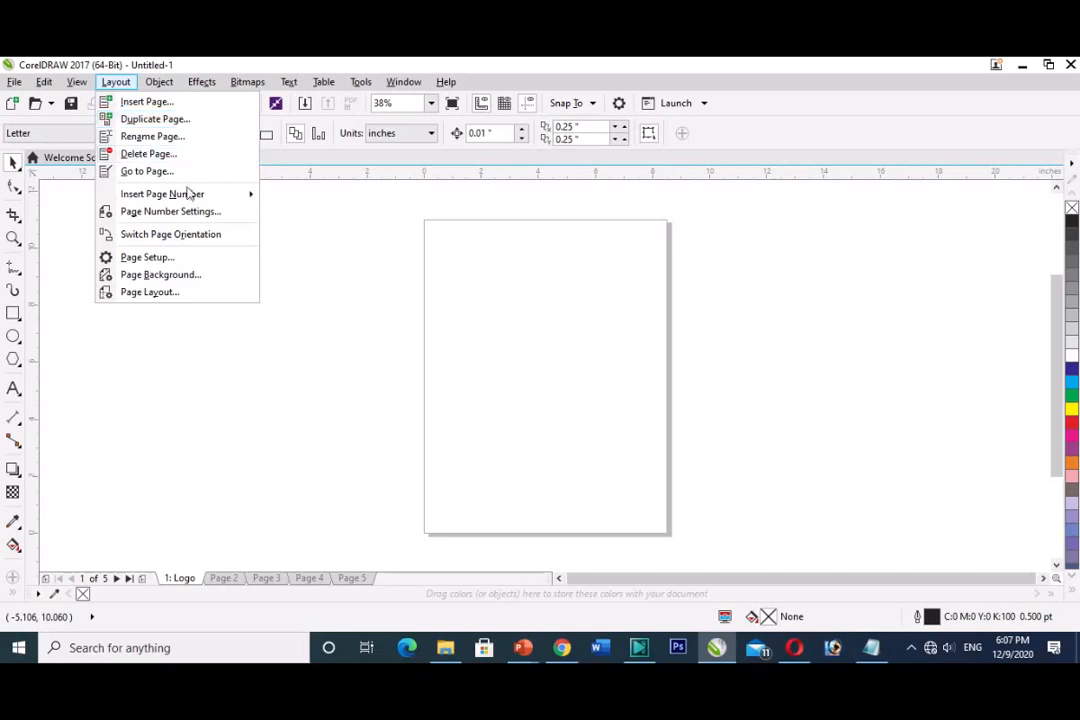
mouse_move(187, 199)
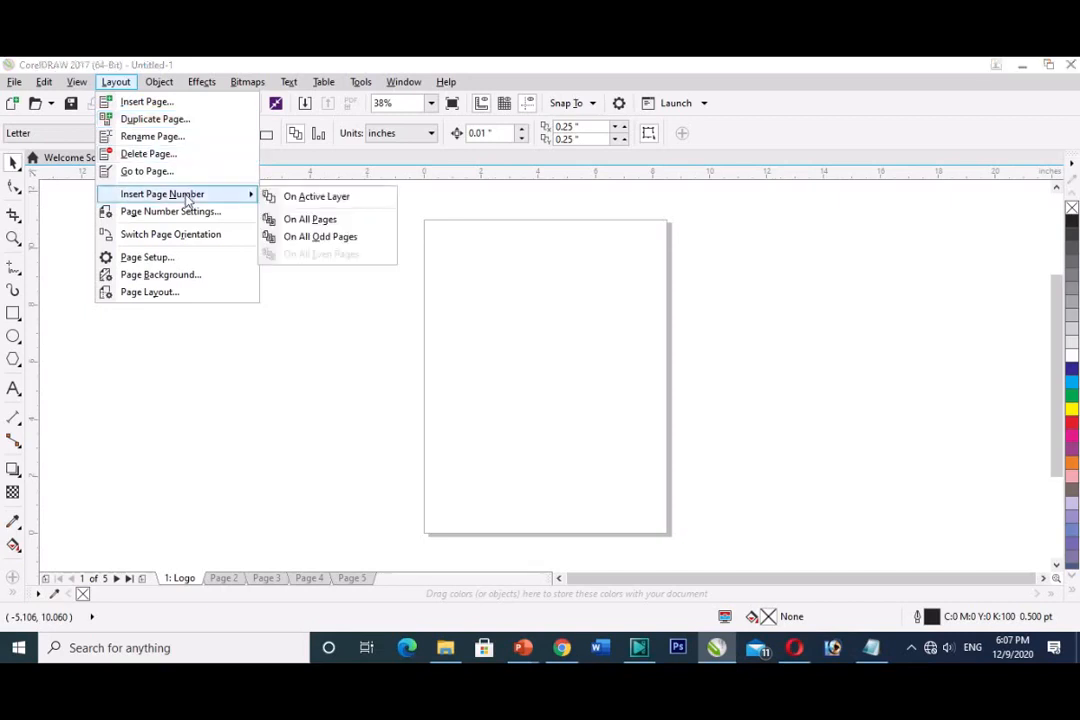
click(348, 228)
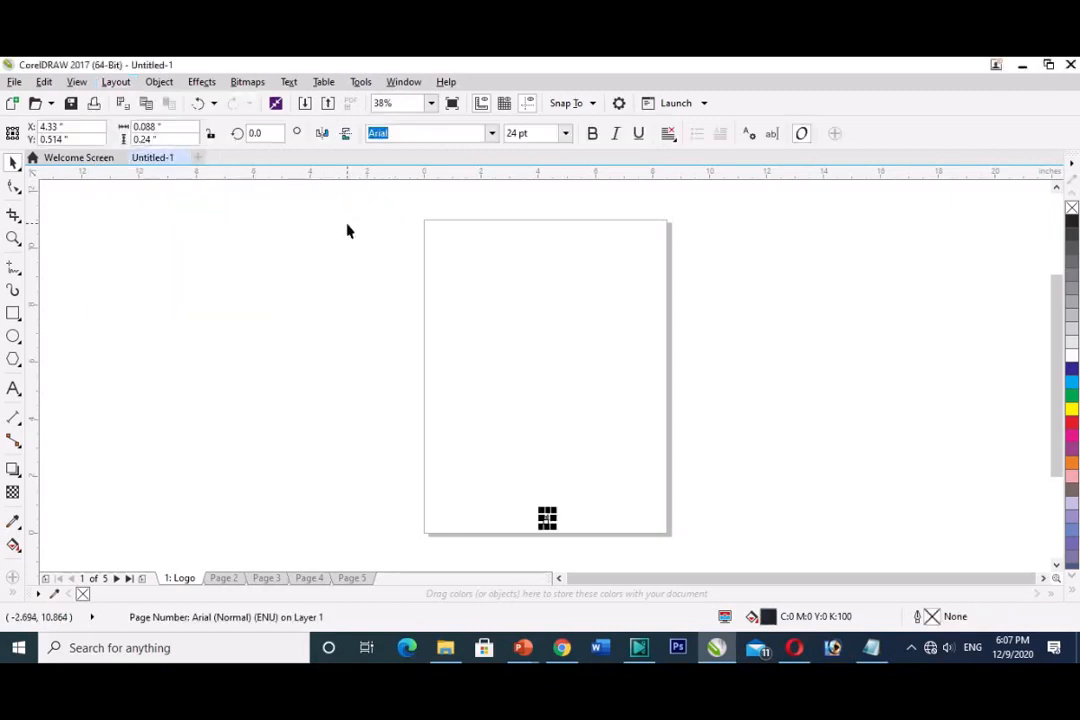
click(329, 299)
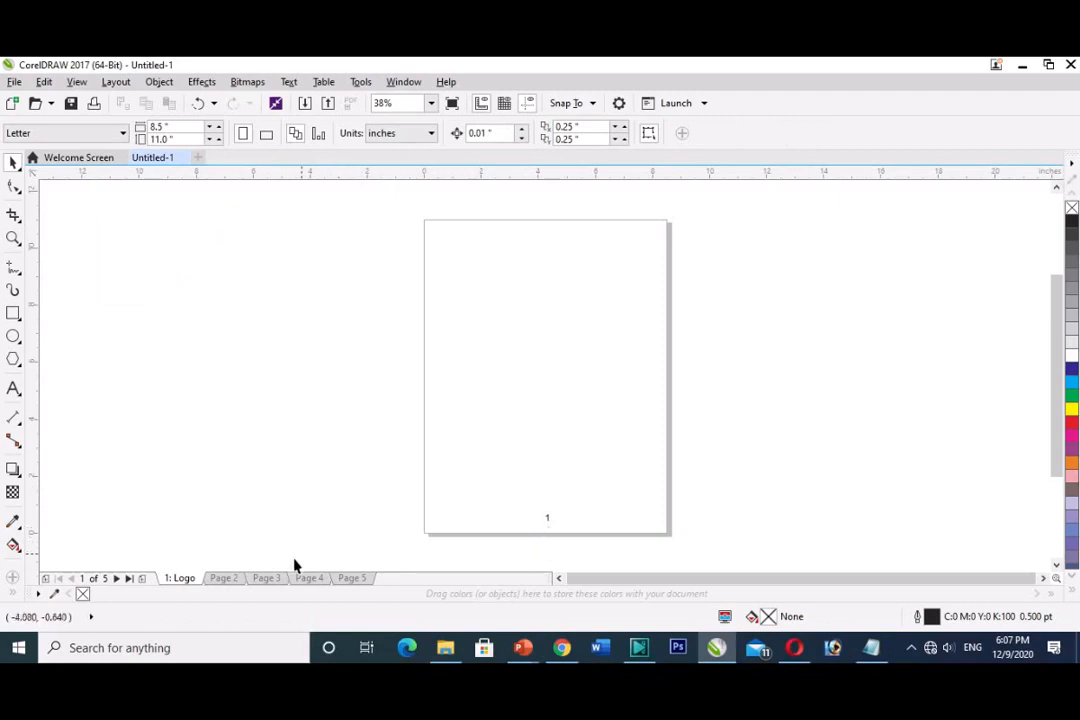
View Page 2 and Page 3 to check their page numbers
click(222, 579)
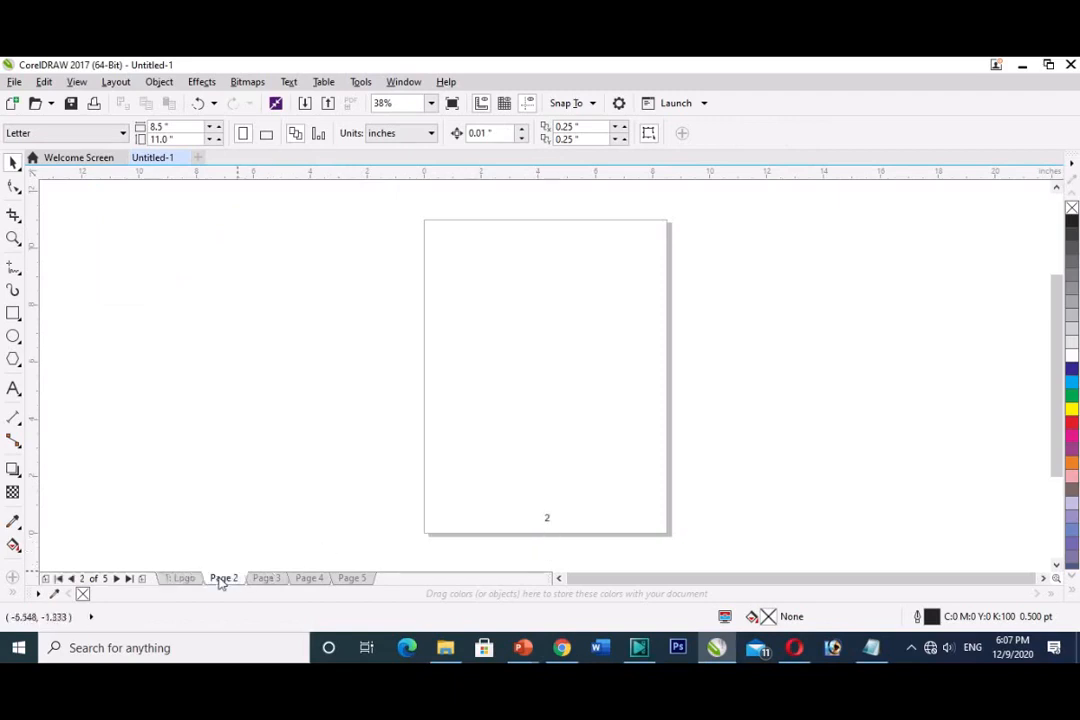
click(266, 579)
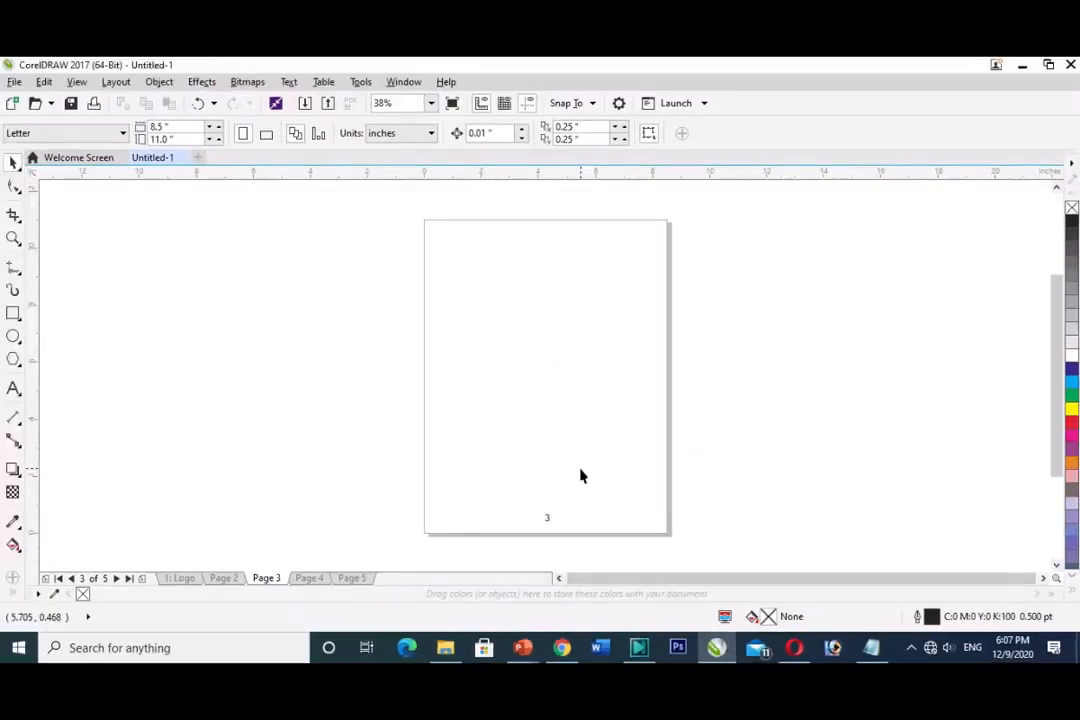
click(116, 82)
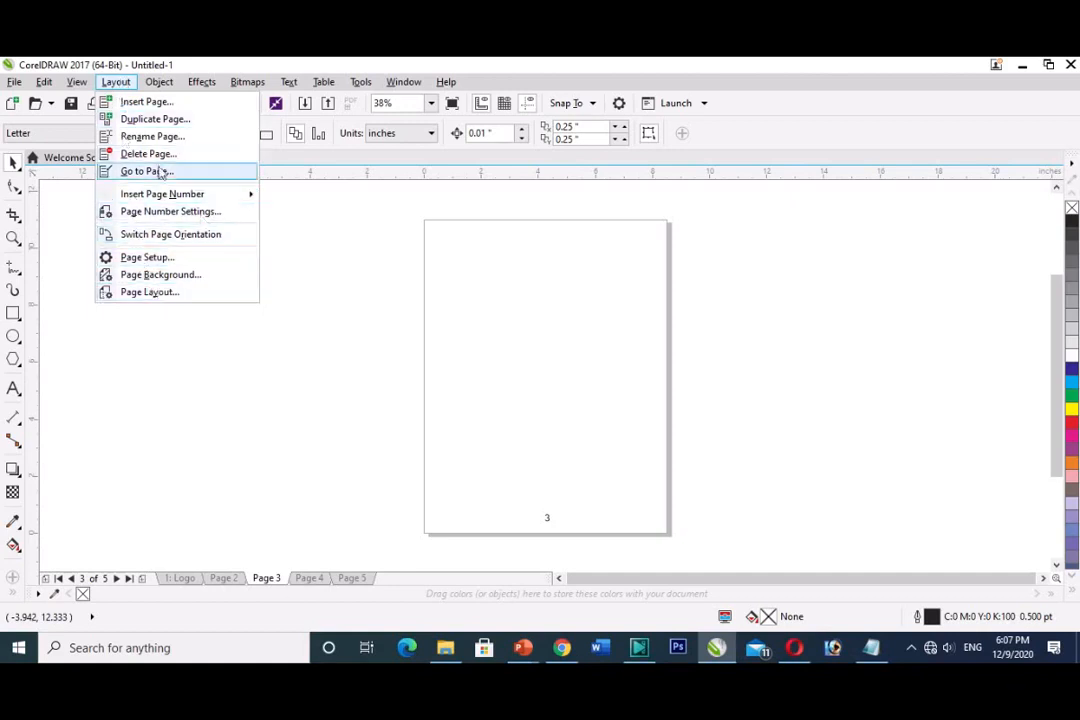
click(112, 80)
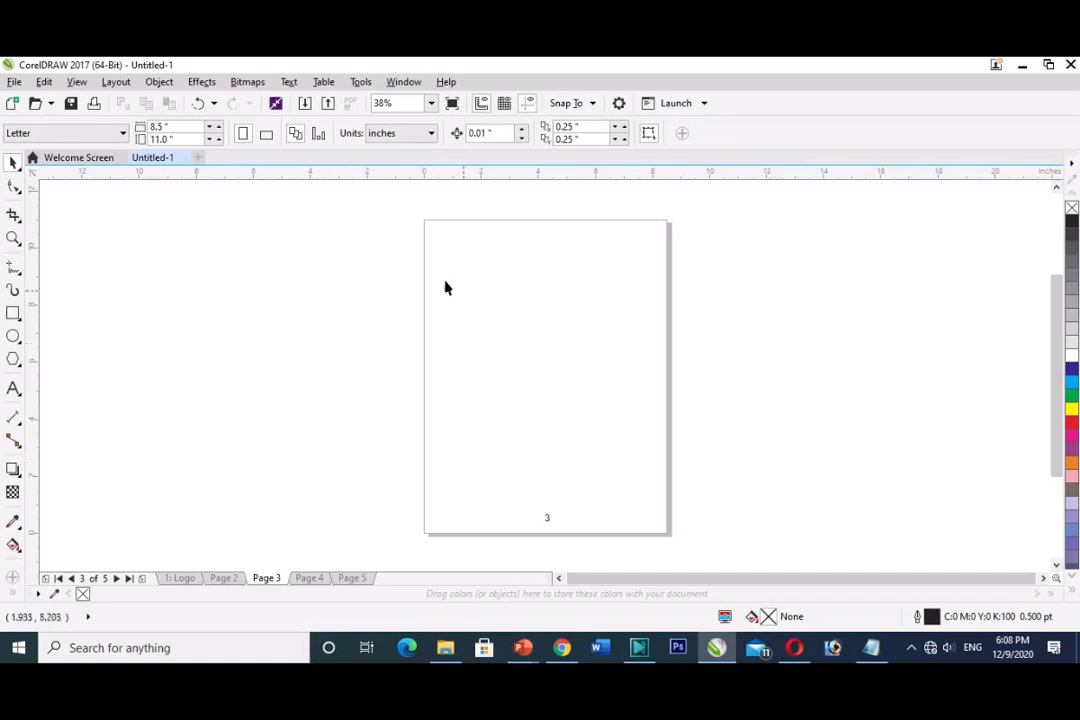
Set the page orientation to landscape and return it to portrait
click(266, 134)
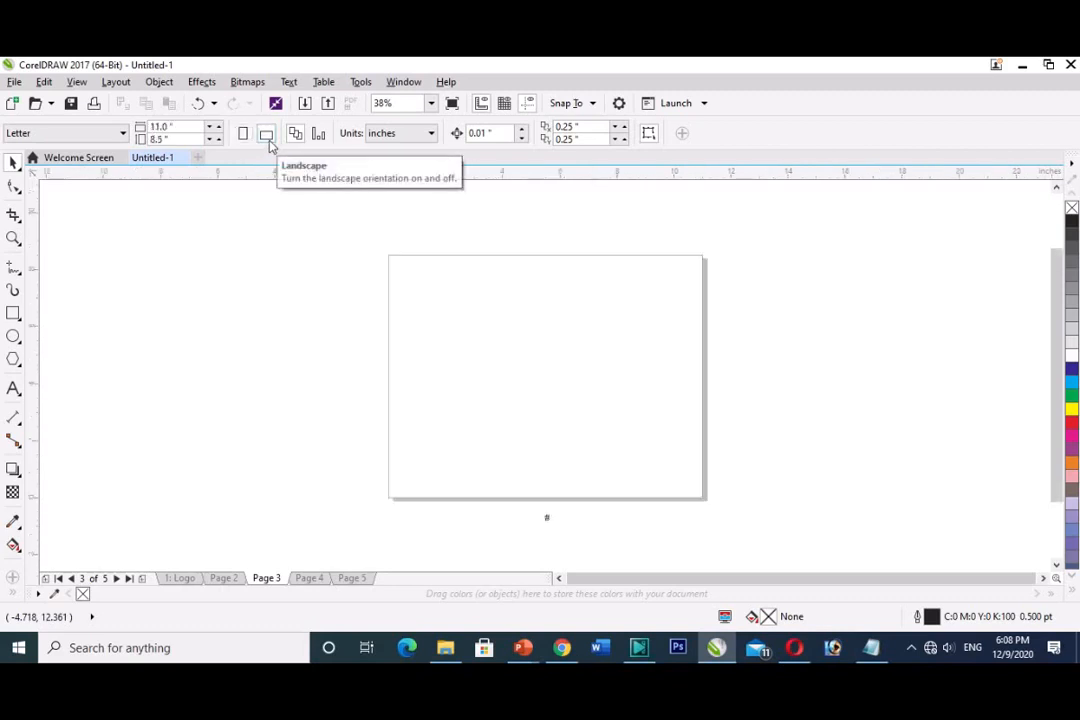
click(242, 134)
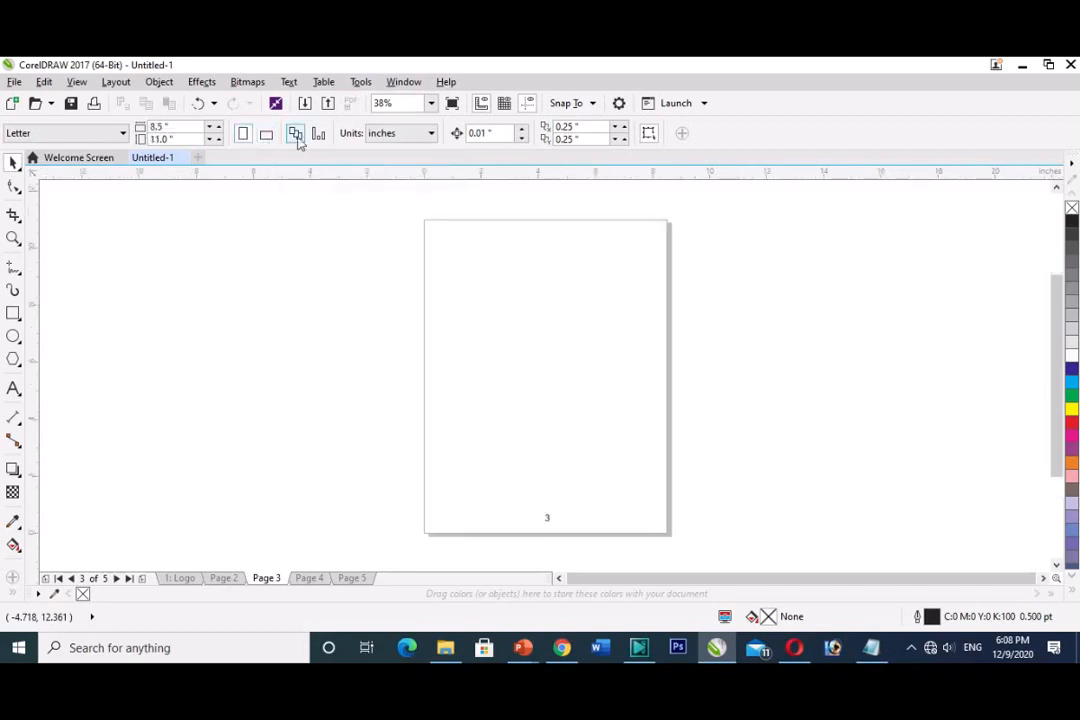
Switch the page orientation to landscape from Page 3 and check Page 4 and Page 5
right_click(258, 580)
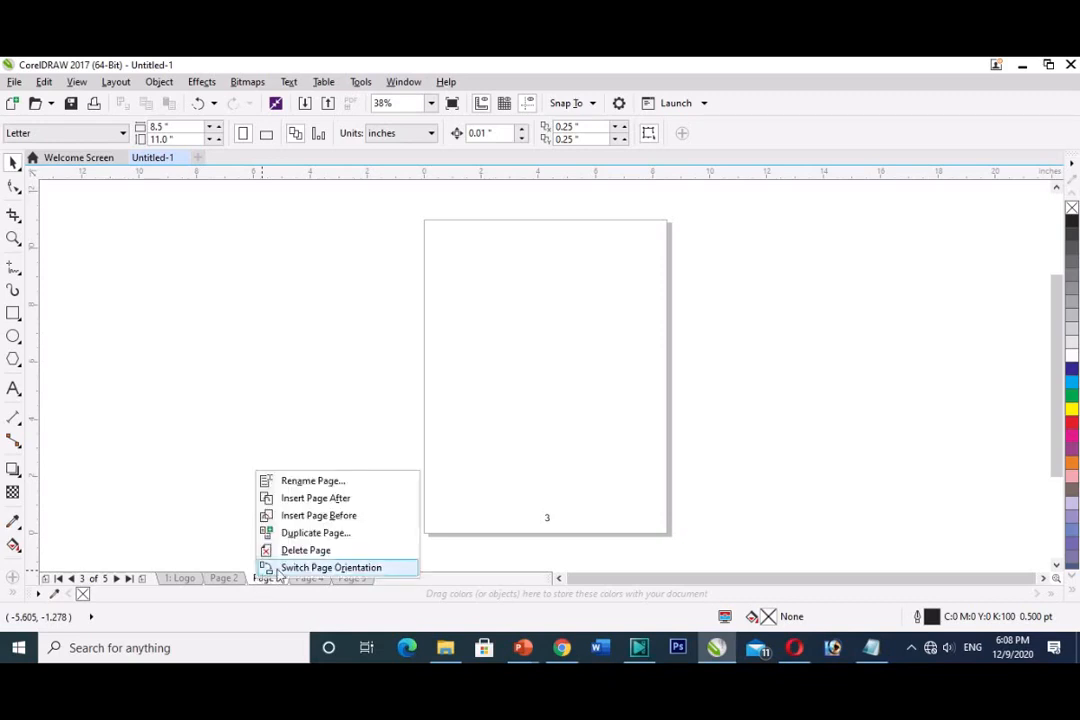
click(280, 568)
click(309, 579)
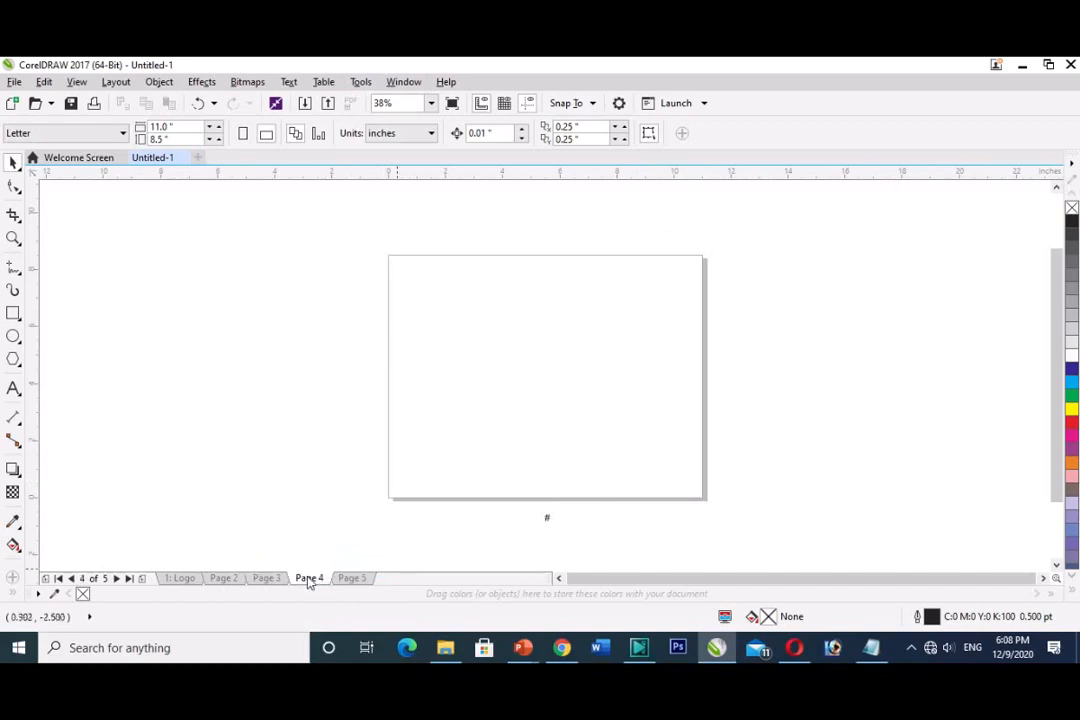
click(346, 579)
Go to the Logo page and switch the page orientation back to portrait
click(190, 583)
click(115, 83)
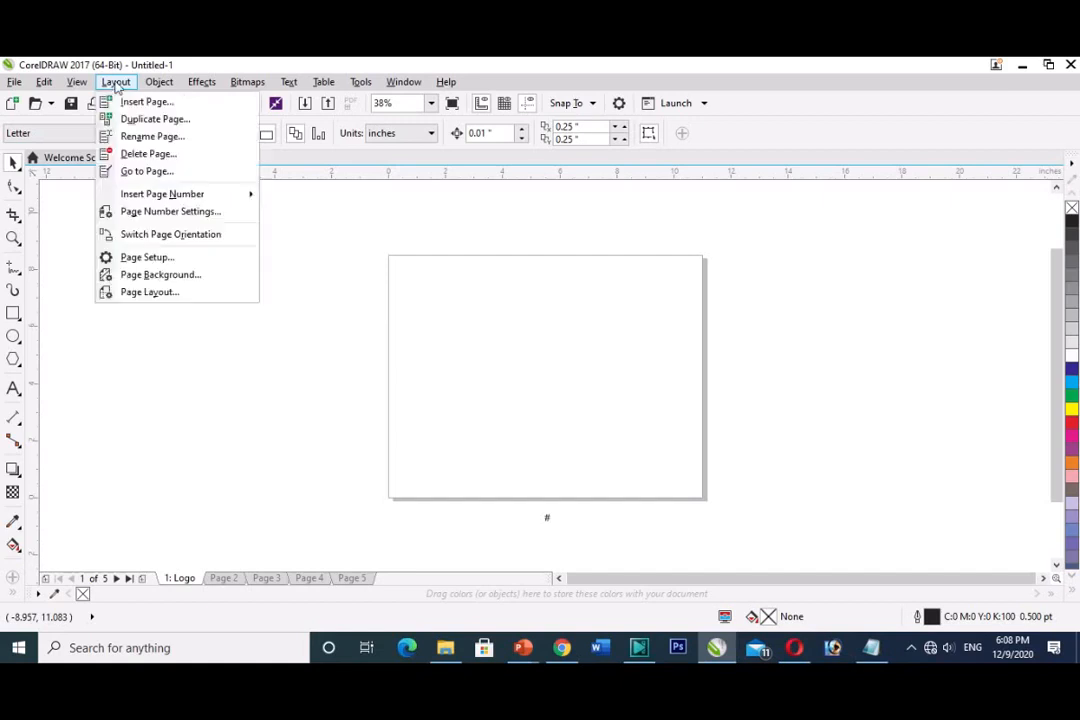
click(152, 236)
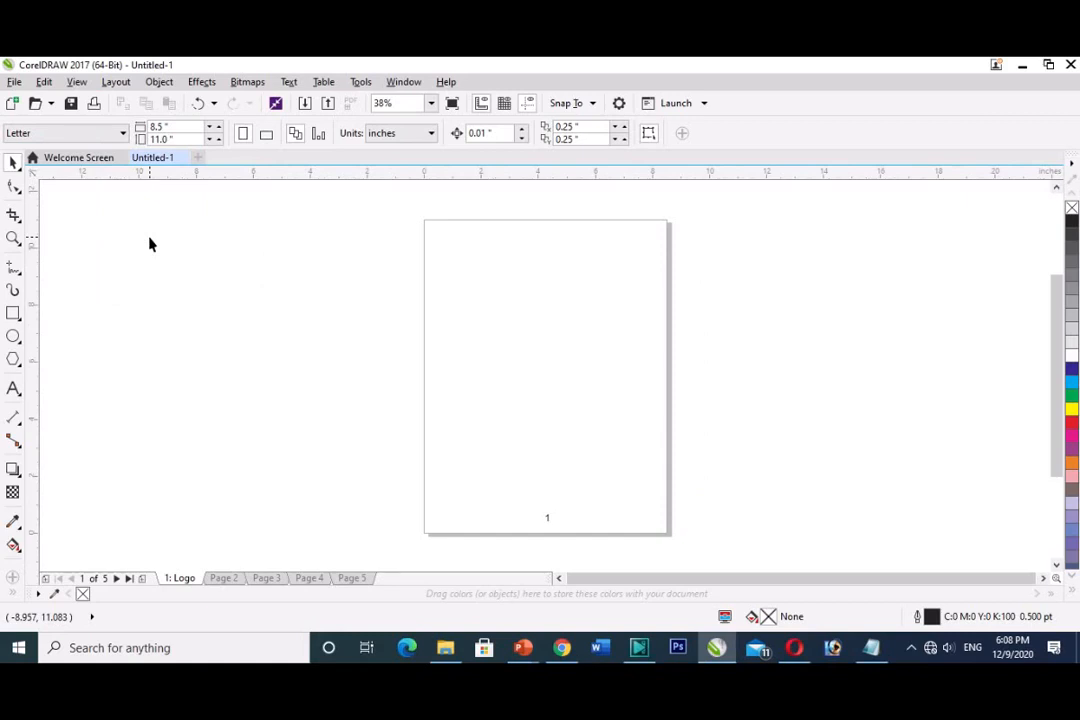
Set the page background to a solid pink with the colour #E39898
click(126, 82)
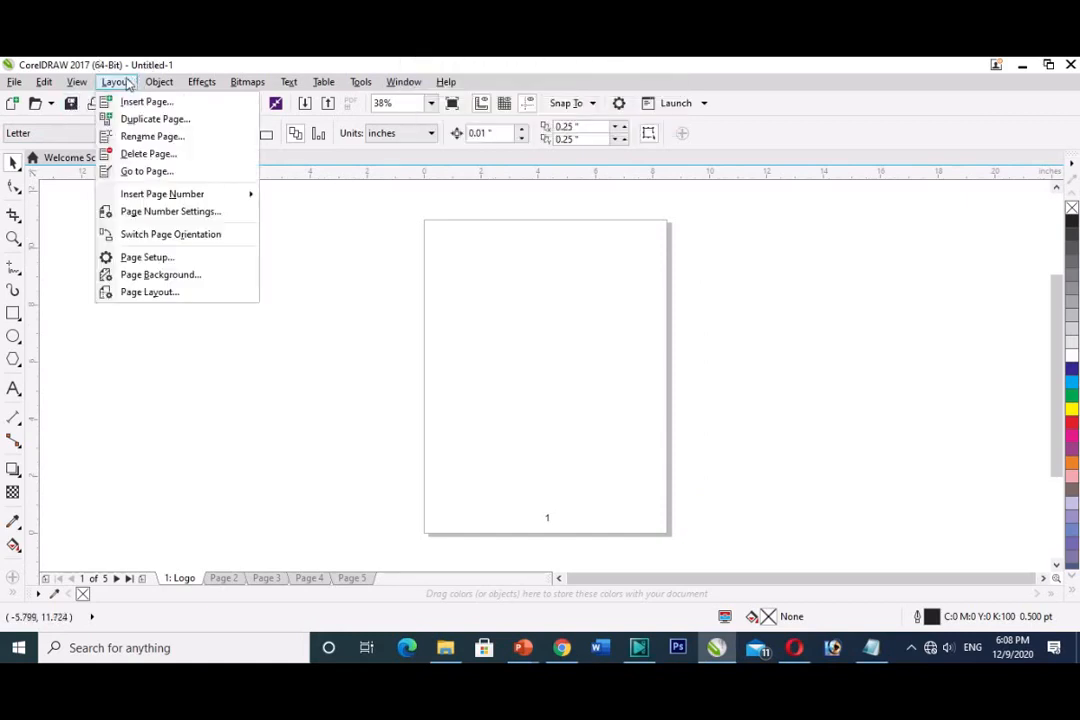
click(203, 281)
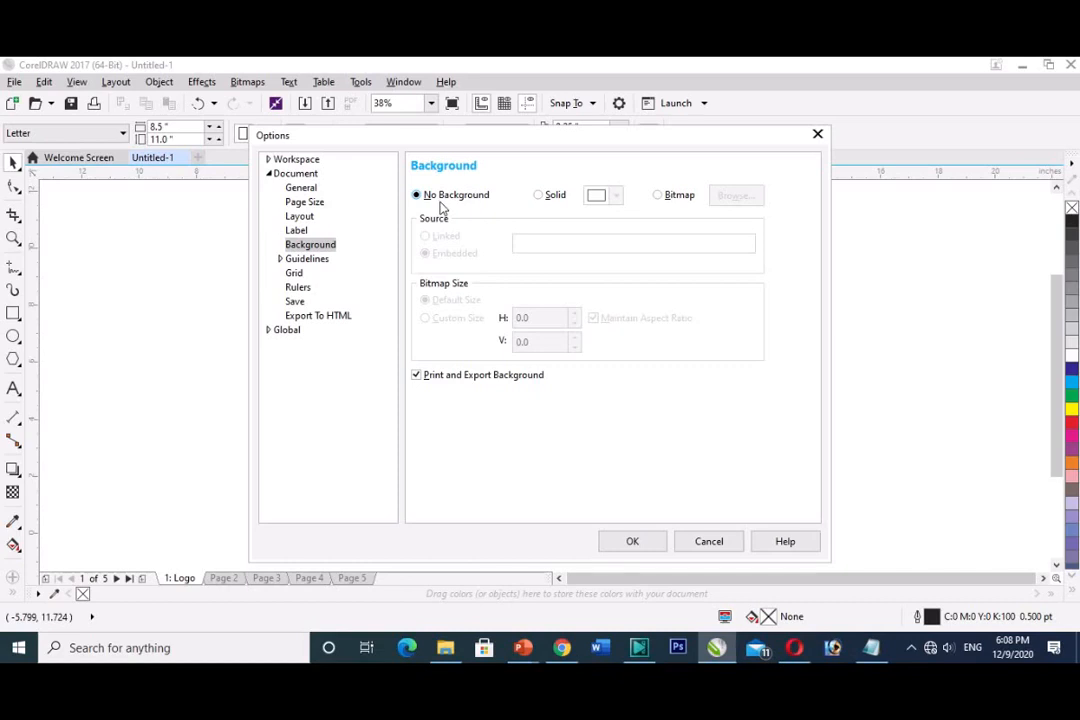
click(550, 198)
click(616, 198)
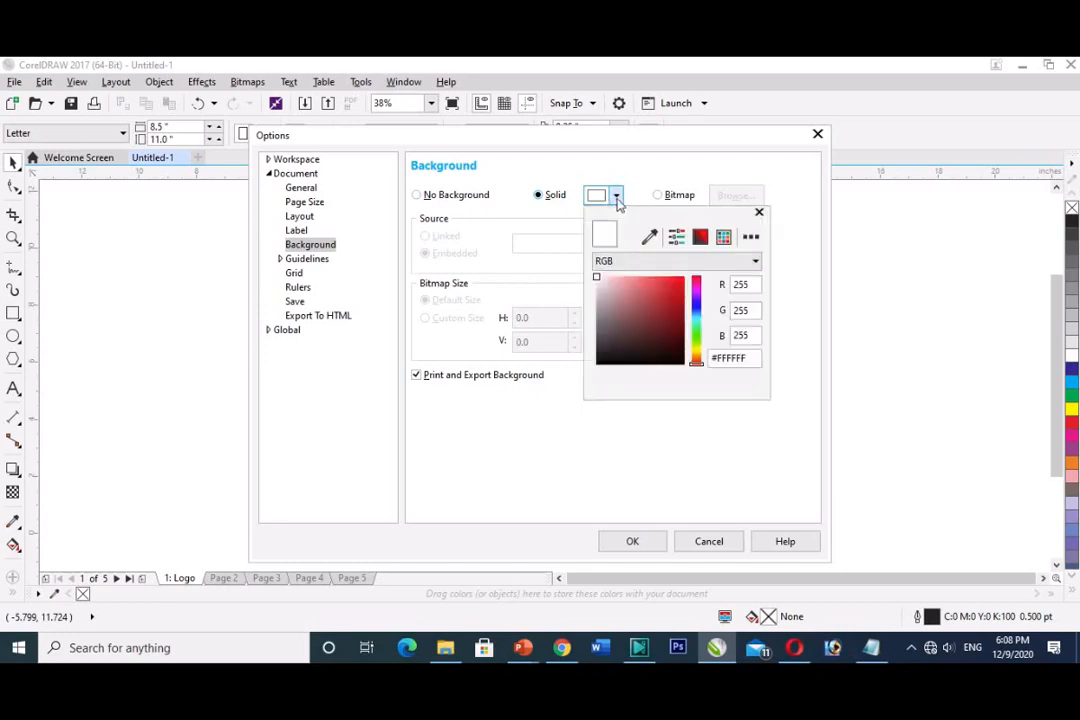
click(626, 288)
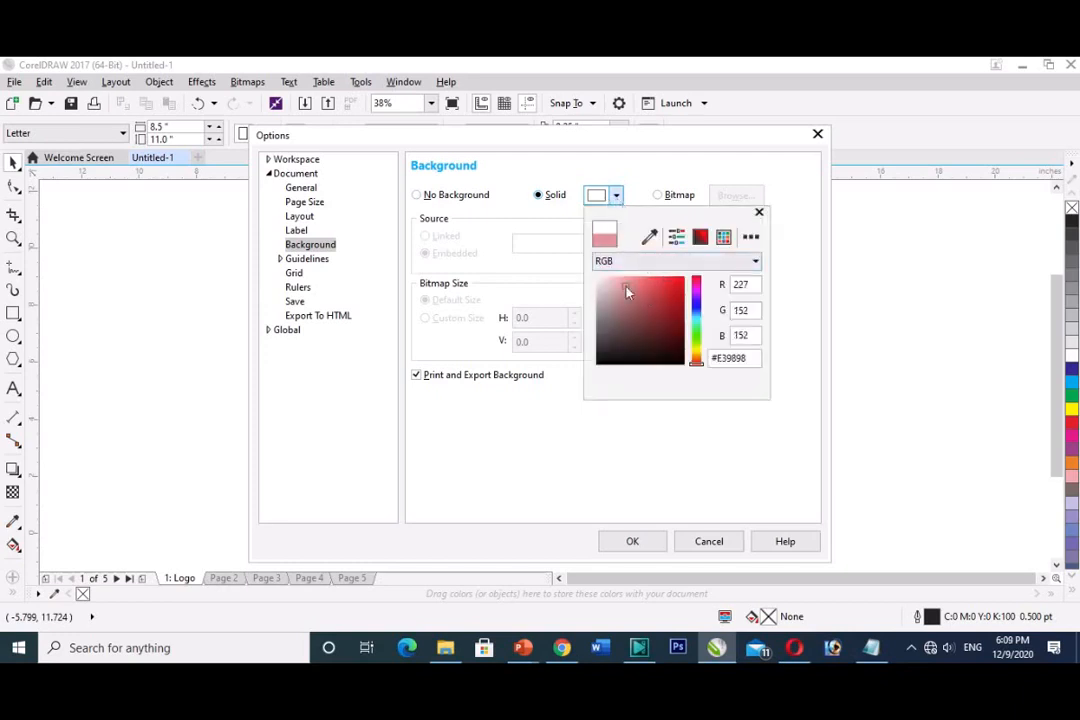
click(643, 543)
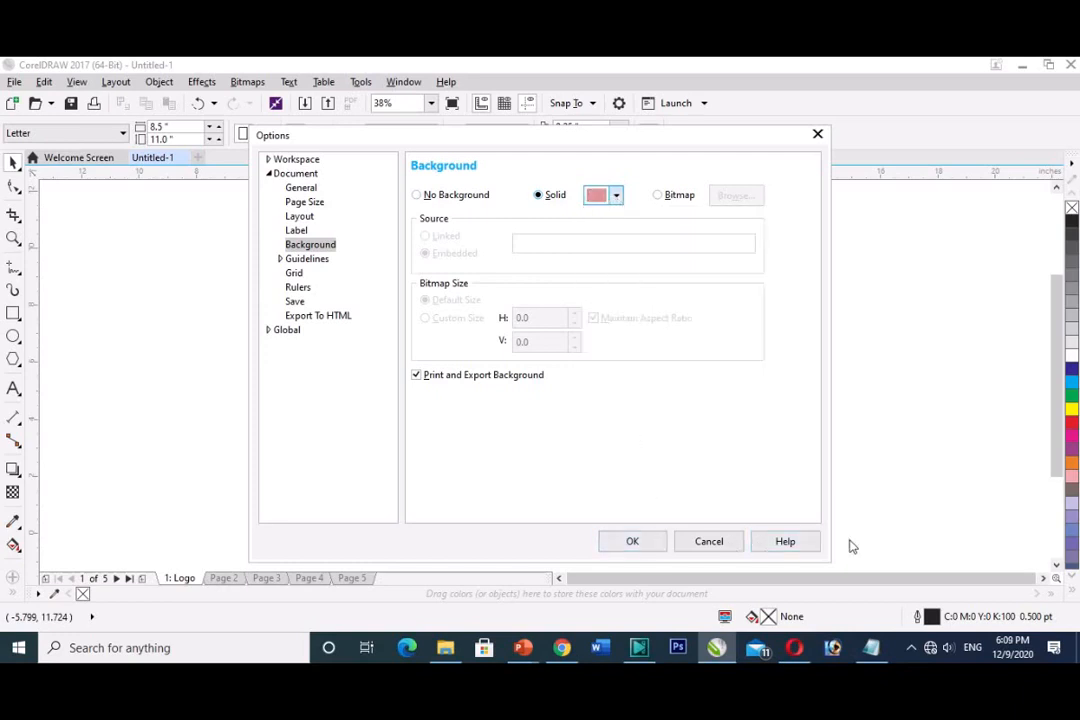
click(637, 542)
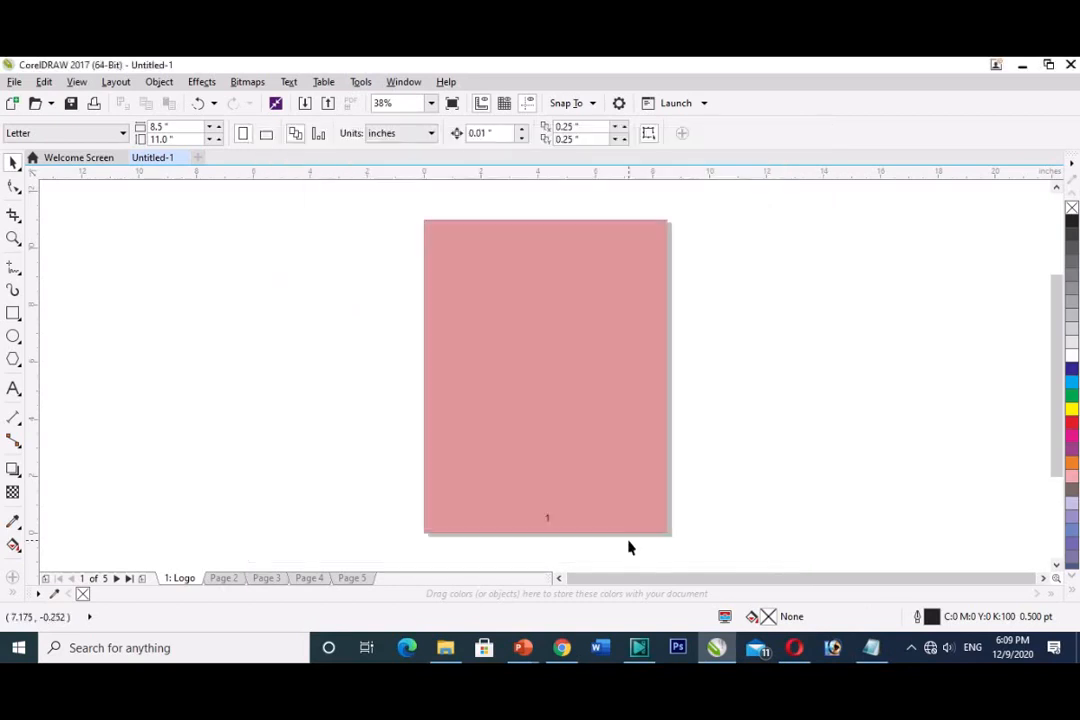
View Page 2 through Page 5 to check their background colour, and return to the Logo page
click(227, 583)
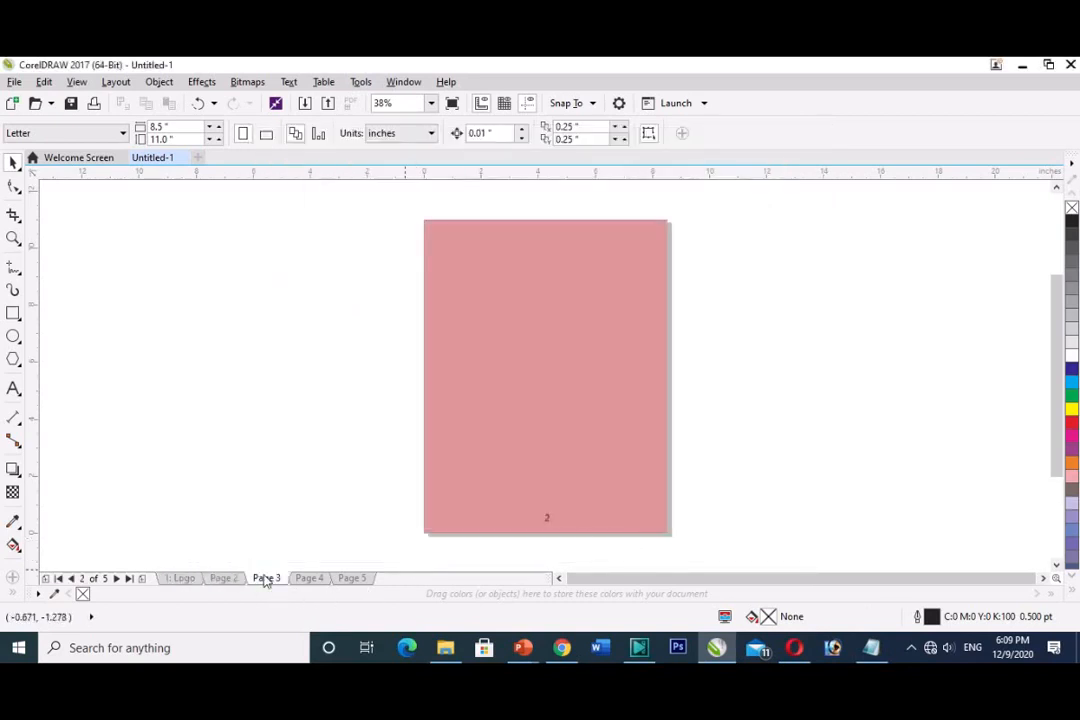
click(266, 580)
click(307, 580)
click(350, 580)
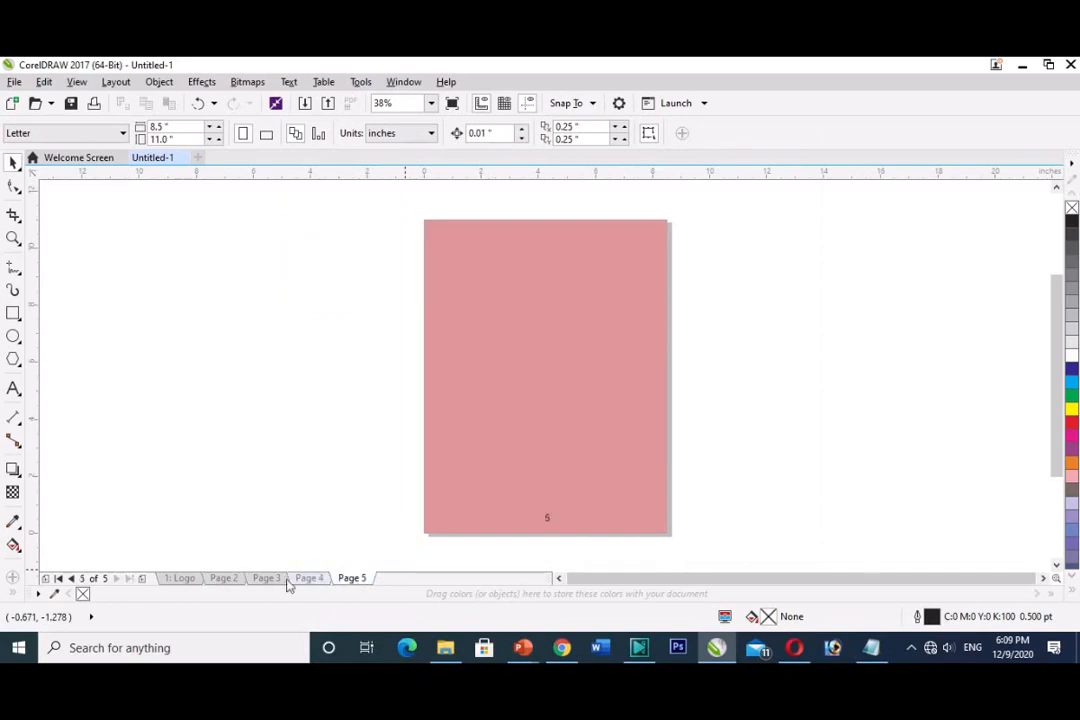
click(190, 583)
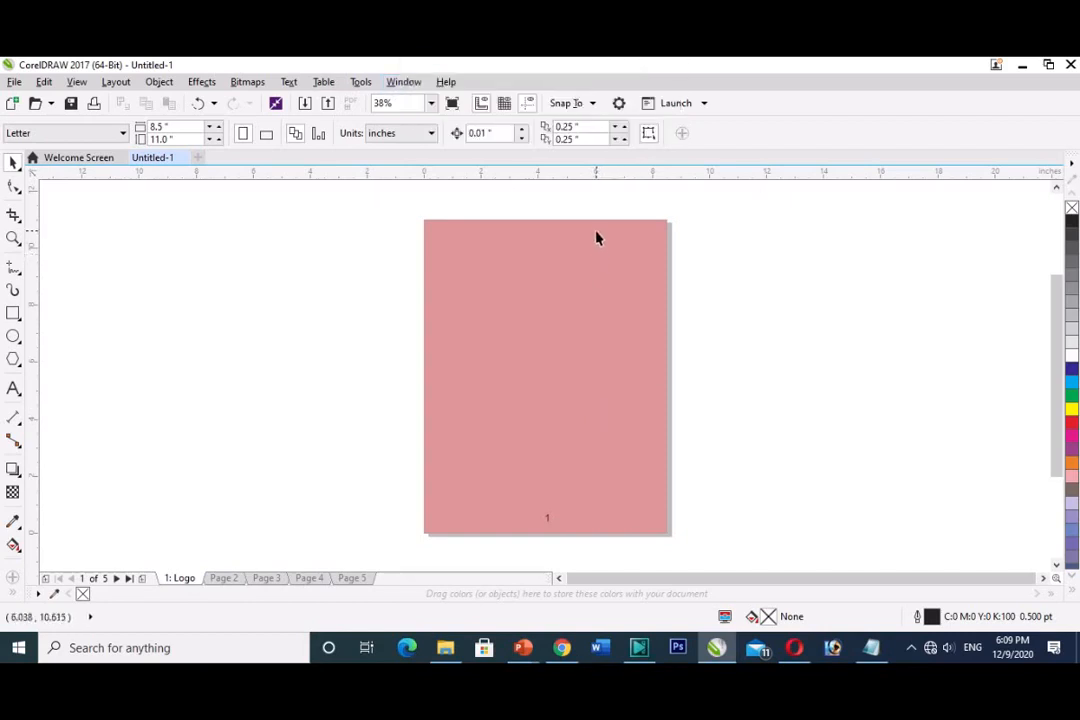
Replace the solid page background with the bitmap Corel lecture oe copy.jpg from the Desktop
click(116, 84)
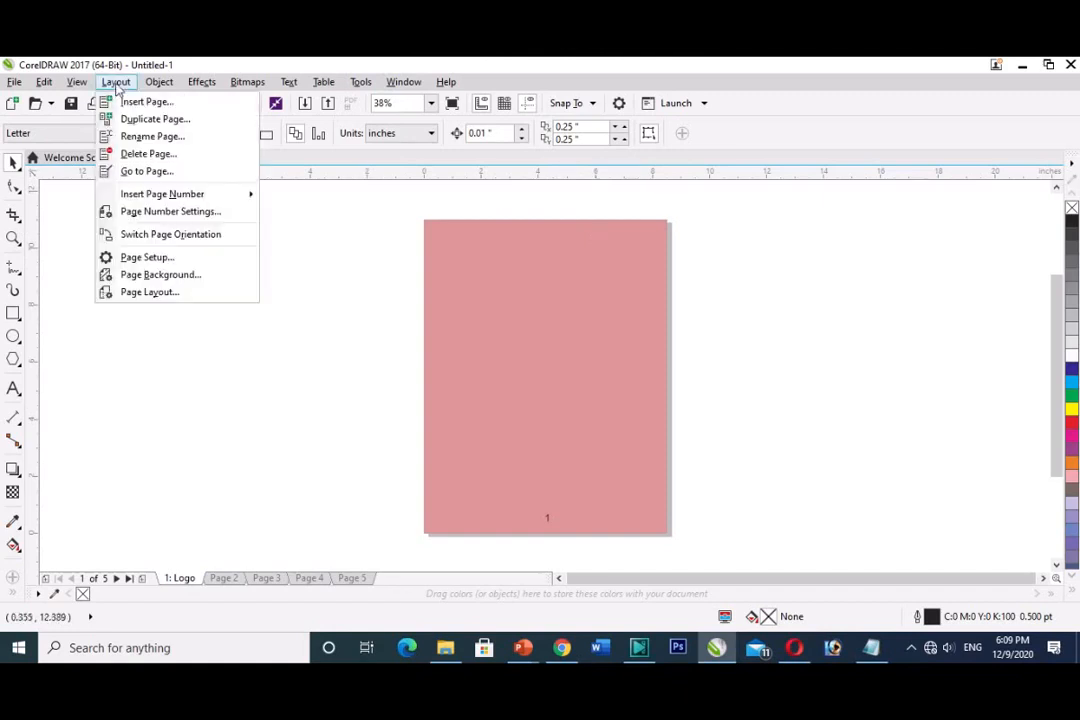
click(171, 283)
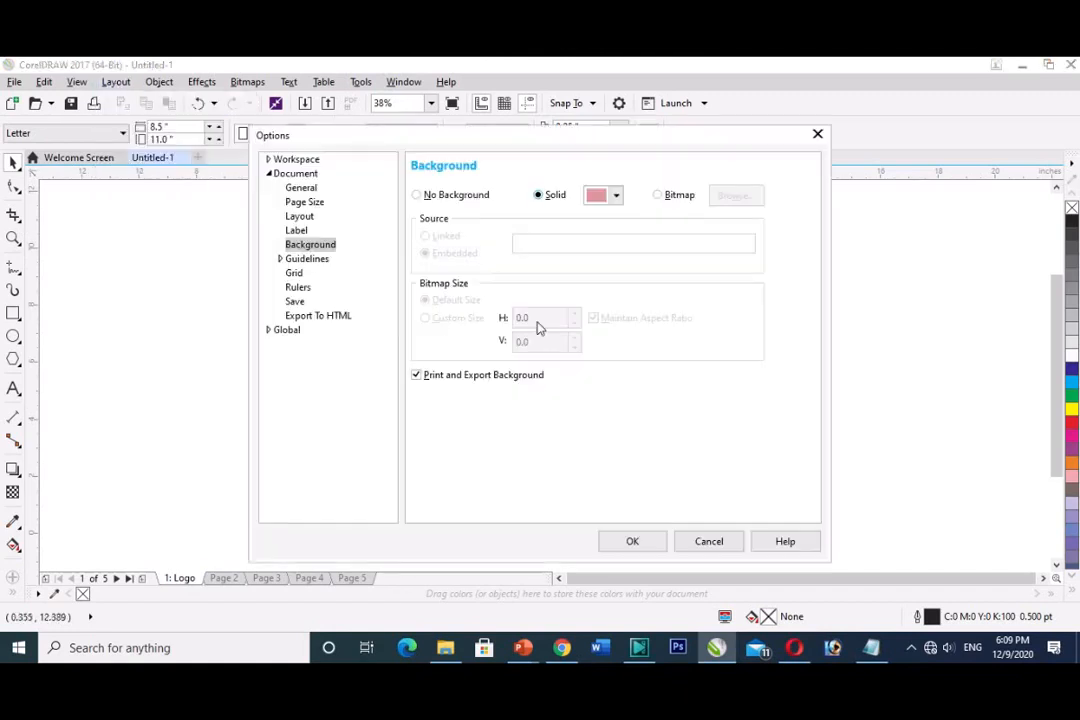
click(686, 203)
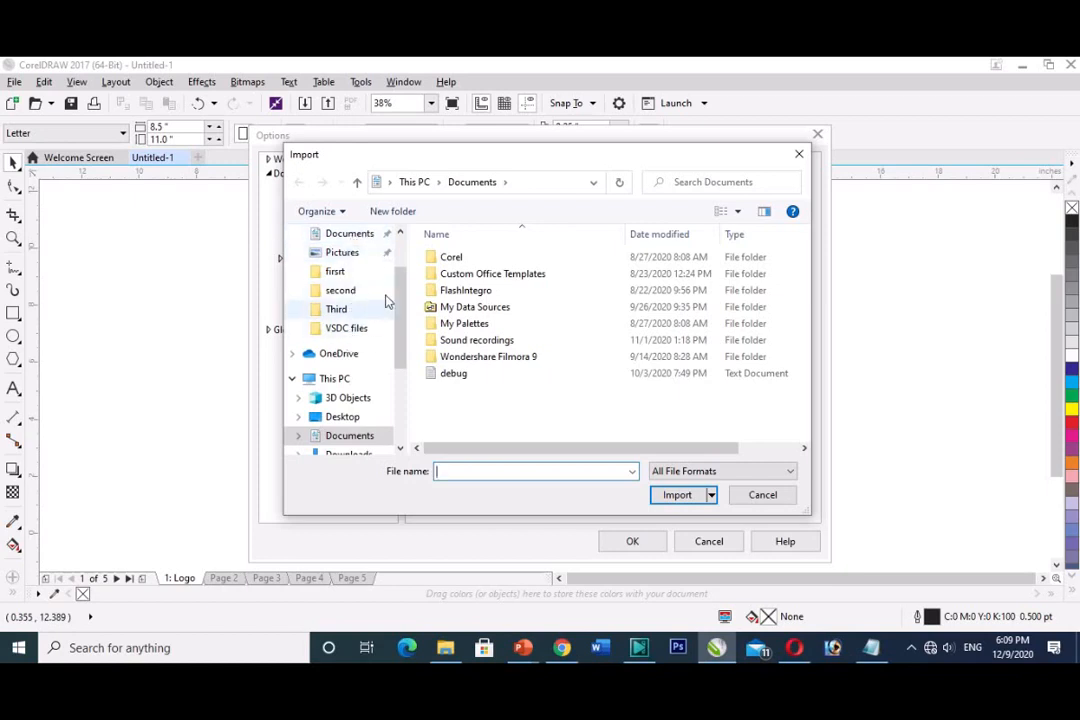
scroll(360, 285, up, 2)
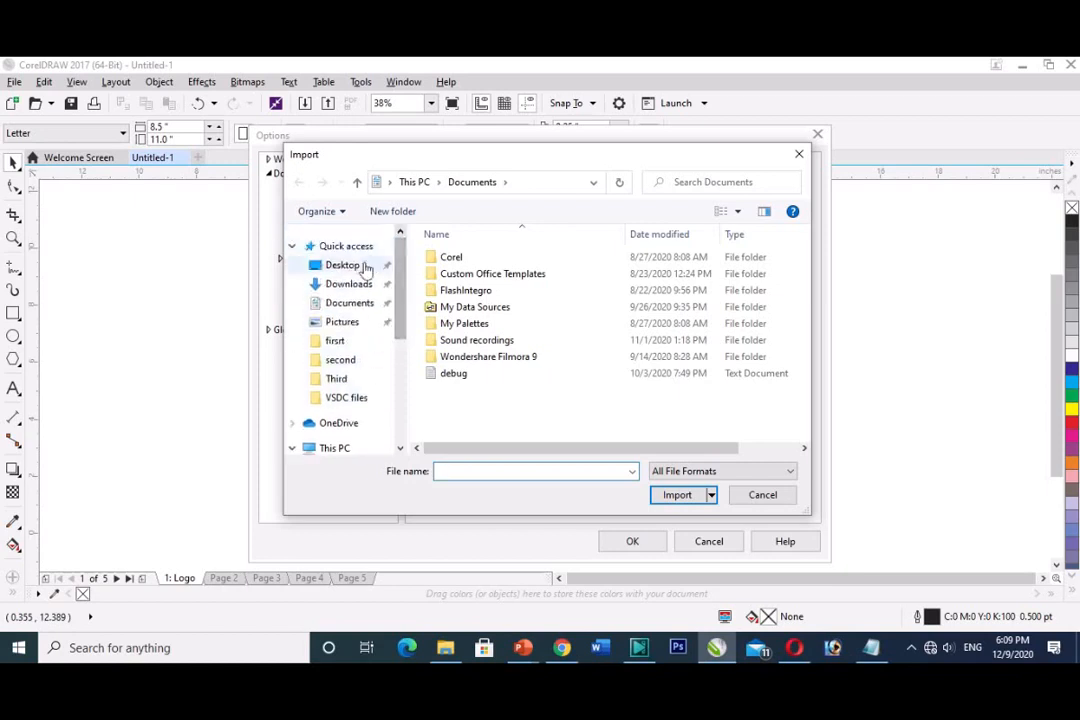
click(358, 270)
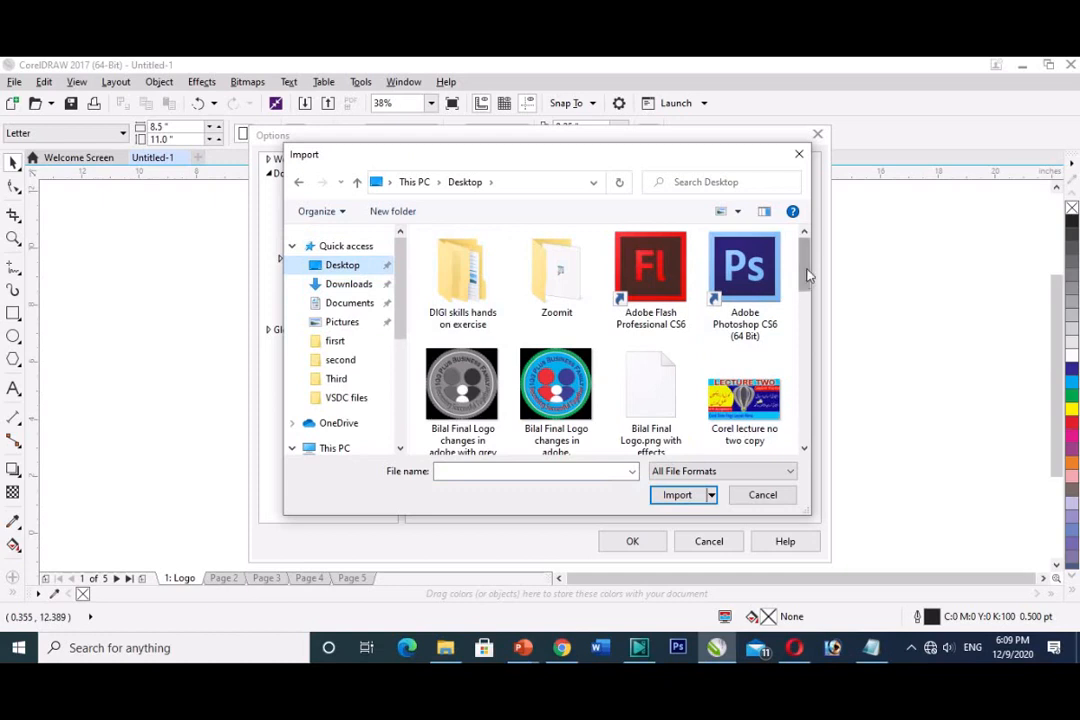
drag(808, 275, 812, 315)
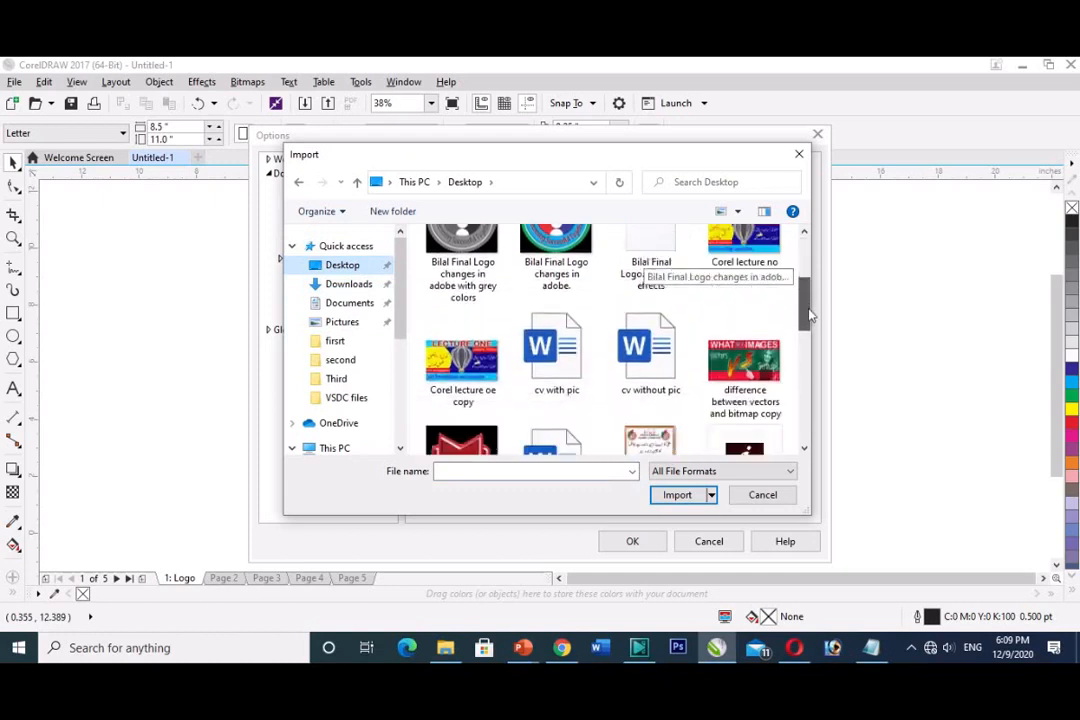
click(480, 386)
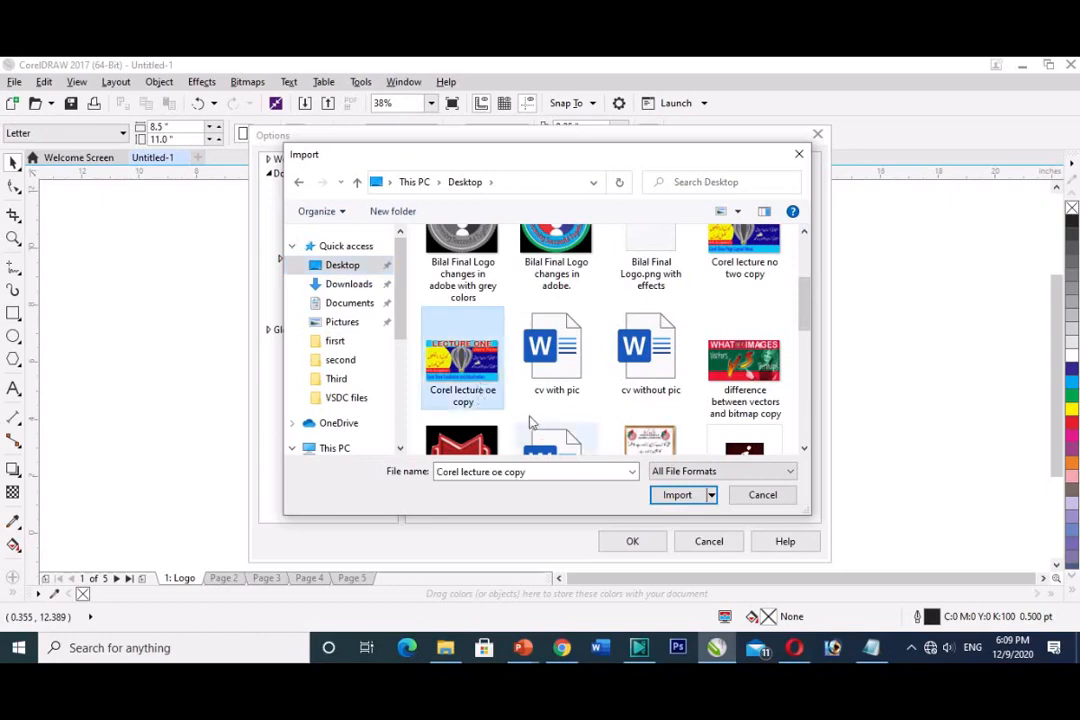
click(674, 496)
click(640, 543)
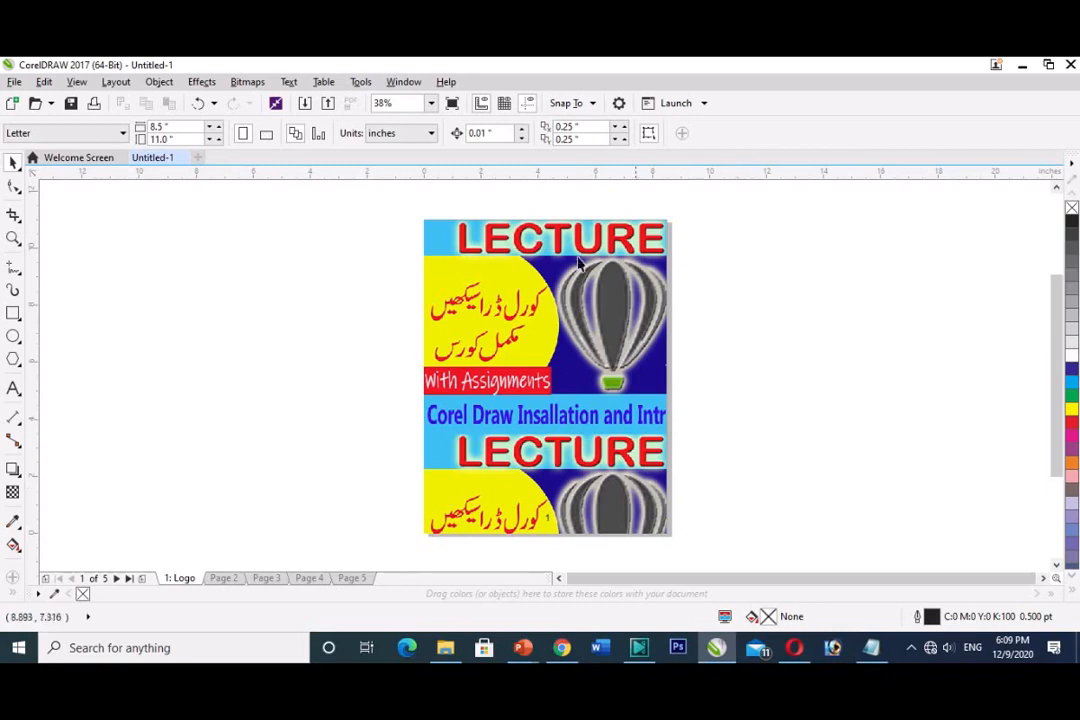
Switch the page to landscape to check how the bitmap background fits, and return it to portrait
click(266, 134)
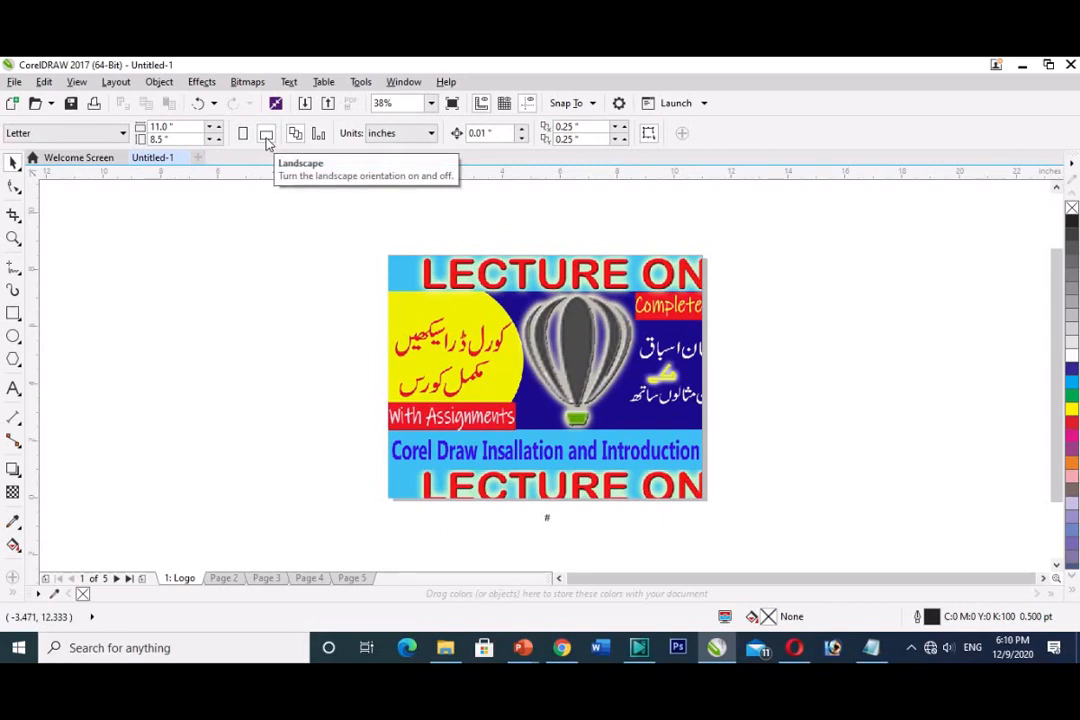
click(242, 134)
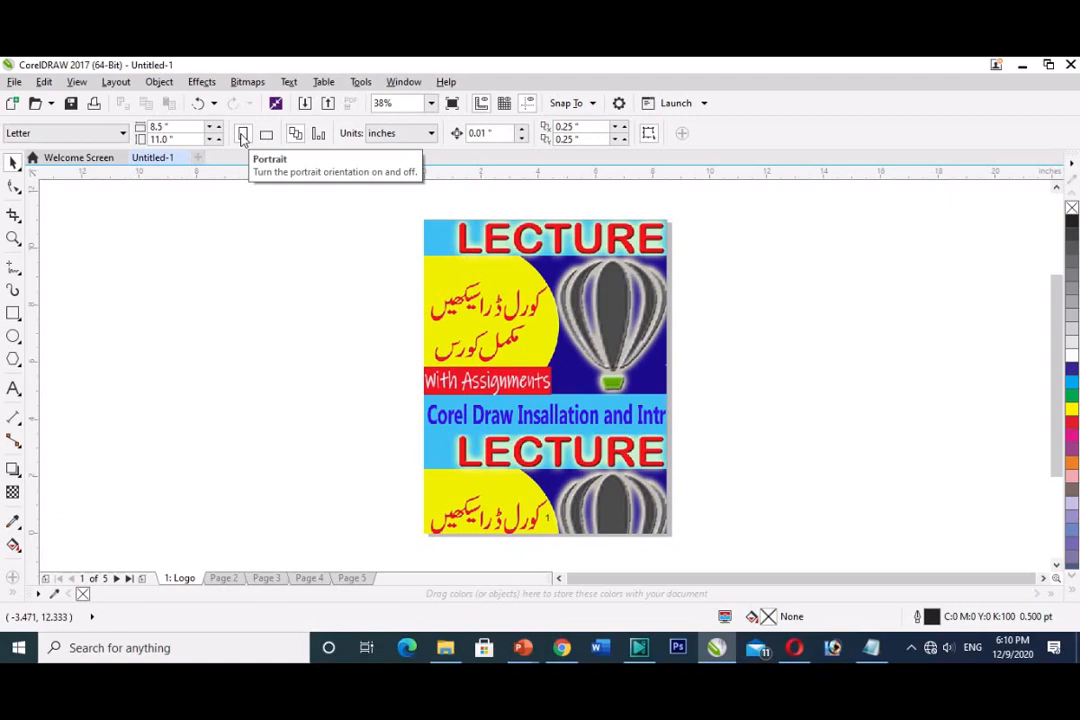
Remove the bitmap from the pages by setting the page background to No Background
click(118, 84)
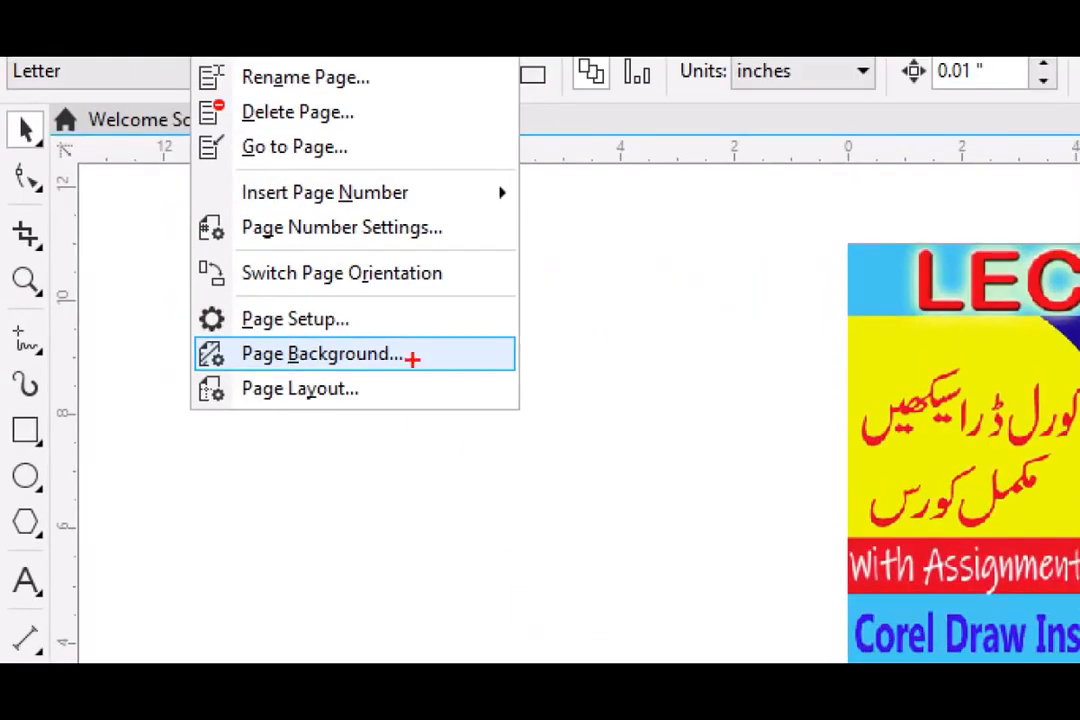
key(Escape)
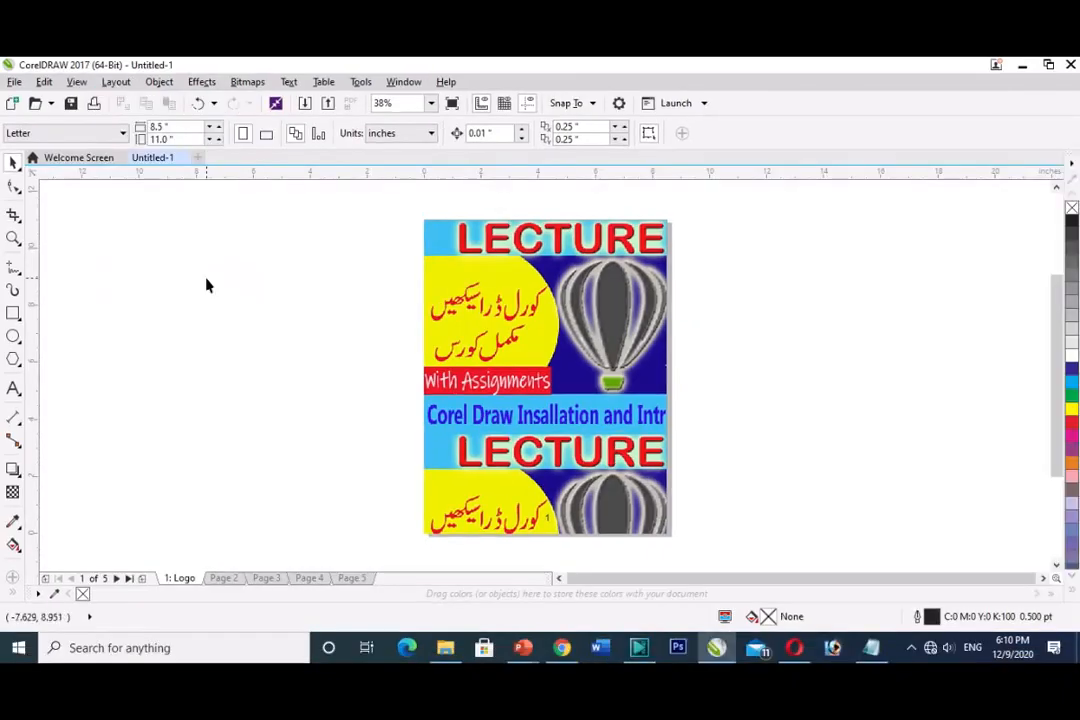
click(120, 85)
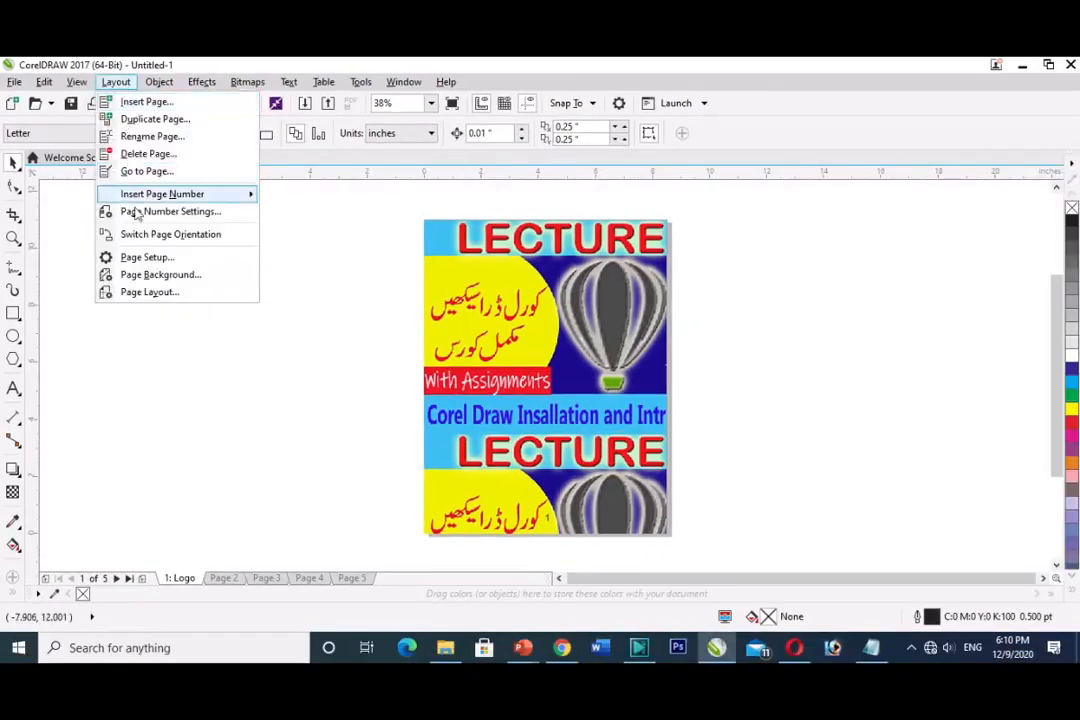
click(158, 274)
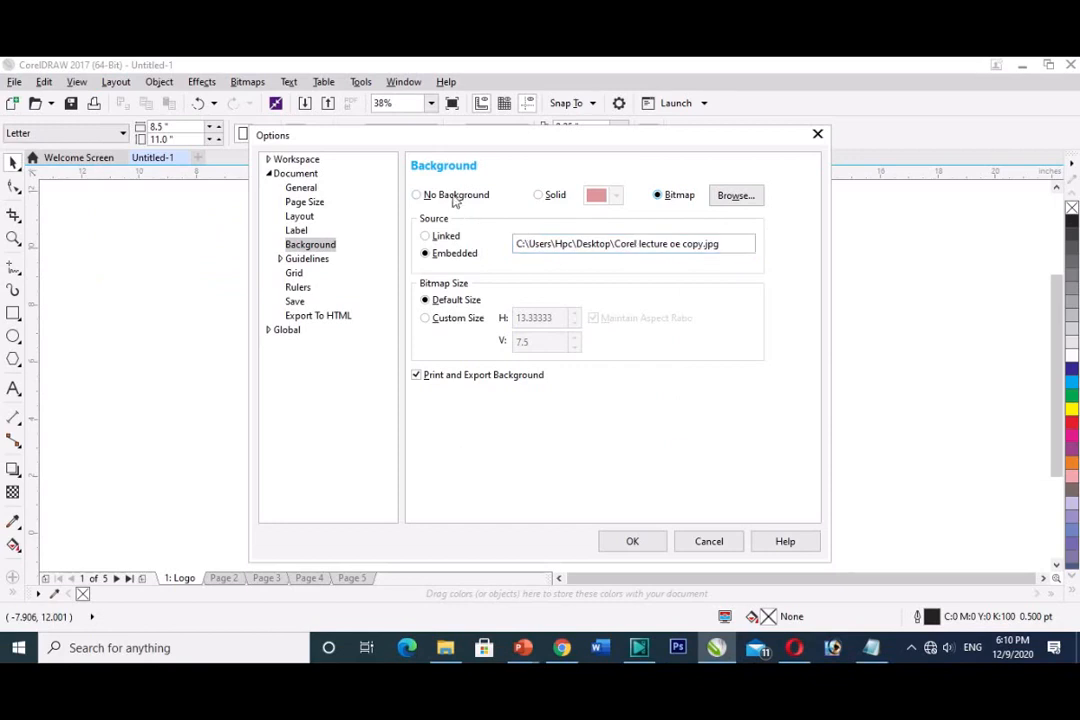
click(452, 197)
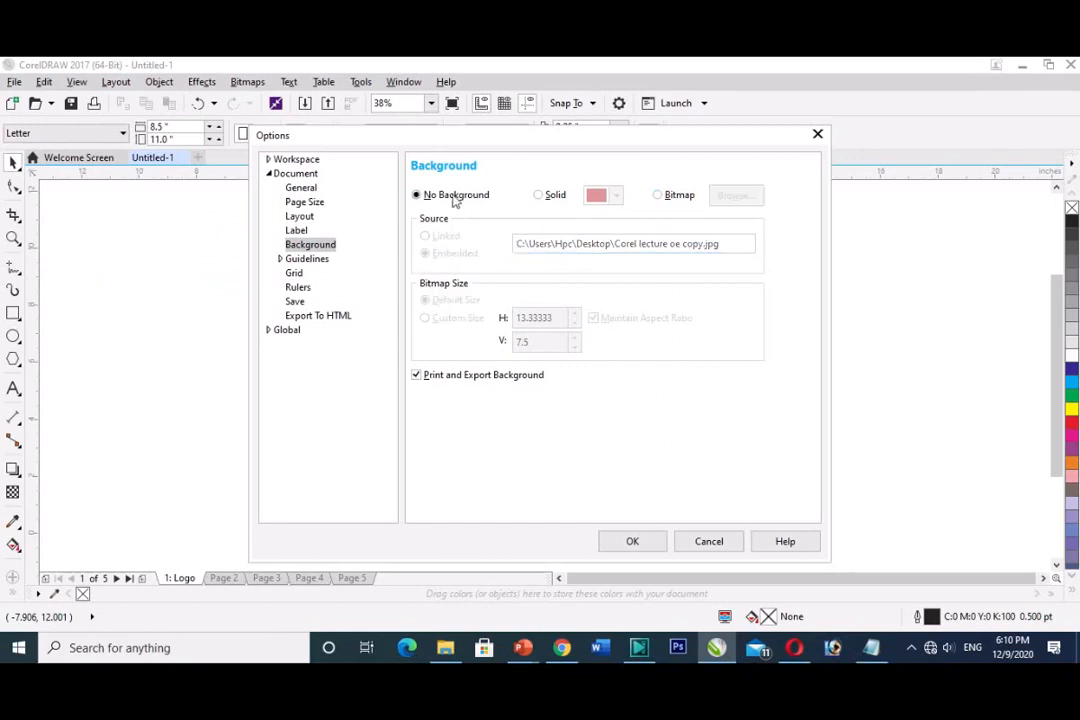
click(632, 541)
View Page 2 through Page 5, the Logo page and Page 2 again to check their backgrounds
click(227, 580)
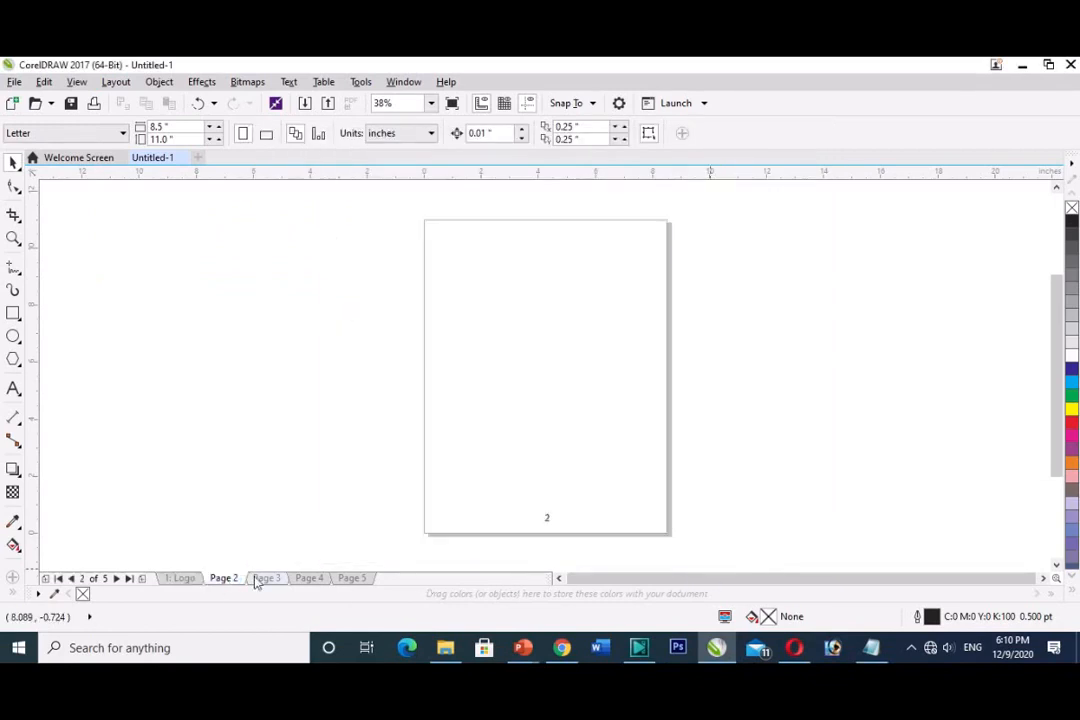
click(268, 580)
click(309, 580)
click(355, 580)
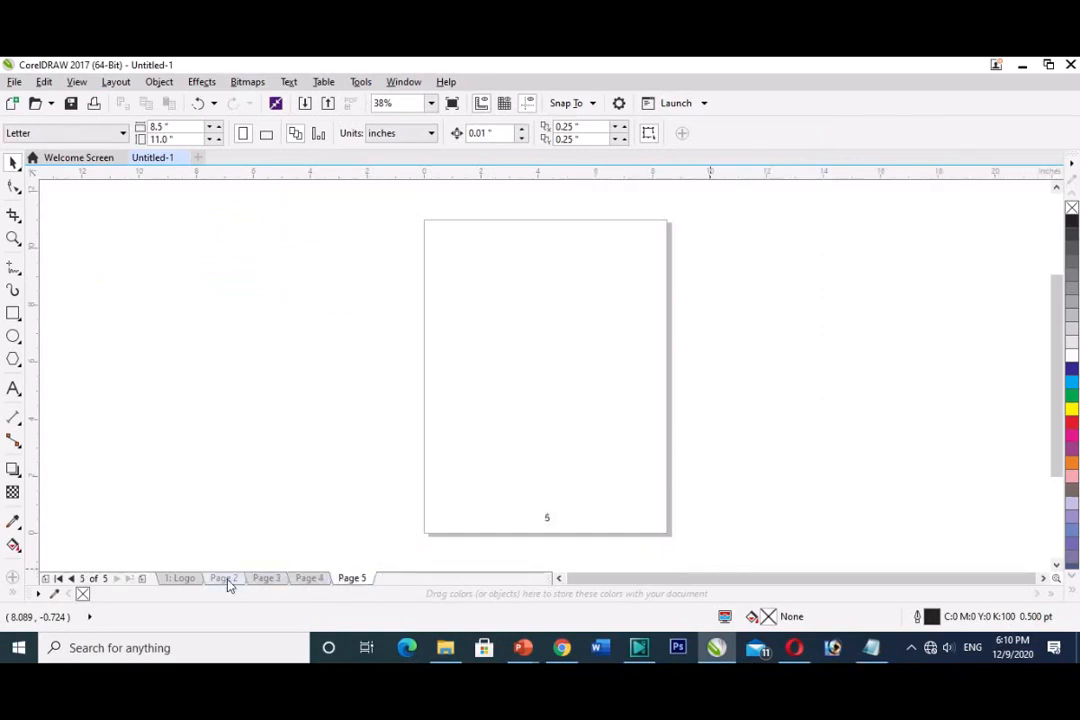
click(181, 580)
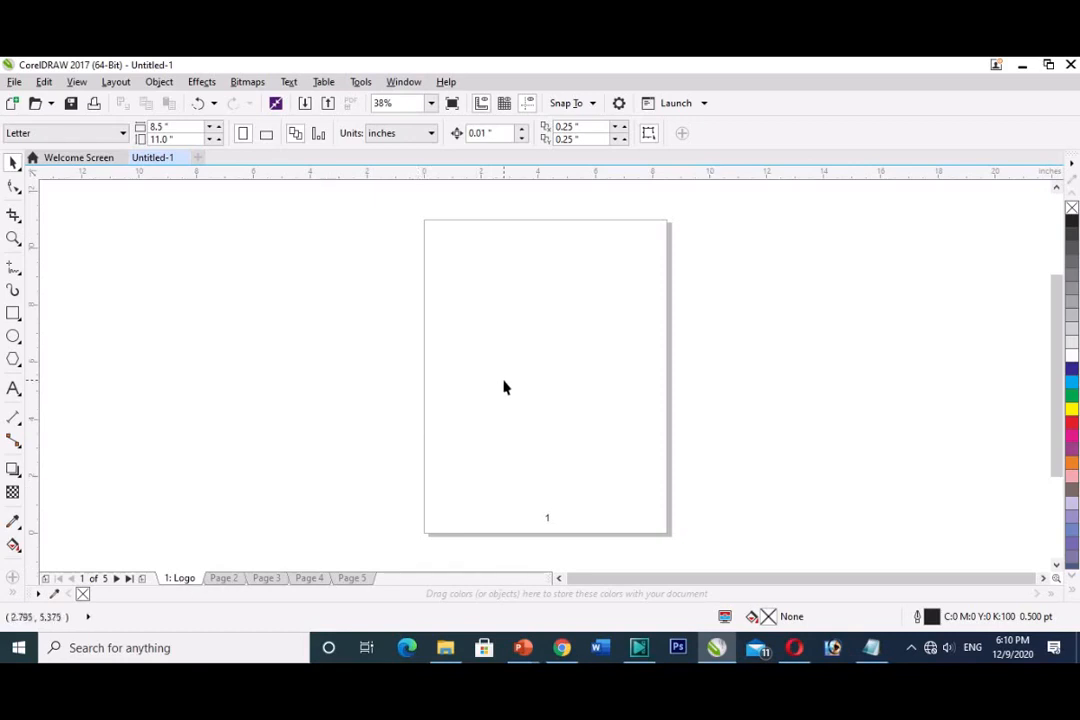
click(222, 578)
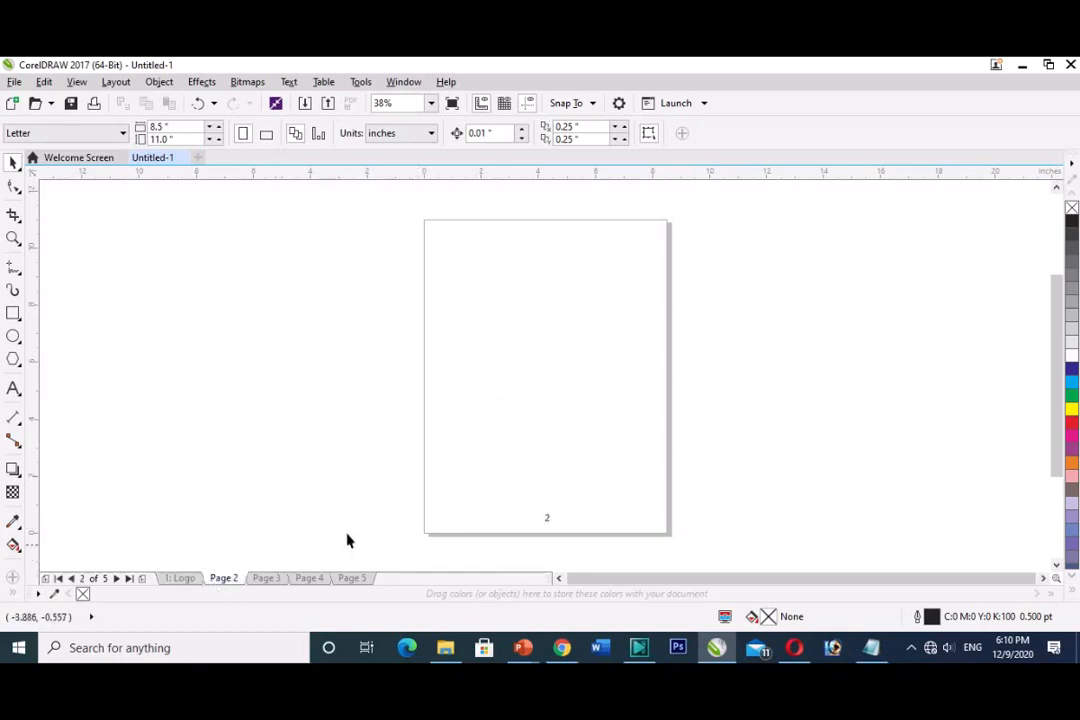
Add a page-sized rectangle to the Logo page and fill it with pink (C0 M40 Y20 K0)
click(180, 578)
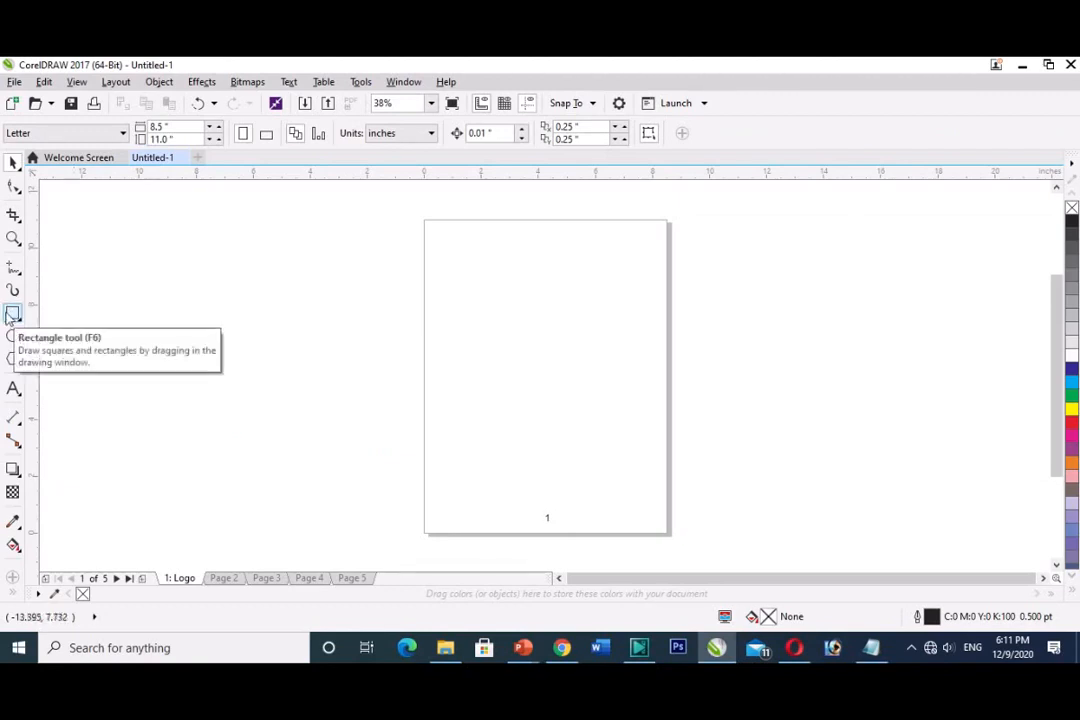
click(12, 315)
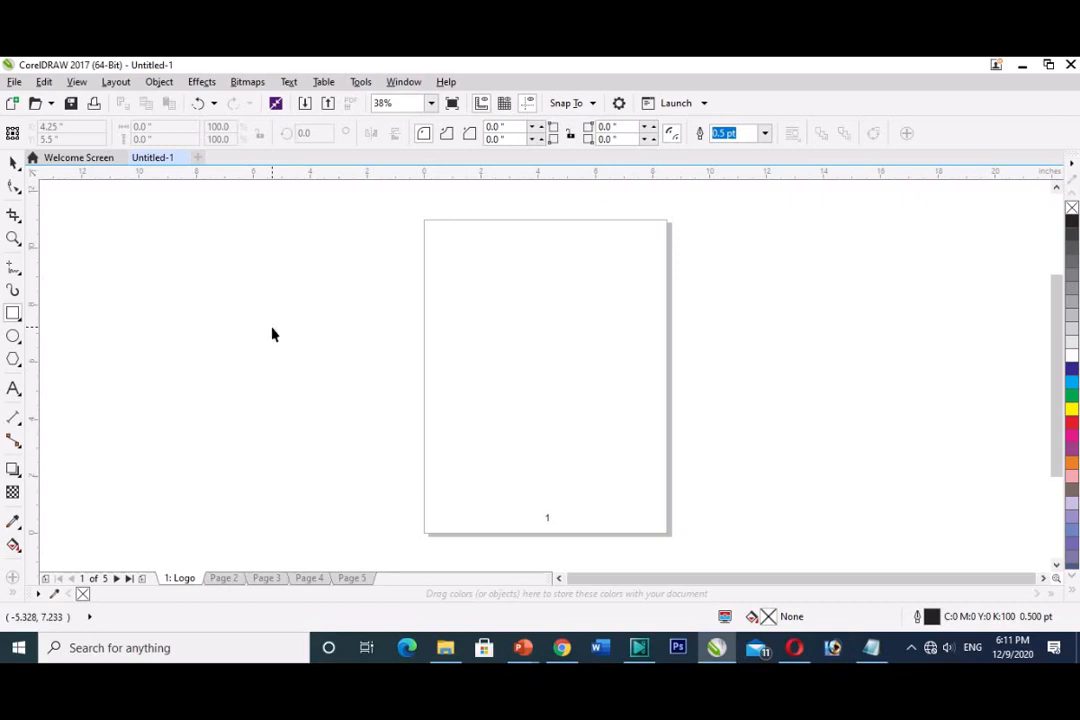
key(space)
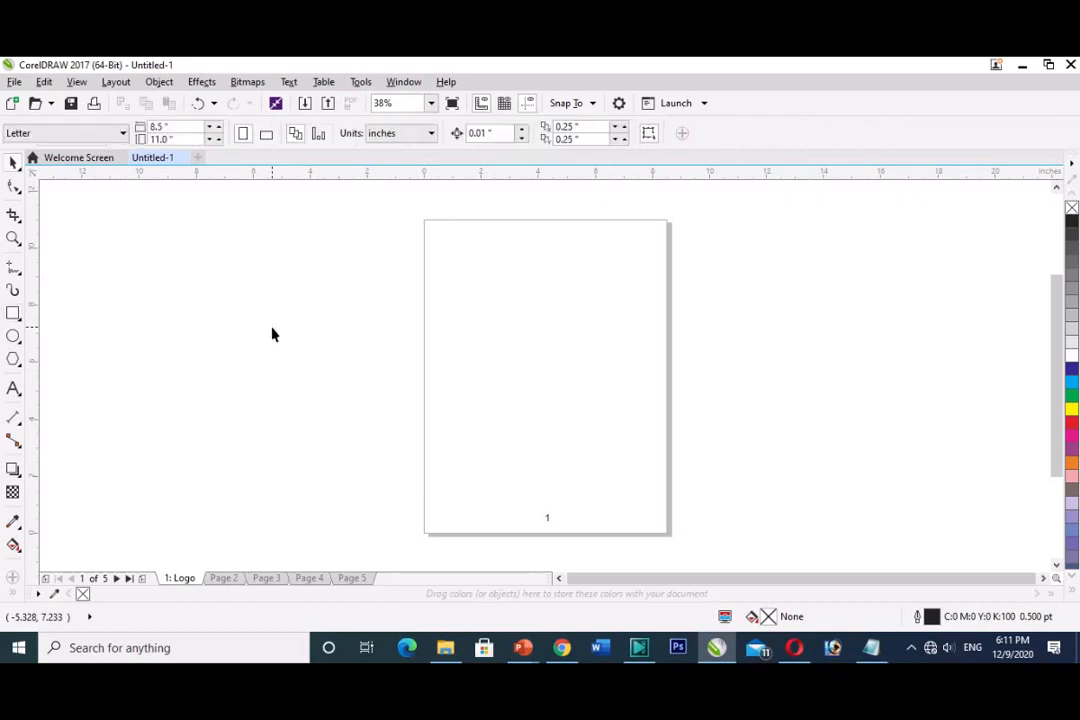
double_click(13, 313)
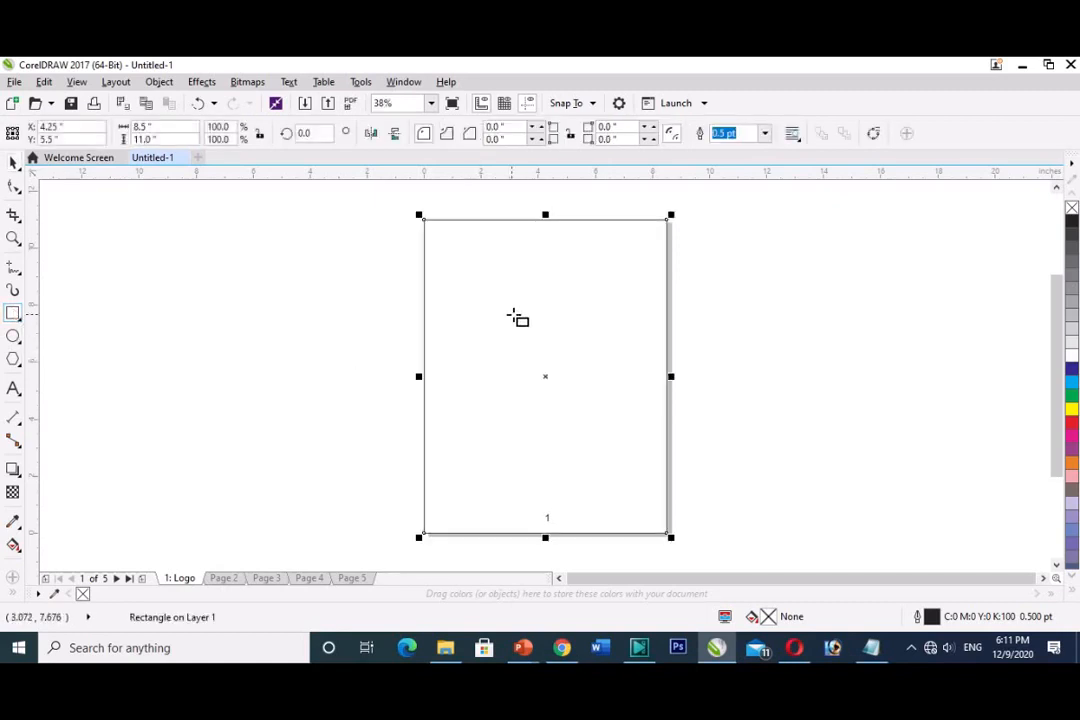
click(1073, 481)
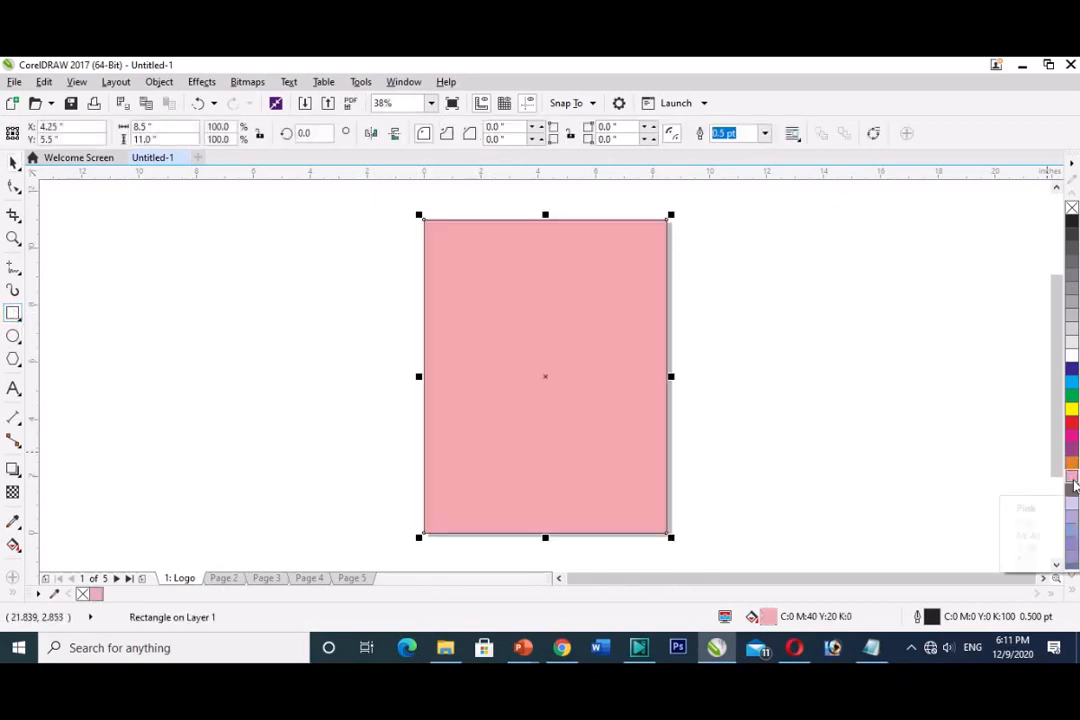
Add a page-sized rectangle to Page 2 and fill it with light purple (C20 M20 Y0 K0)
click(223, 579)
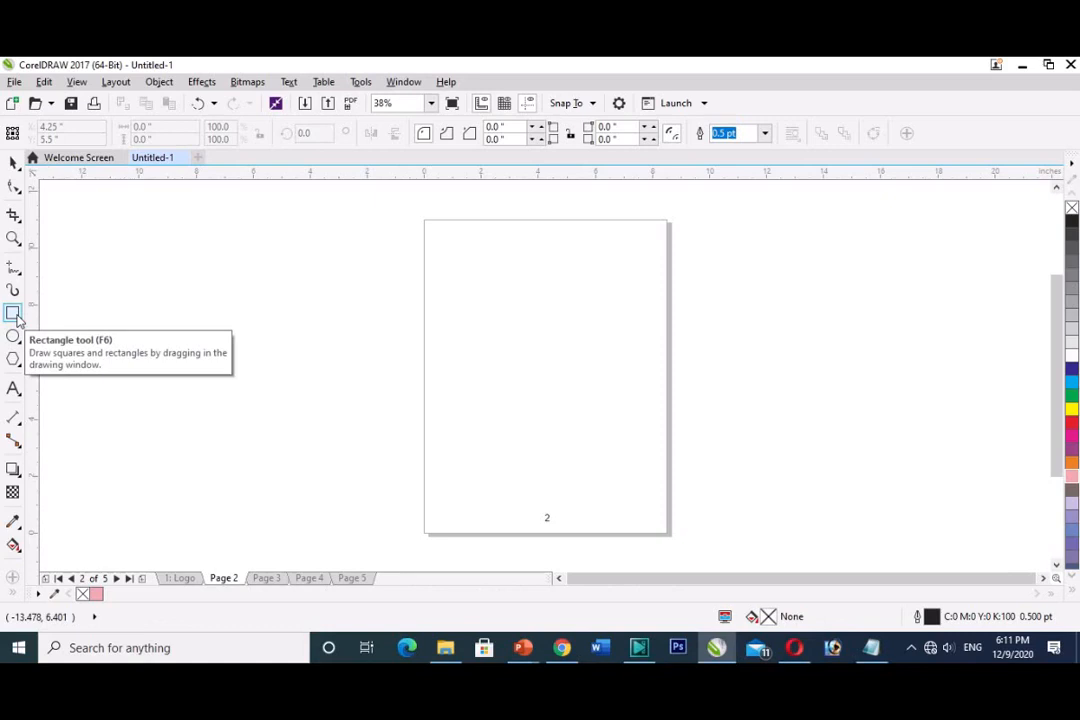
double_click(13, 313)
click(1072, 506)
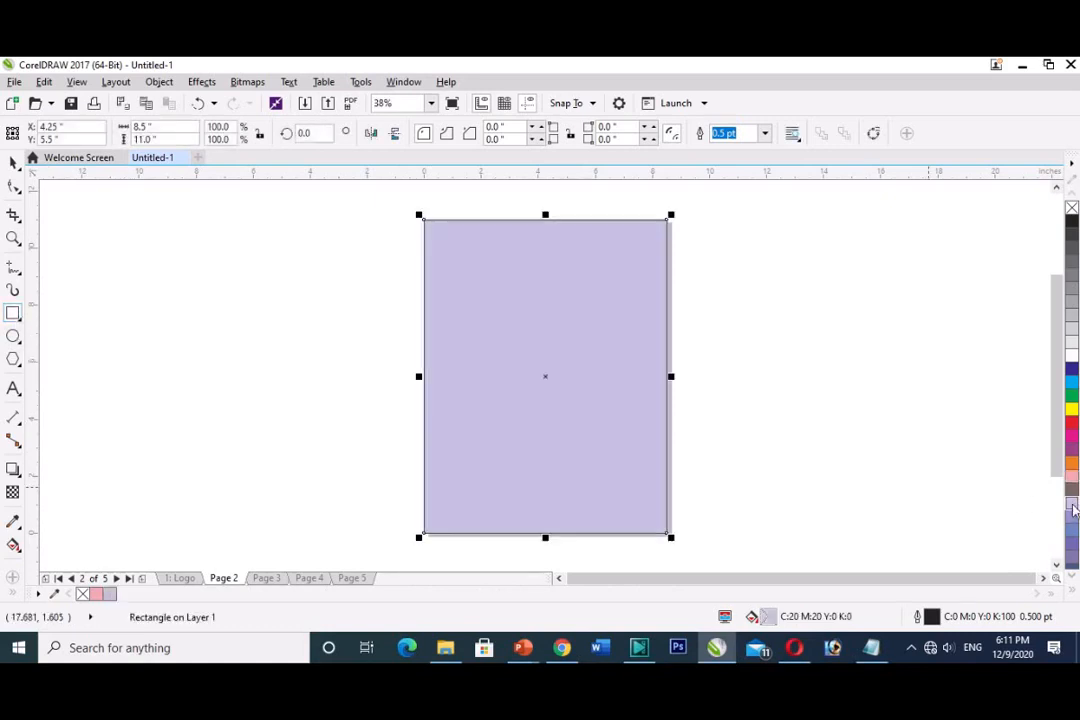
Add a page-sized rectangle to Page 3 and fill it with Electric Blue (C60 M60 Y0 K0)
click(266, 578)
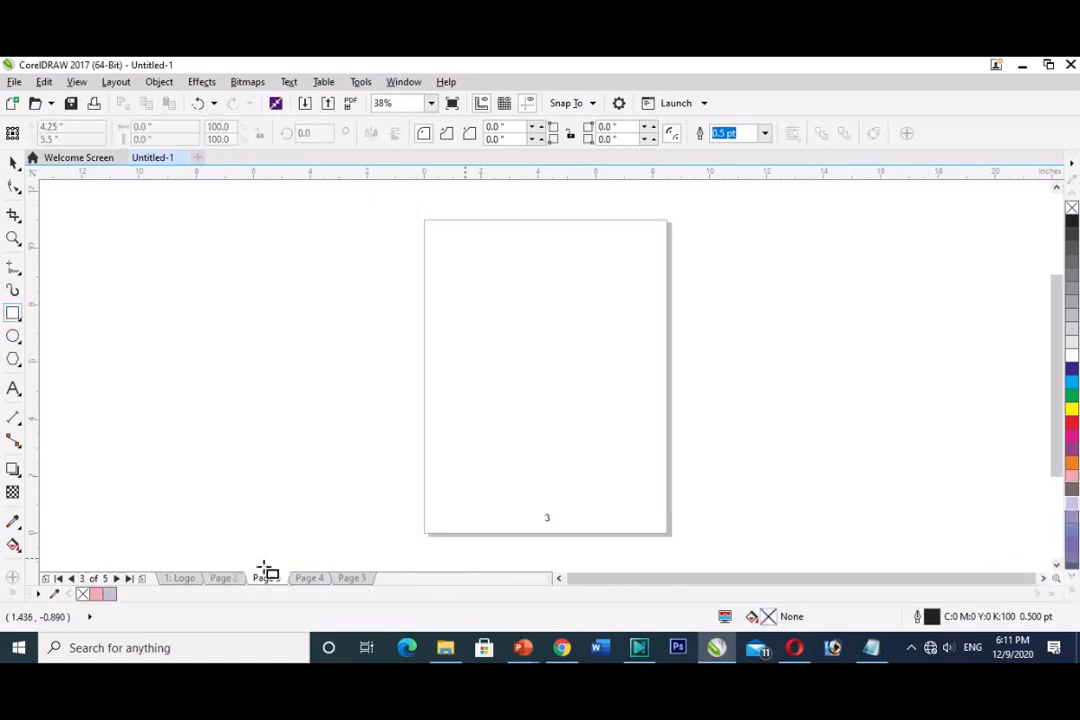
double_click(13, 313)
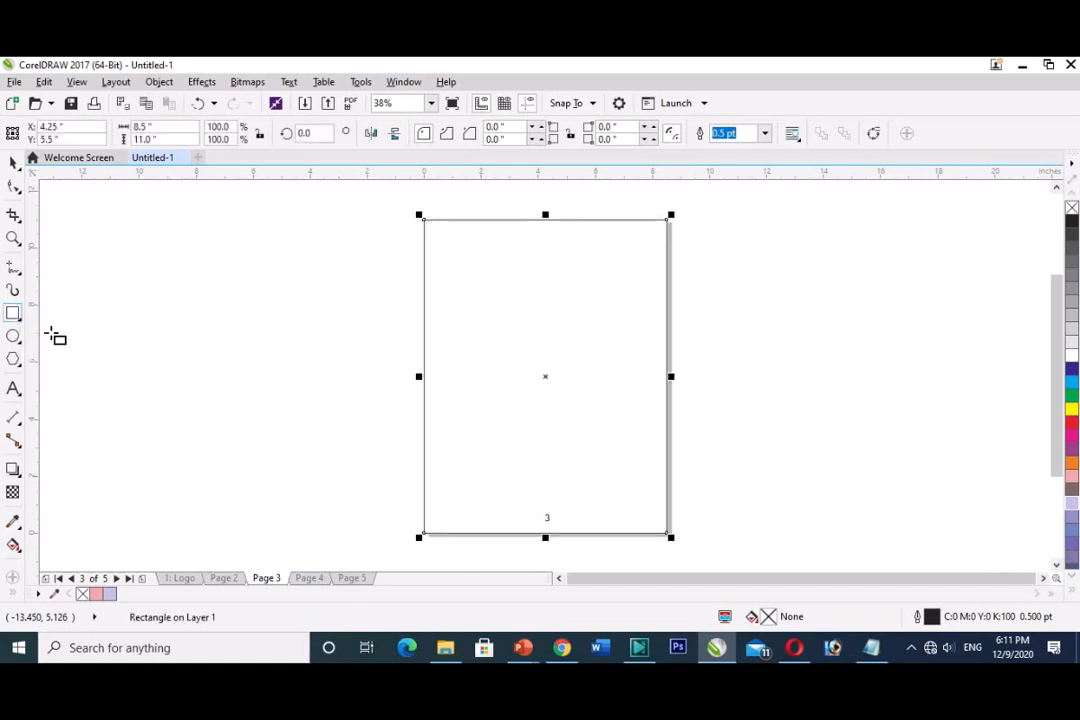
click(1071, 546)
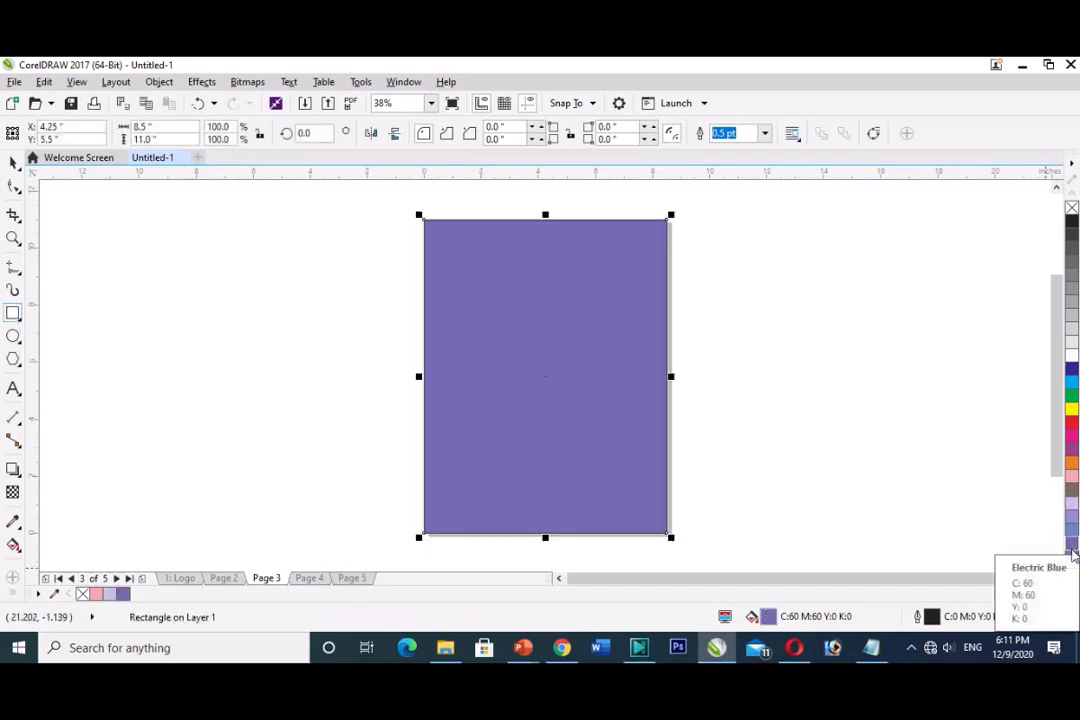
Add a page-sized rectangle to Page 4 and fill it with purple (C20 M80 Y0 K20)
click(309, 578)
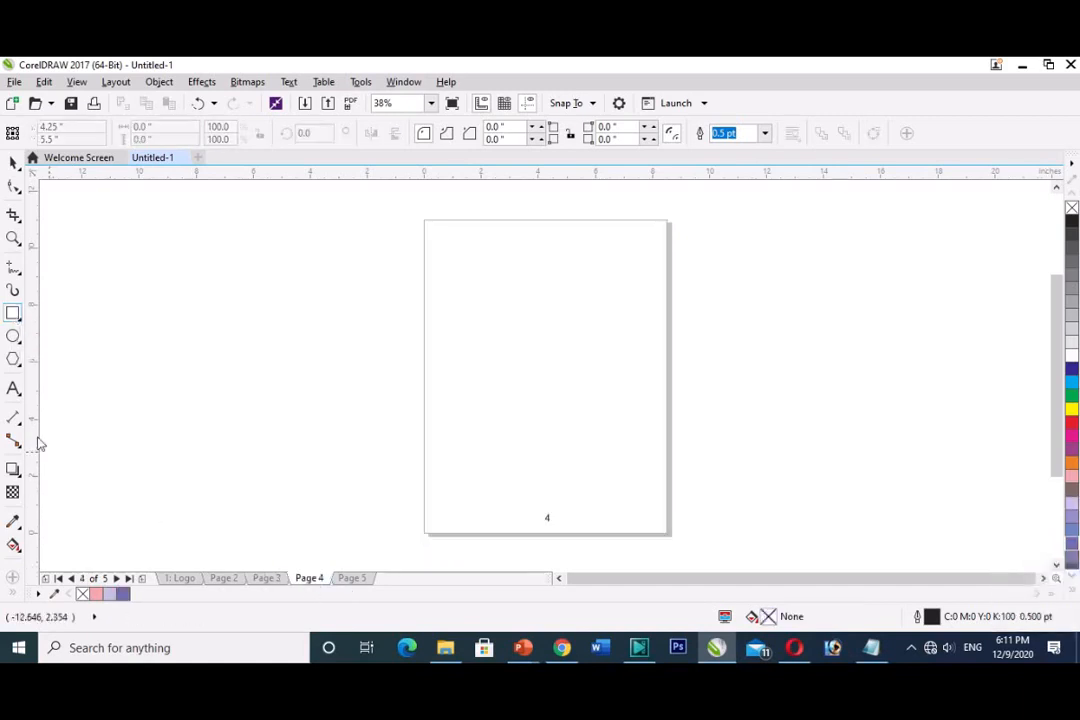
double_click(13, 313)
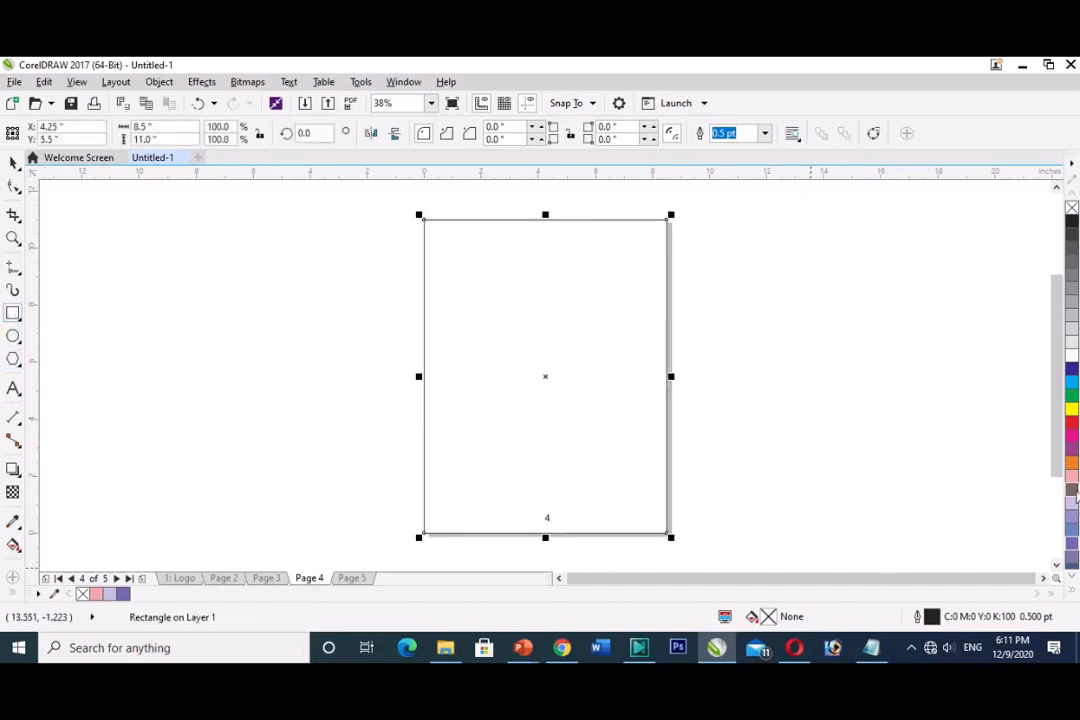
click(1071, 453)
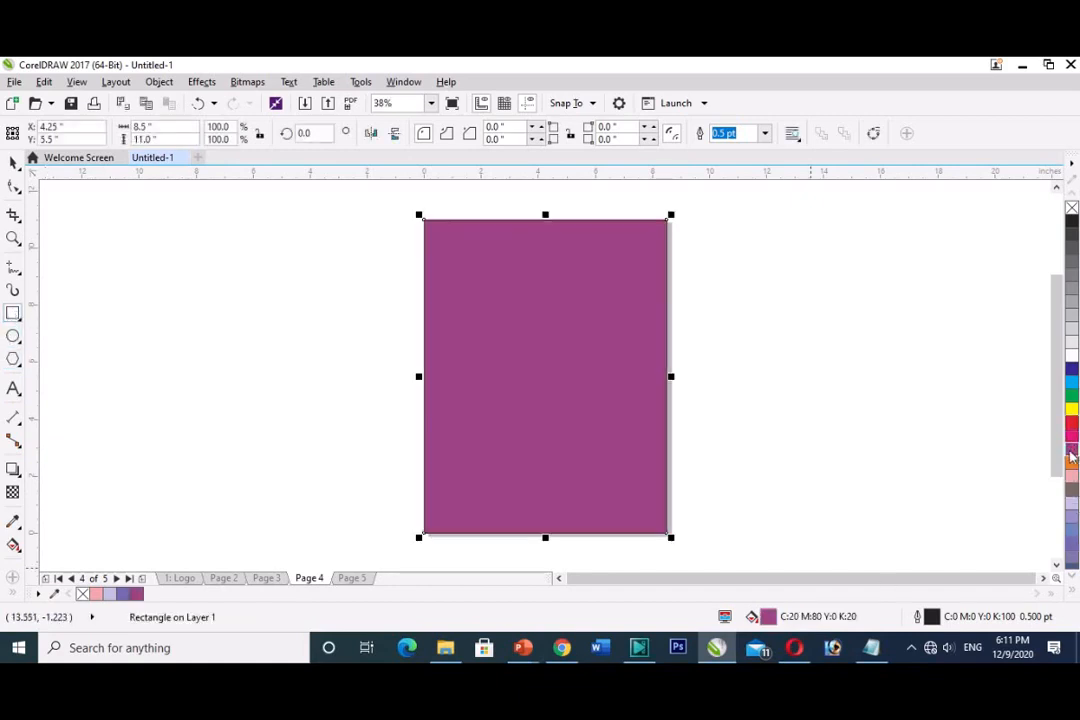
View the Logo page and Page 2 through Page 4 in turn to compare their background colours
click(13, 162)
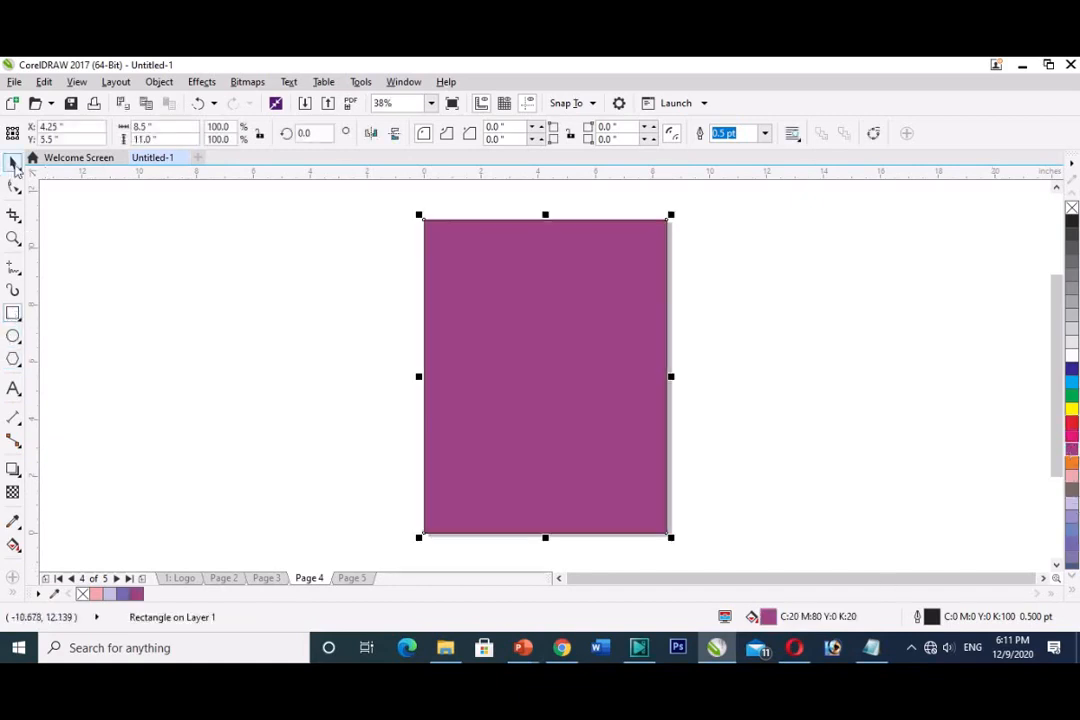
click(181, 579)
click(226, 580)
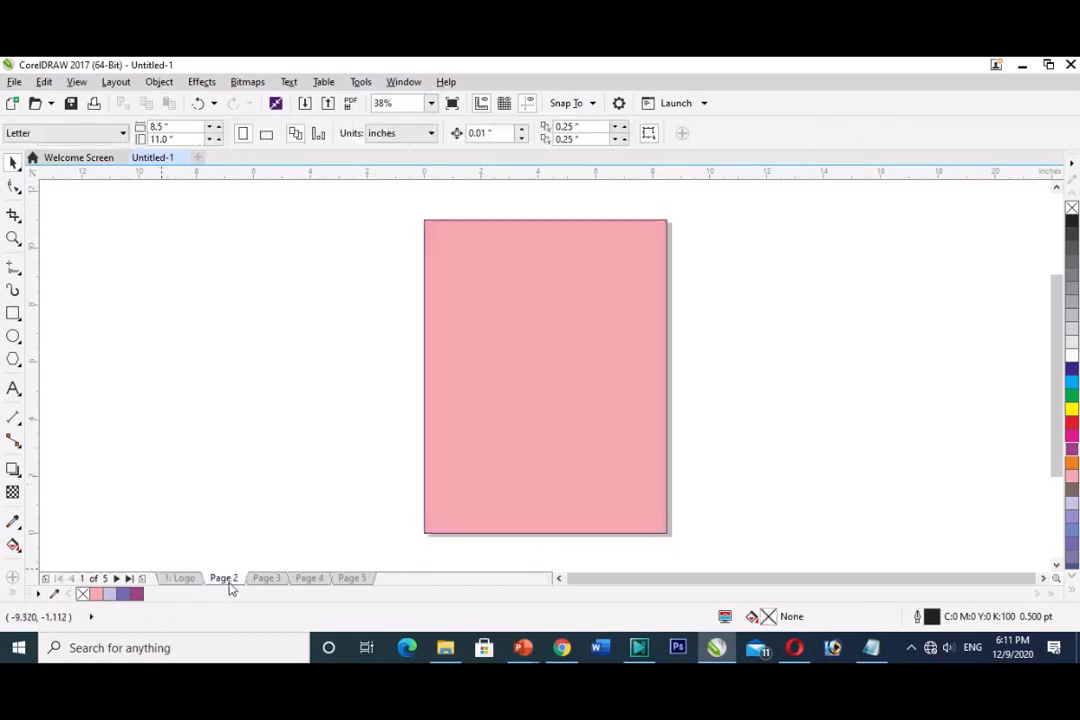
click(265, 580)
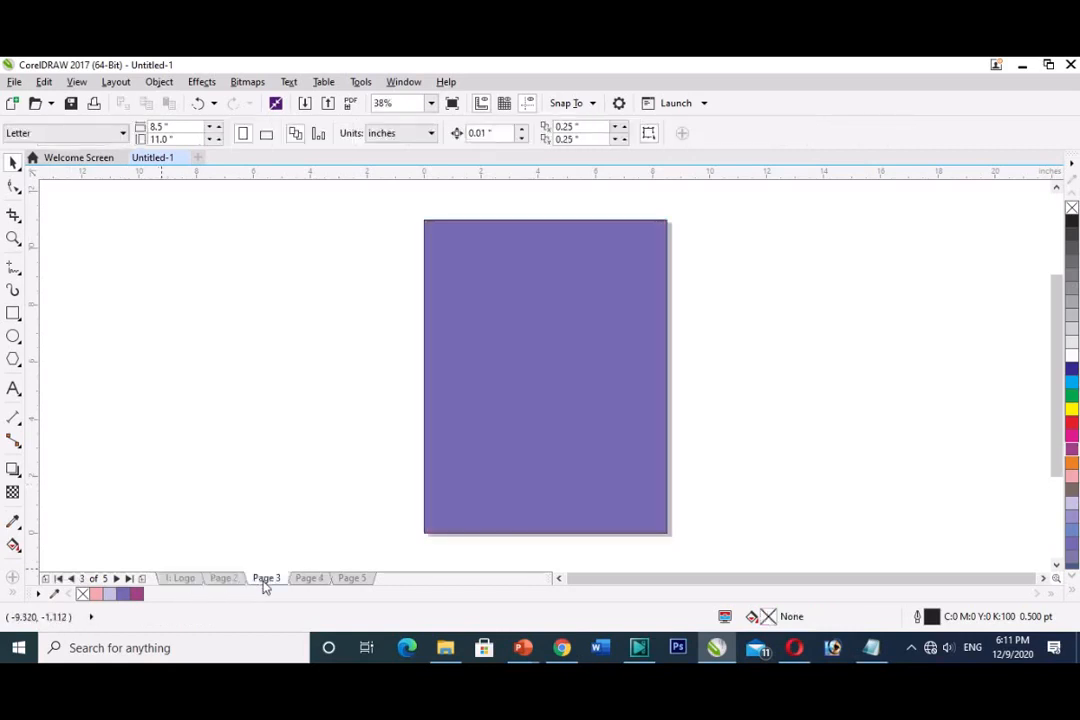
click(311, 580)
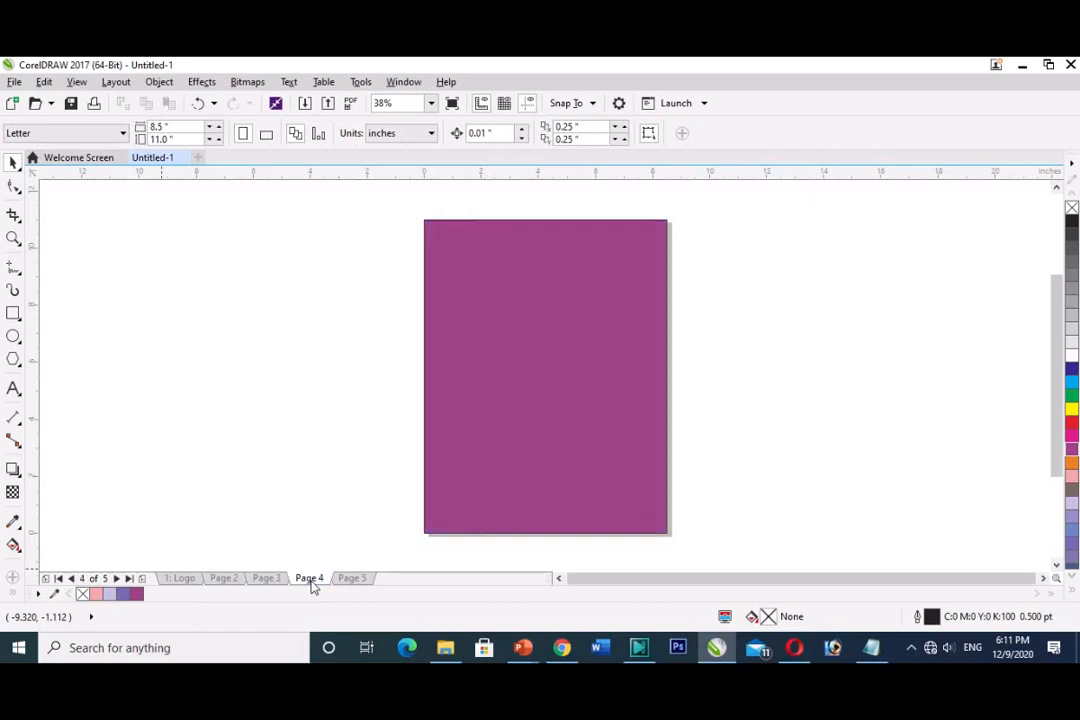
Delete the coloured page-sized rectangles from Page 4, Page 3, Page 2 and the Logo page
click(554, 454)
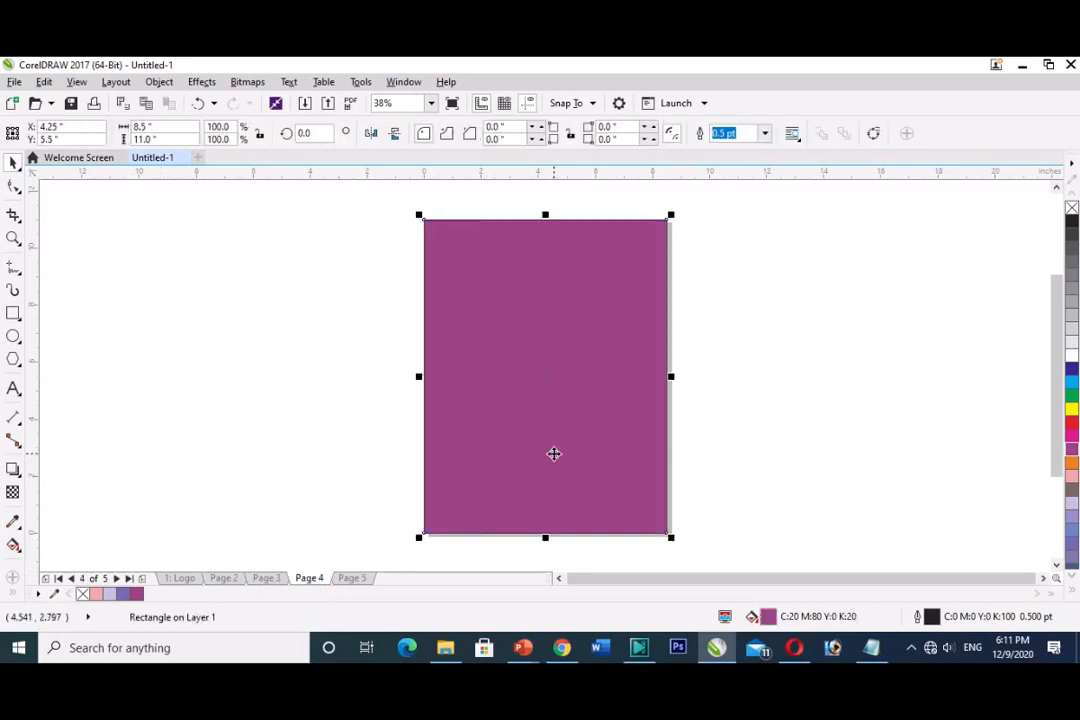
key(Delete)
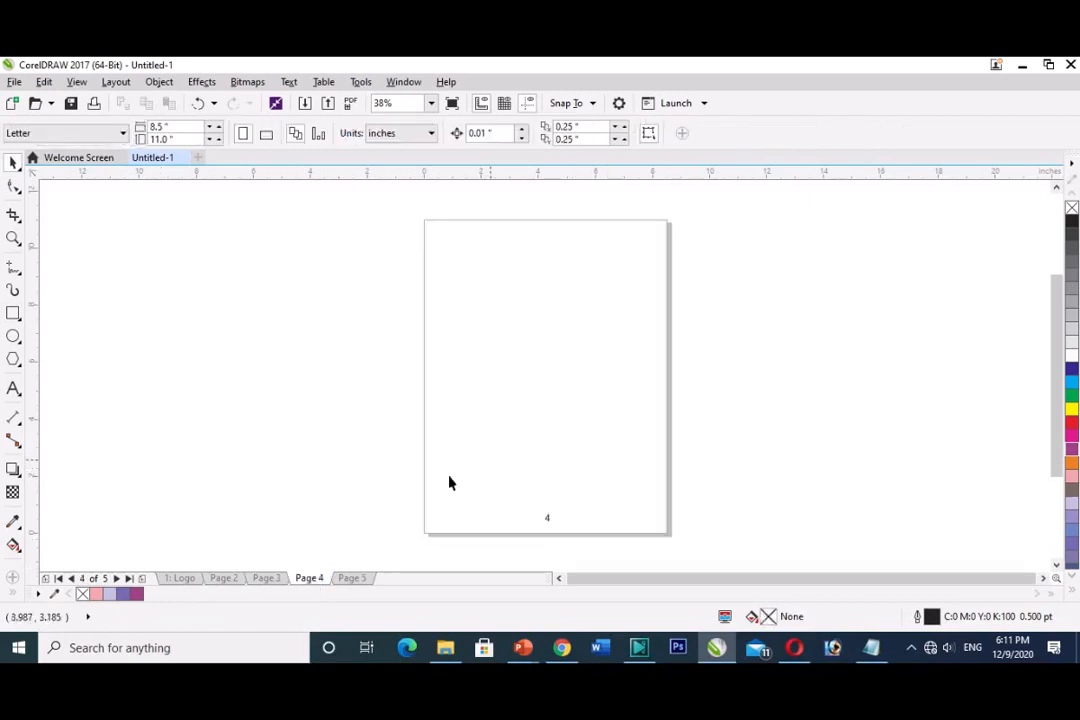
click(268, 579)
click(511, 457)
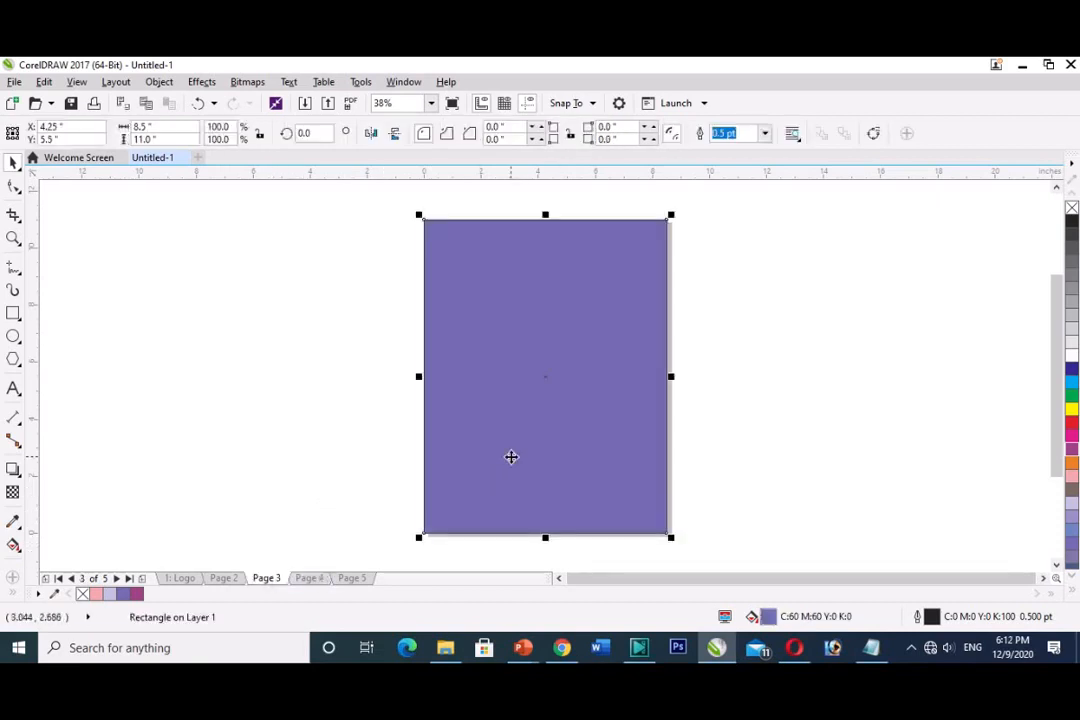
key(Delete)
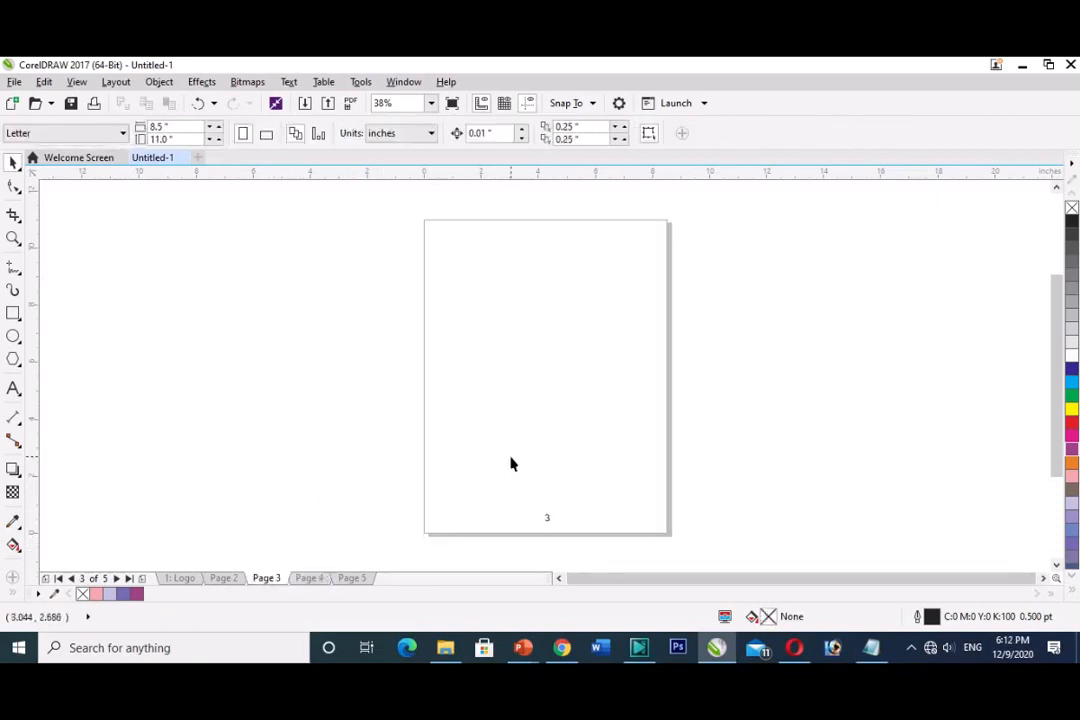
click(224, 580)
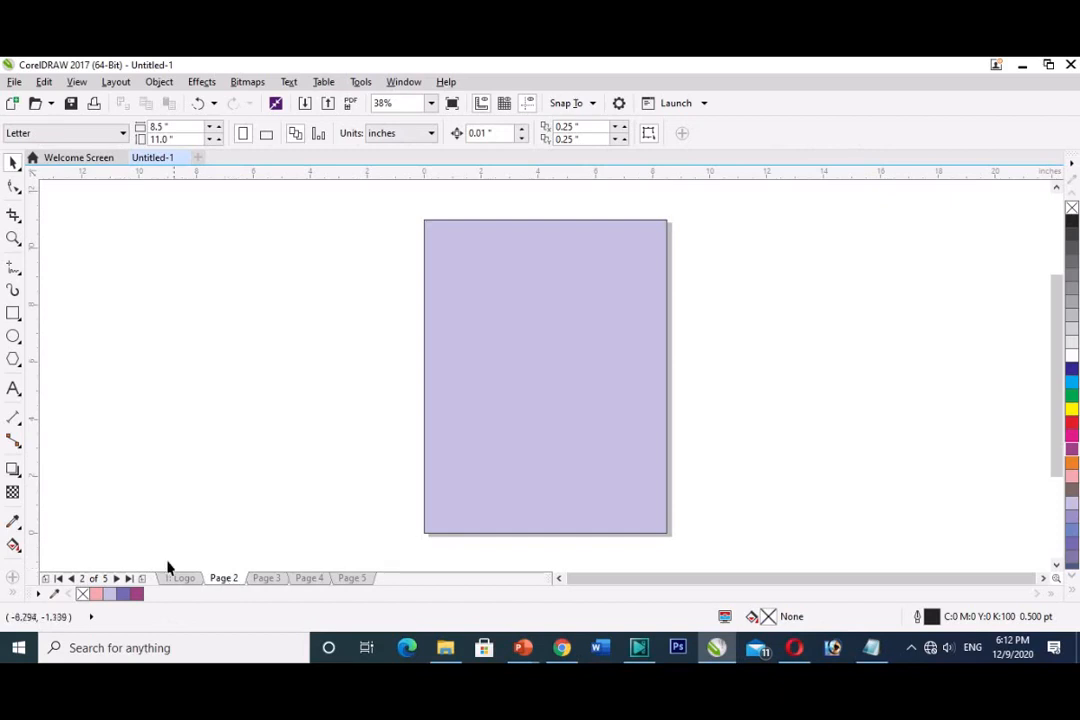
click(483, 457)
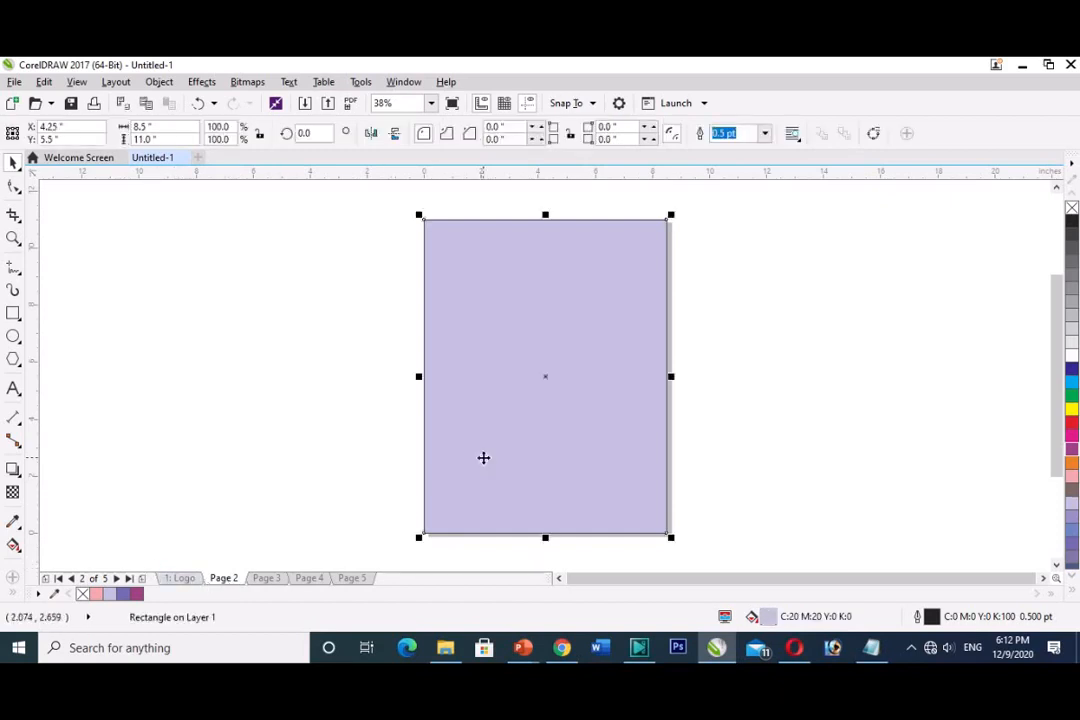
key(Delete)
click(182, 579)
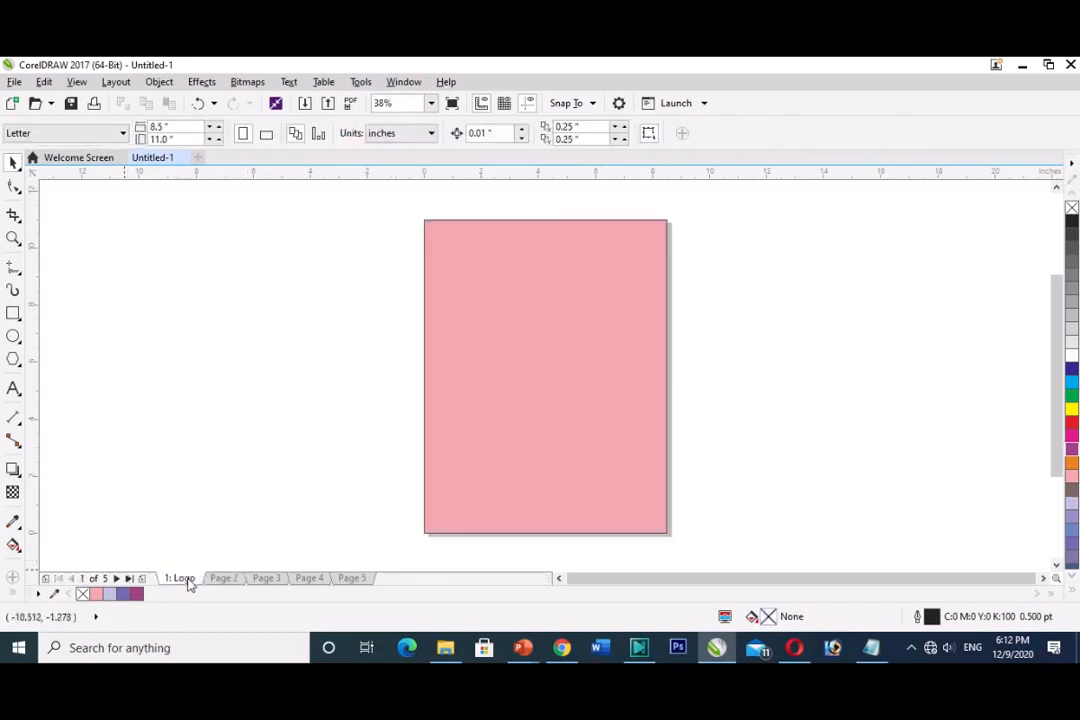
click(535, 462)
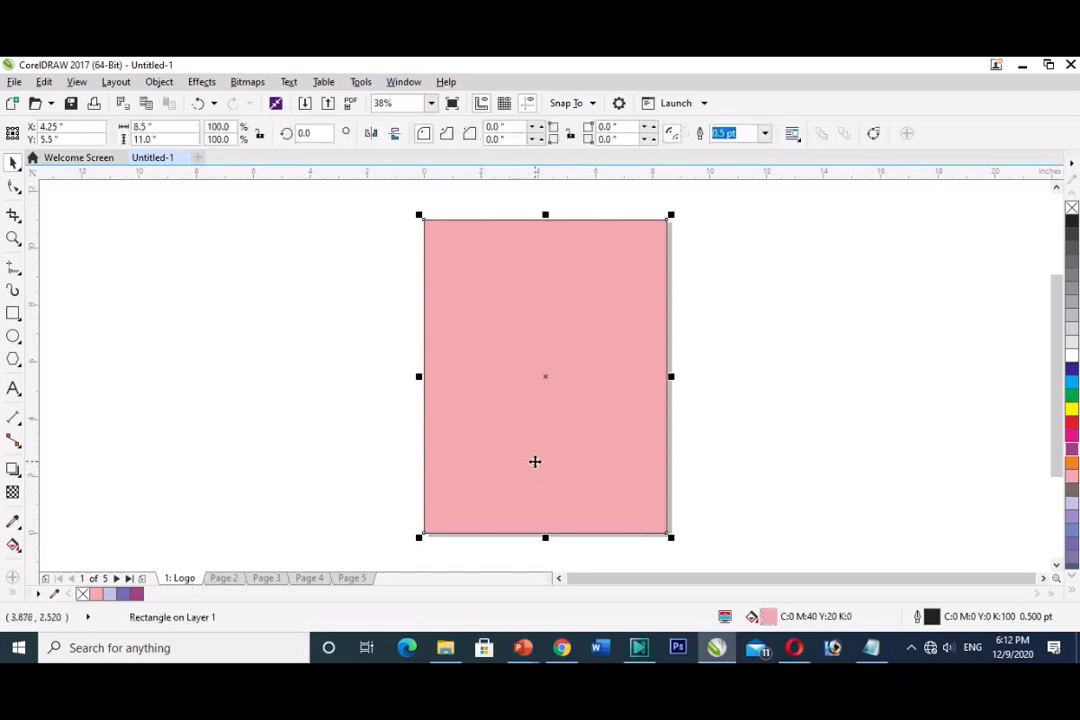
key(Delete)
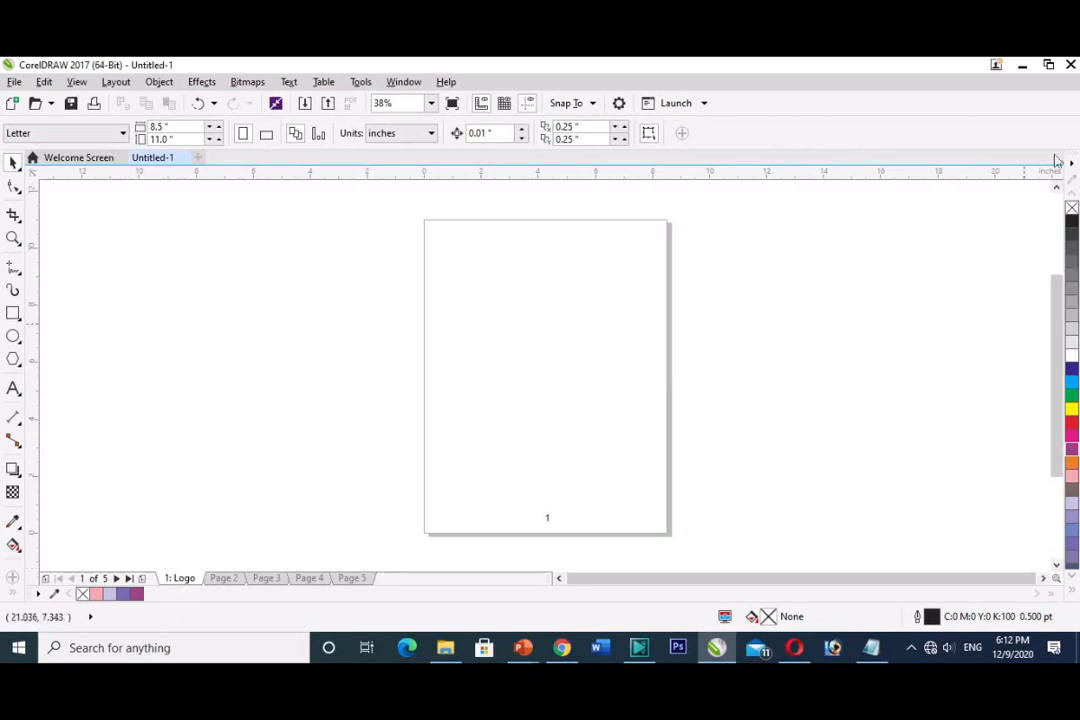
Preview the Book layout in the document's page layout options and cancel the change
click(115, 82)
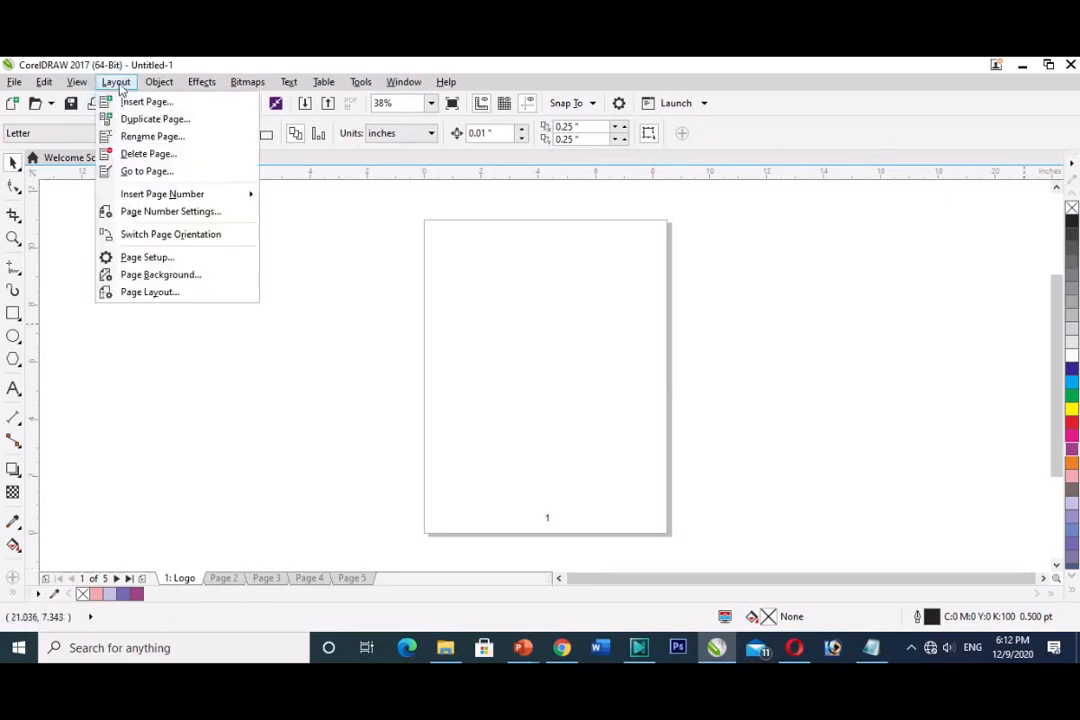
click(150, 292)
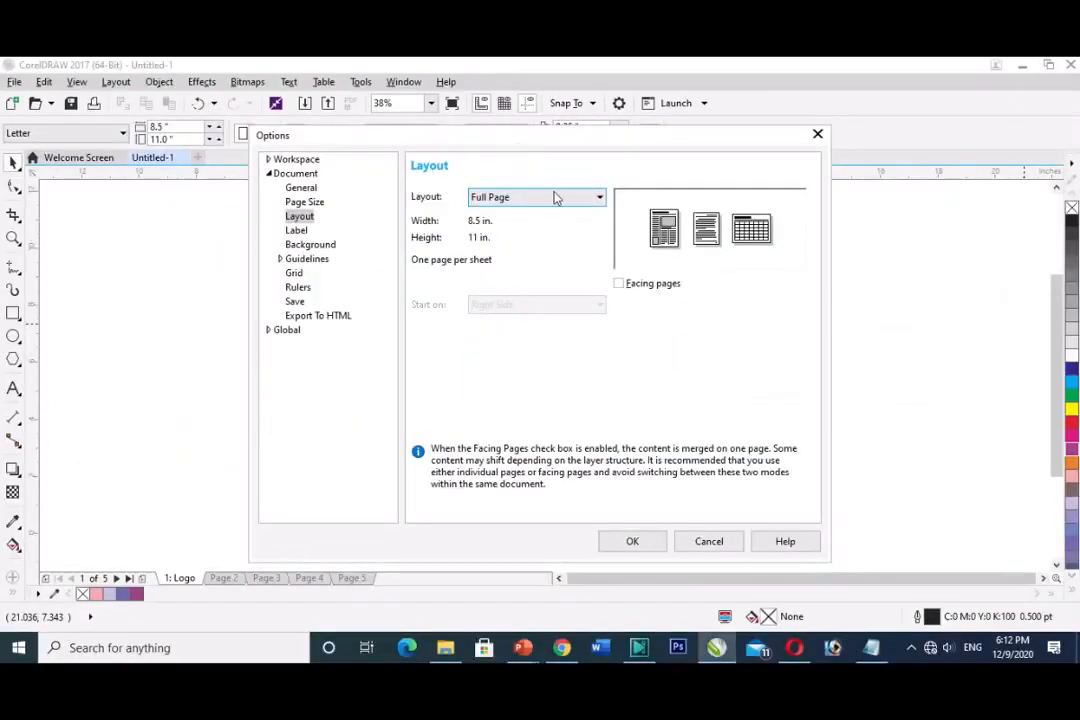
click(618, 340)
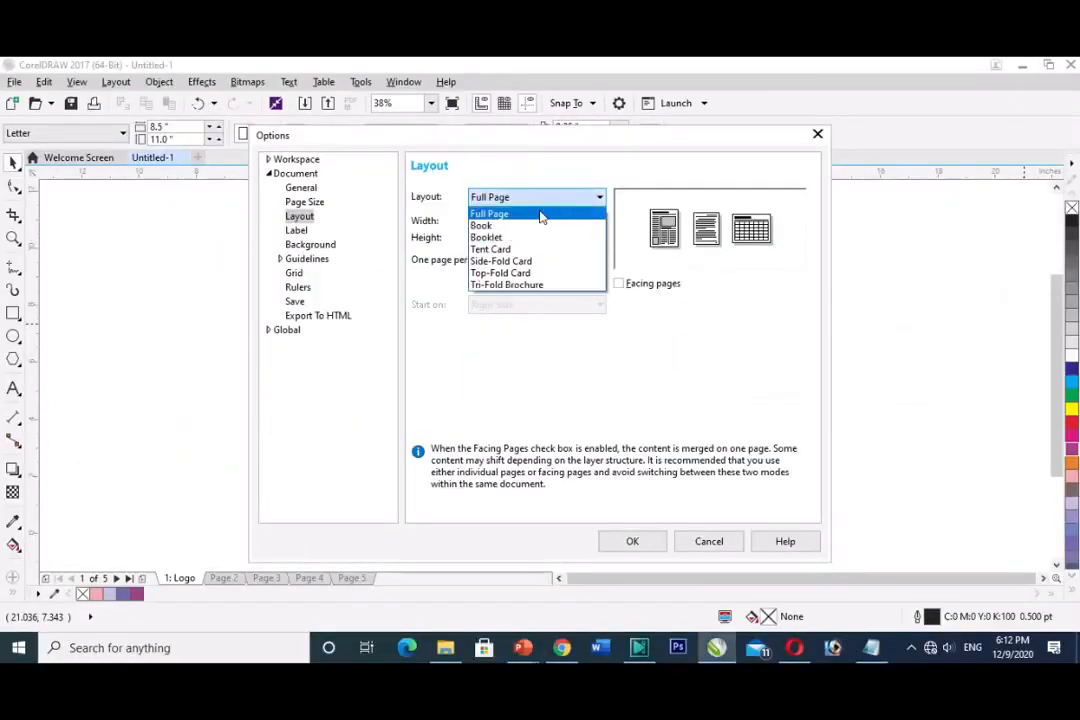
click(530, 228)
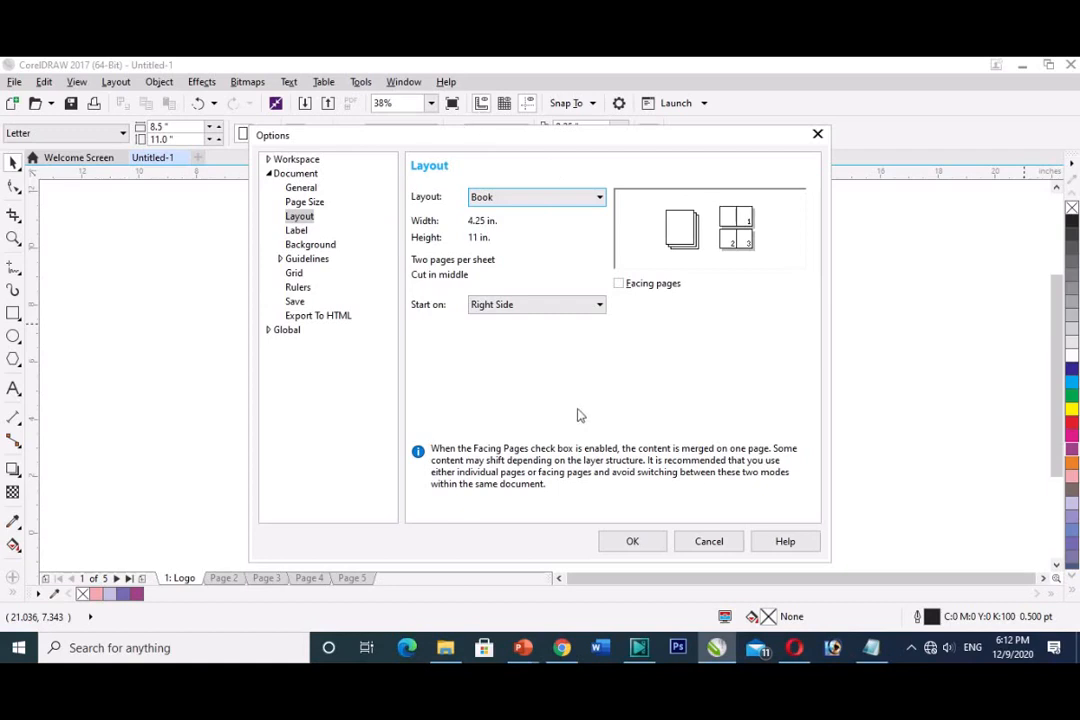
click(709, 541)
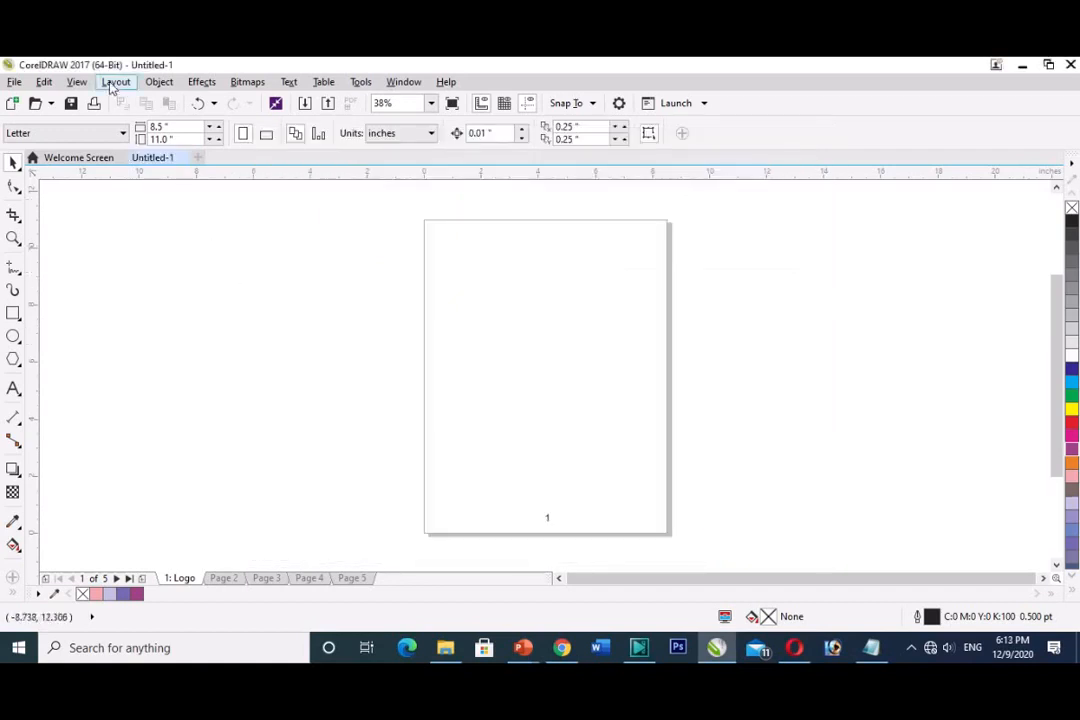
click(112, 84)
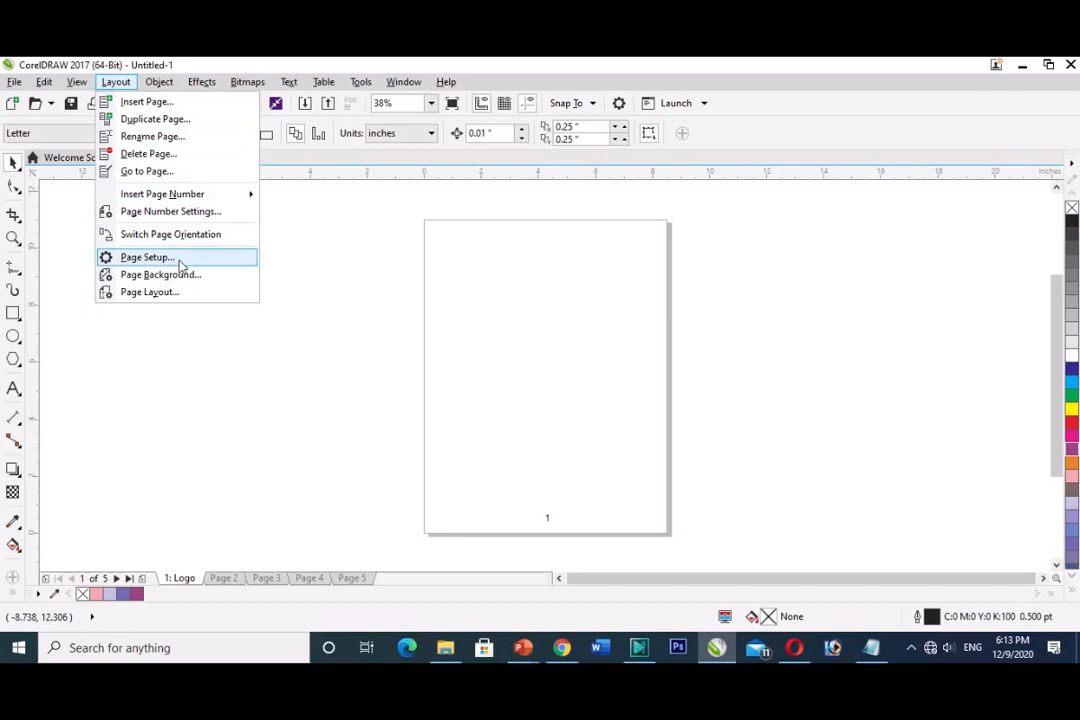
click(184, 581)
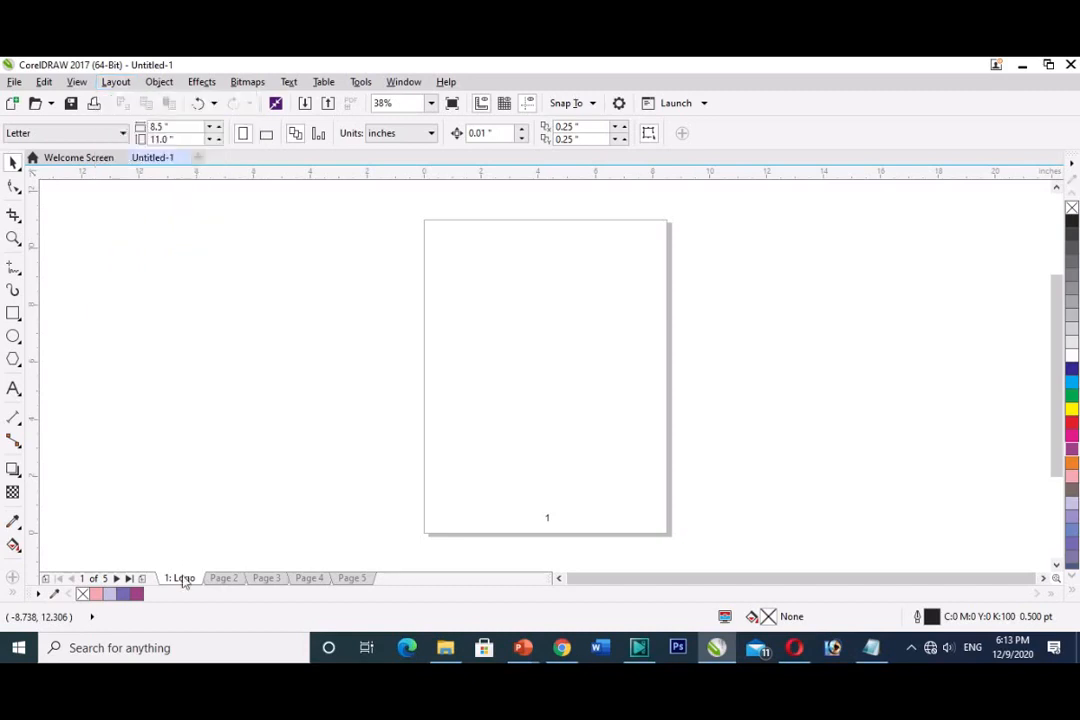
right_click(184, 581)
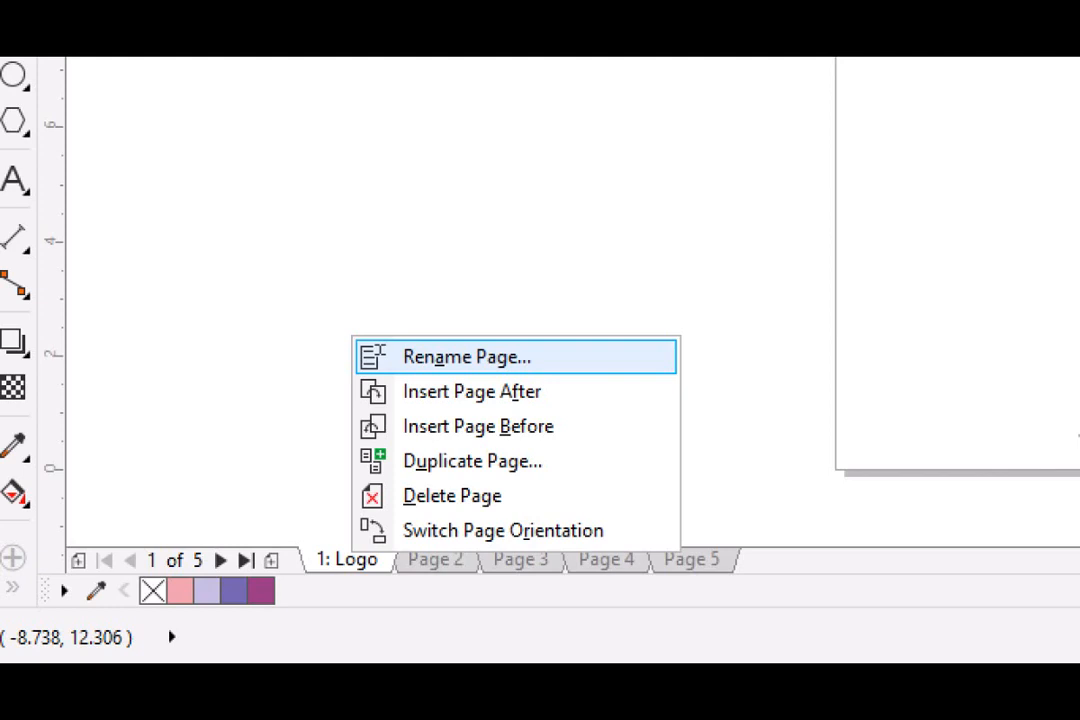
key(Escape)
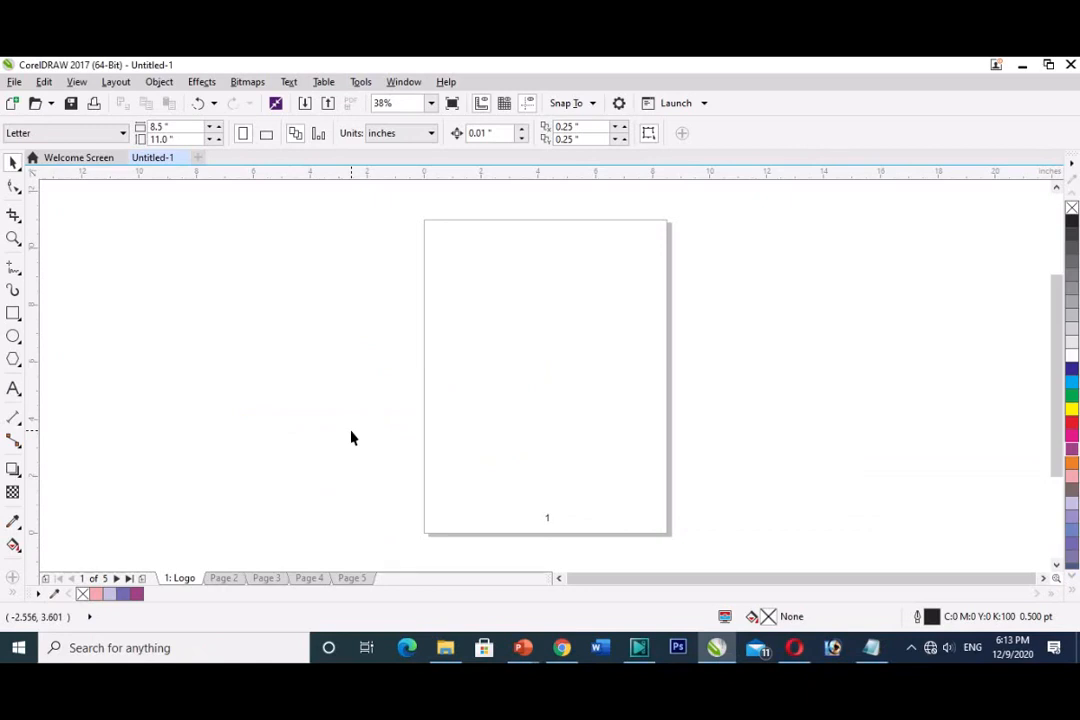
Examine the preset page sizes in the page setup options and close them without applying changes
click(116, 86)
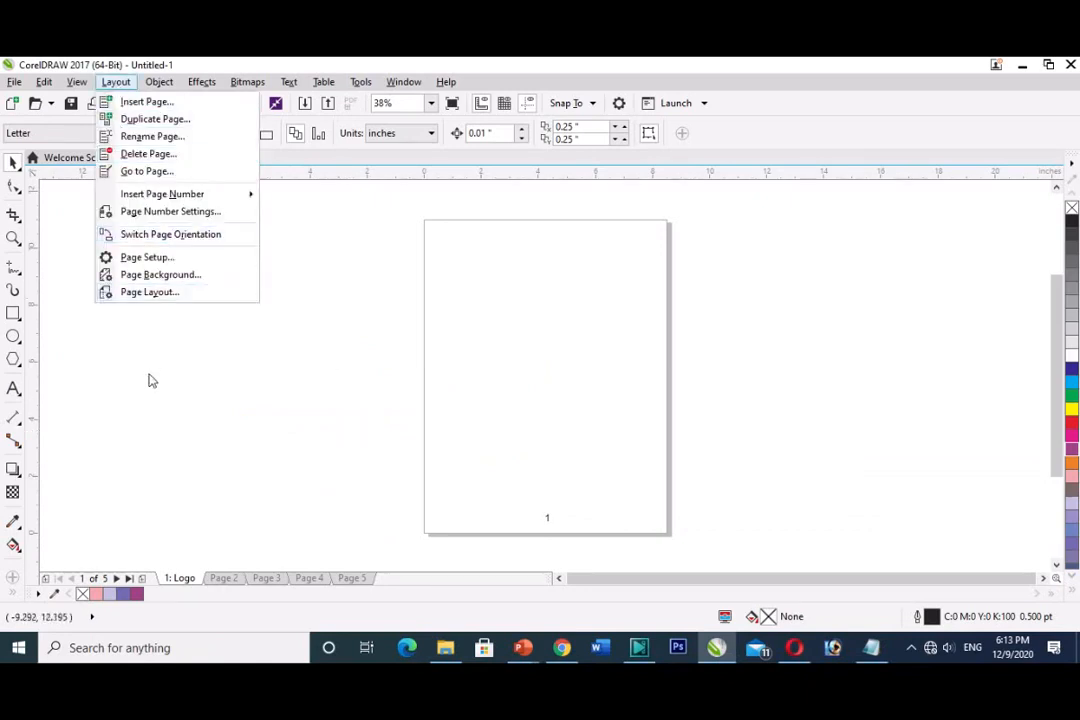
click(175, 262)
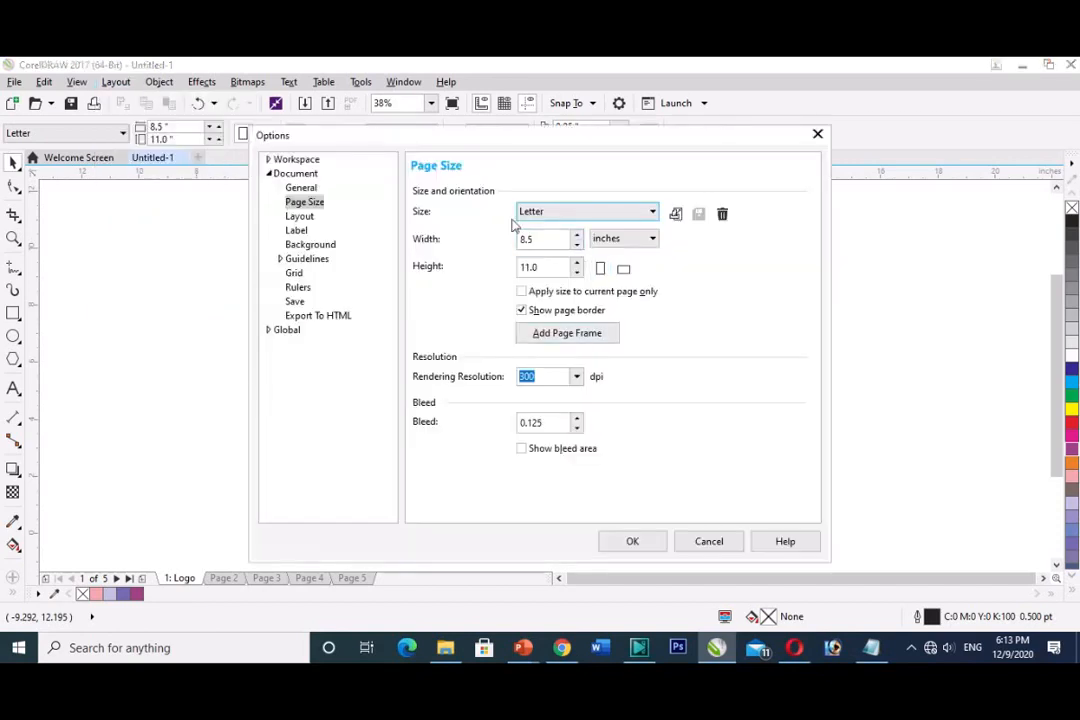
click(652, 213)
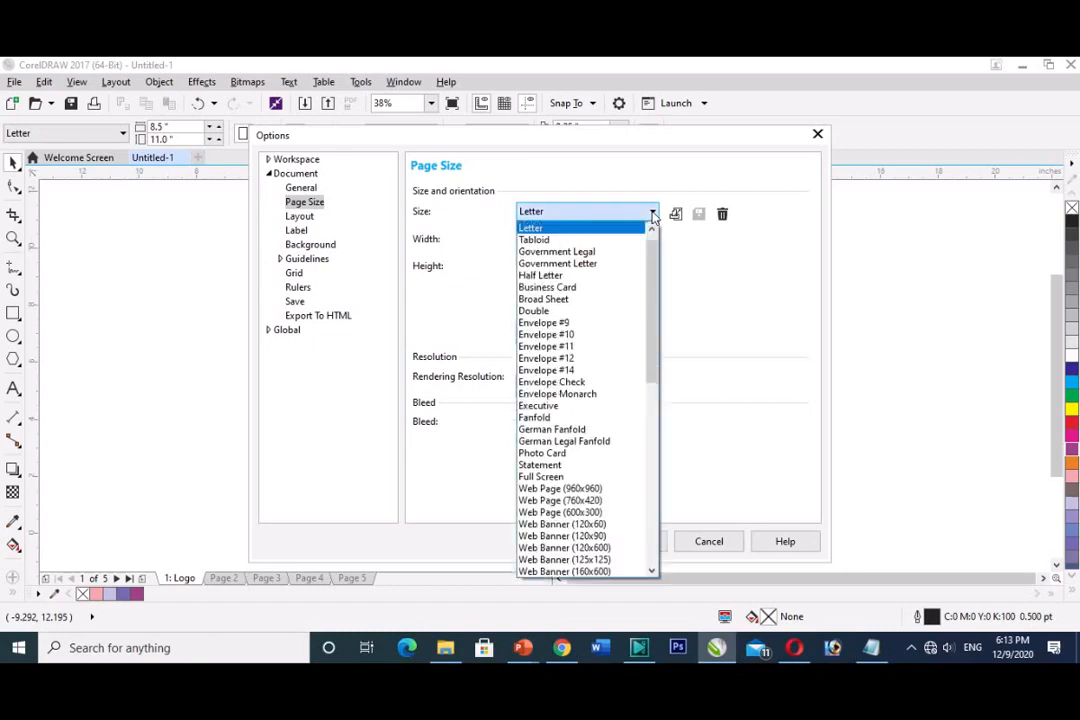
click(564, 228)
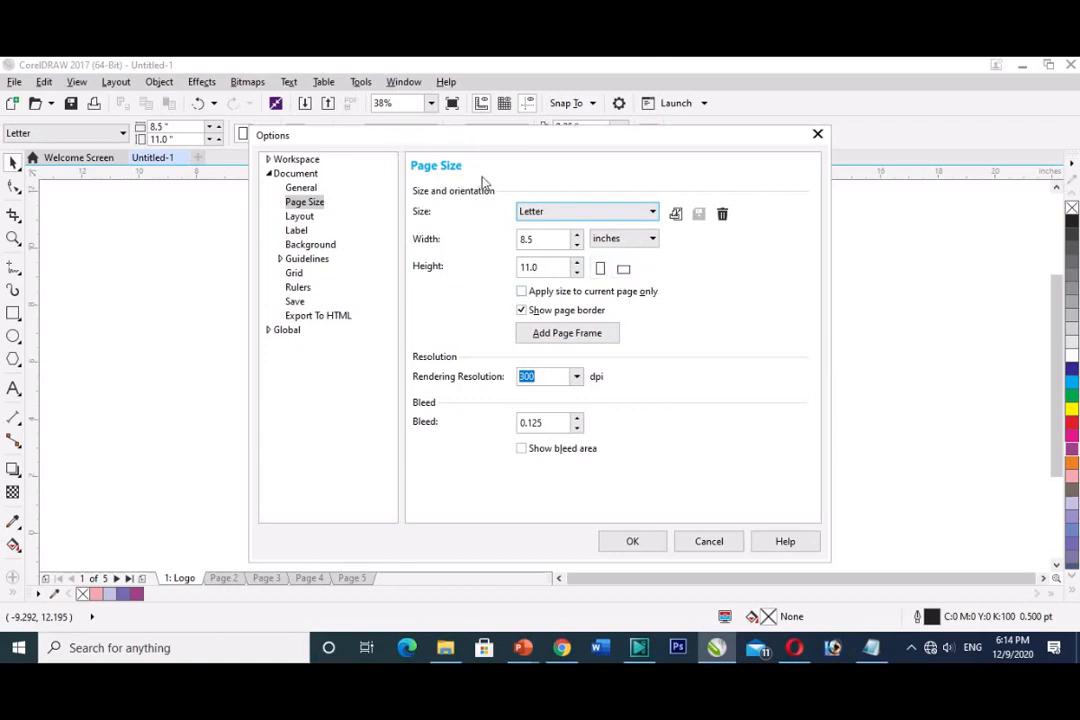
click(714, 542)
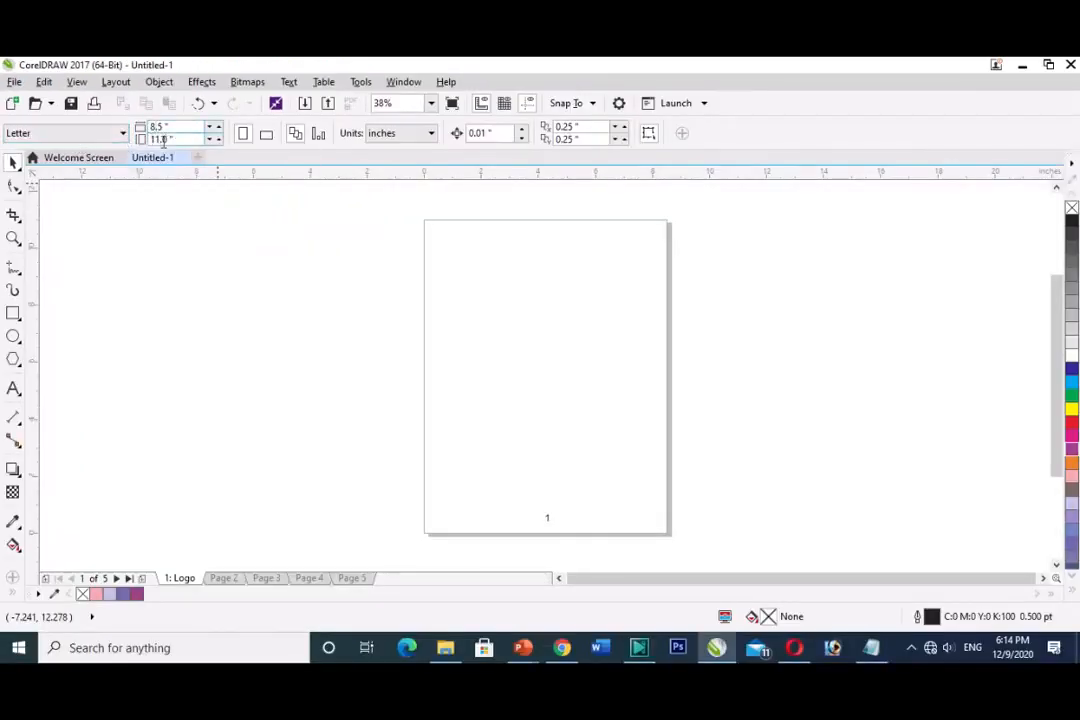
Set the page width to 10 inches
click(164, 130)
text(10)
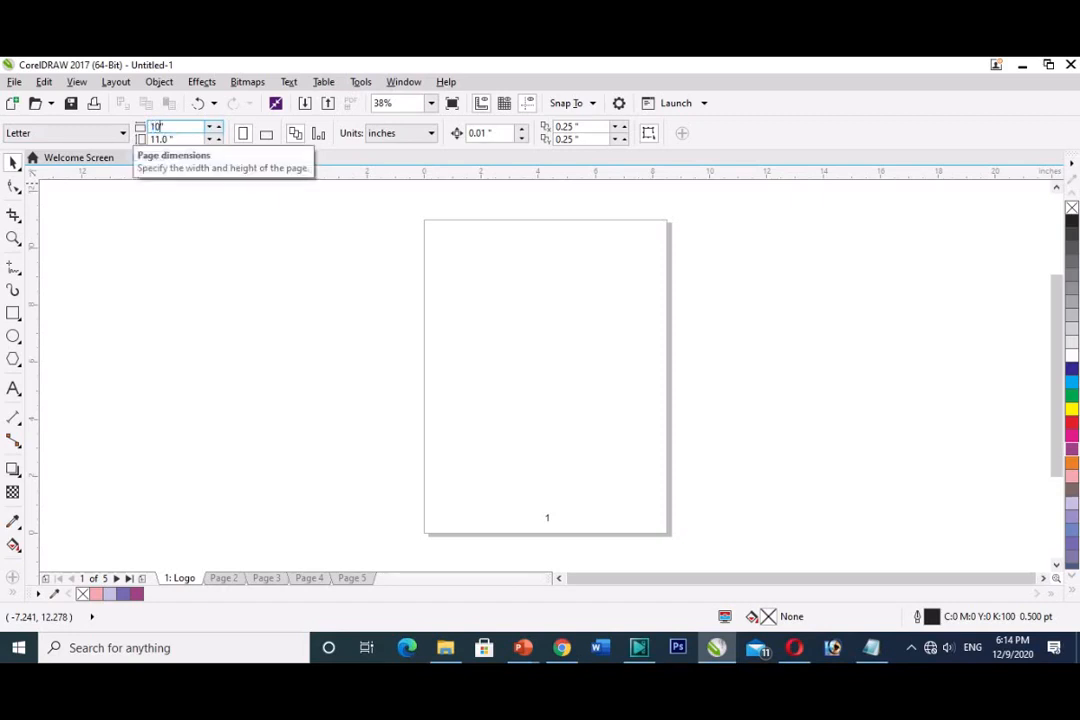
key(Return)
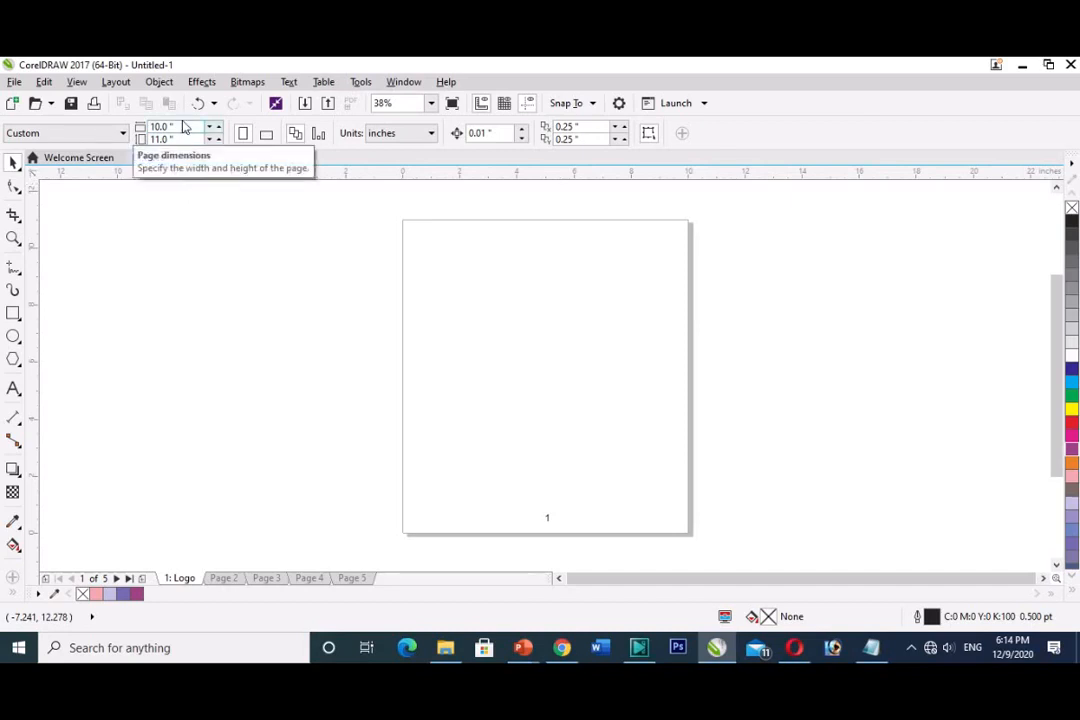
Set the document's page size to the A4 preset
click(84, 141)
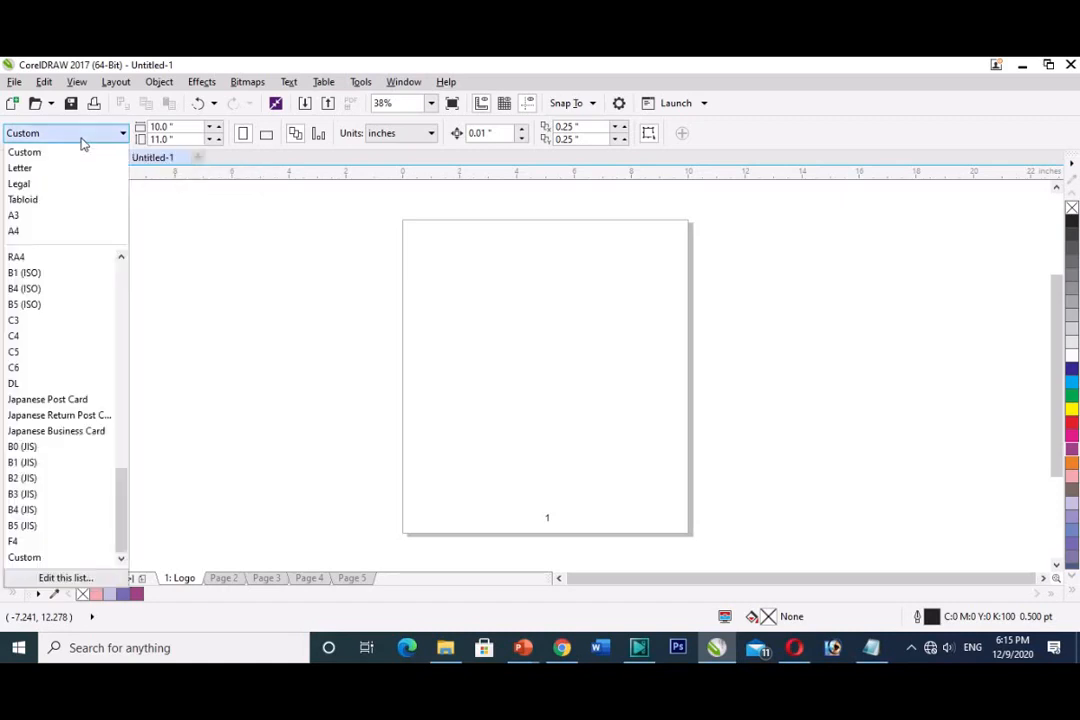
click(59, 231)
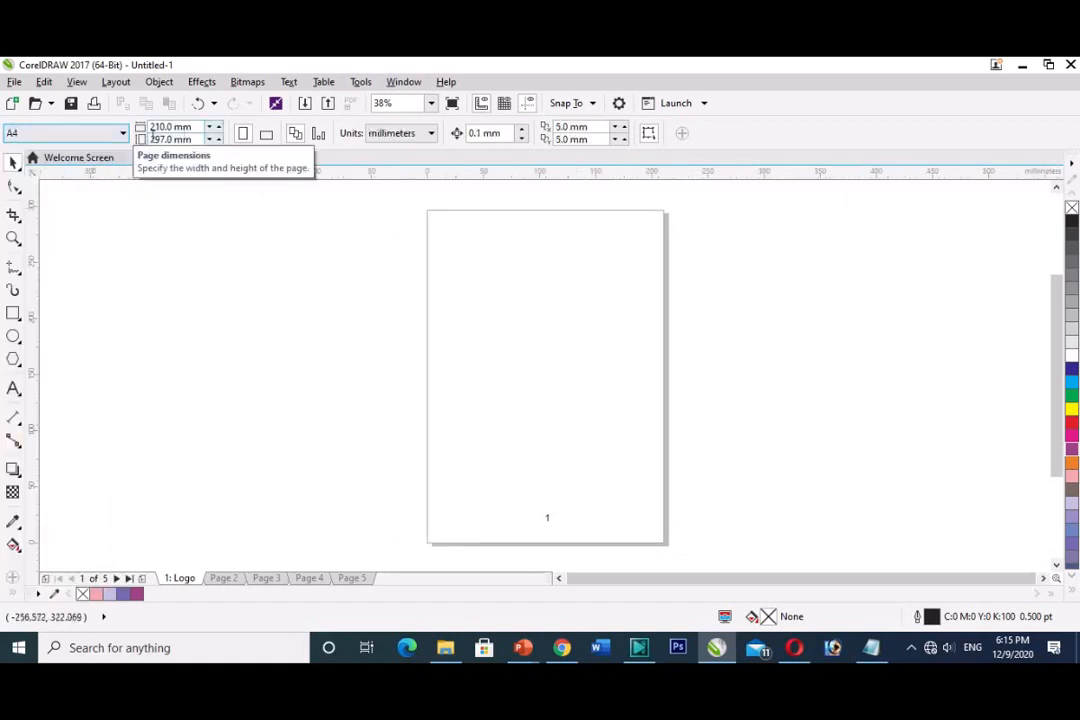
click(79, 139)
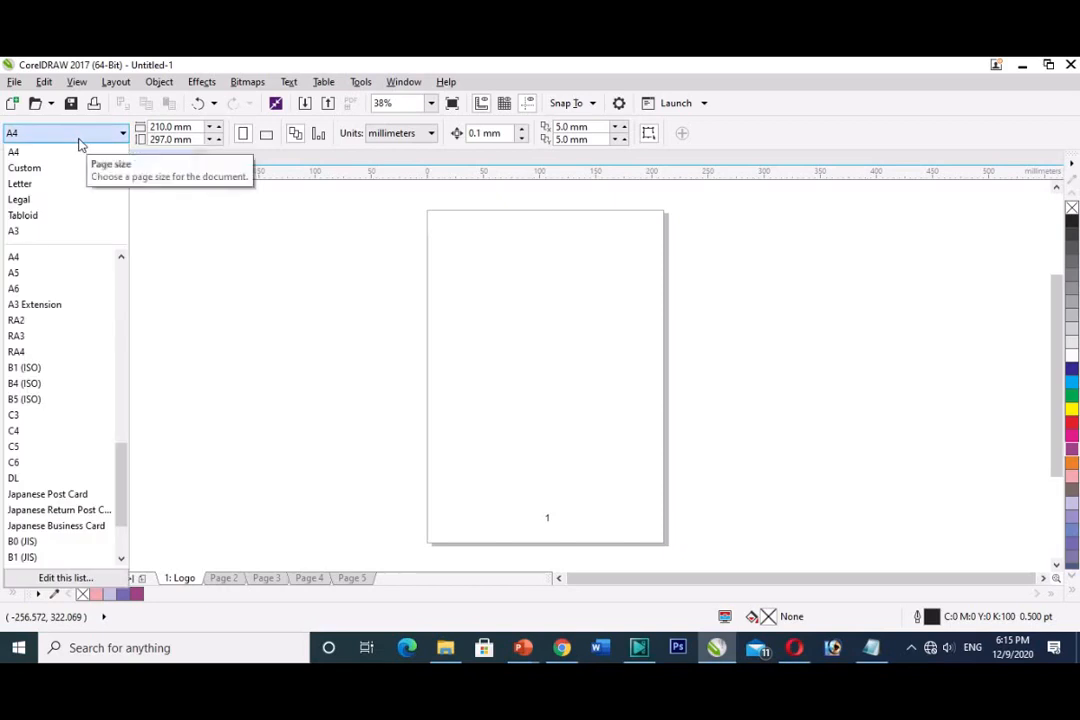
click(203, 292)
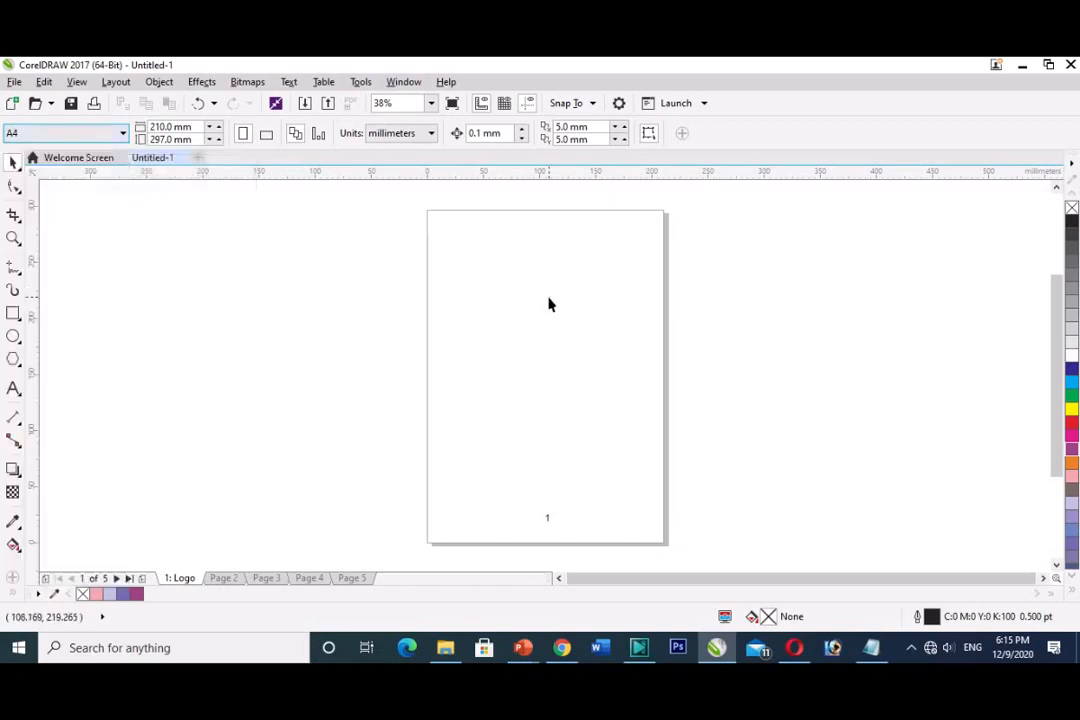